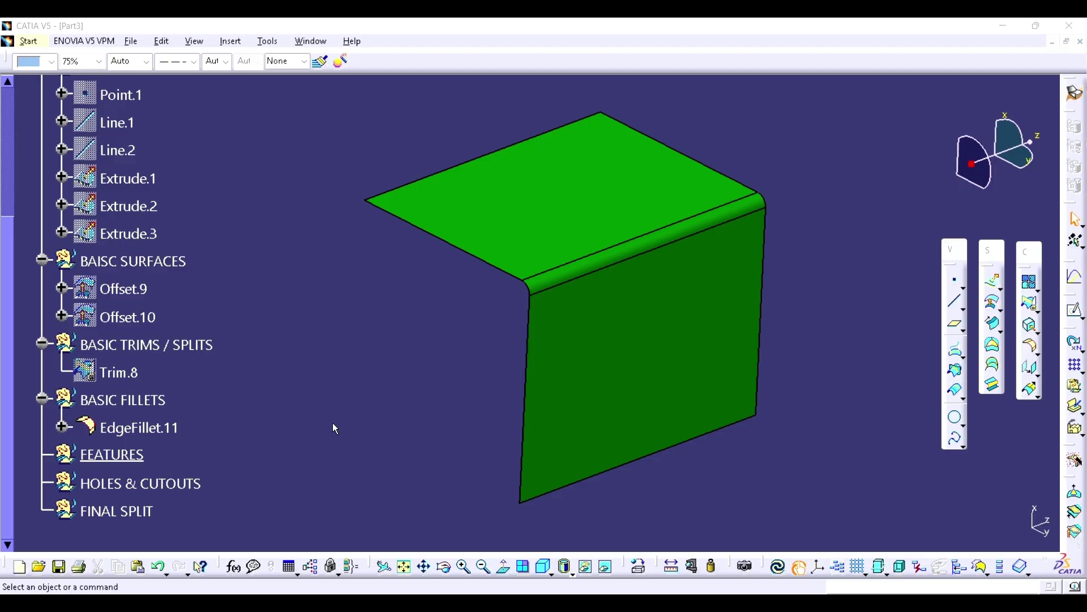
- Hide the filleted surface EdgeFillet.11 and show Offset.9 and Offset.10 to examine the two basic surfaces
{"action": "scroll", "coordinate": [333, 423], "scroll_direction": "up", "scroll_amount": 3}
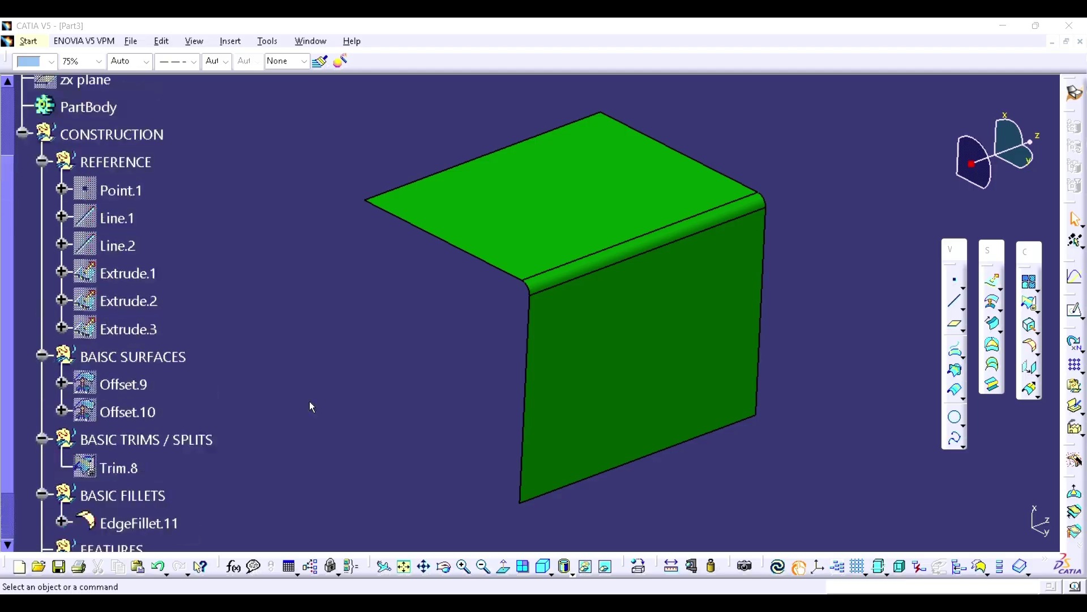
{"action": "scroll", "coordinate": [196, 311], "scroll_direction": "up", "scroll_amount": 3}
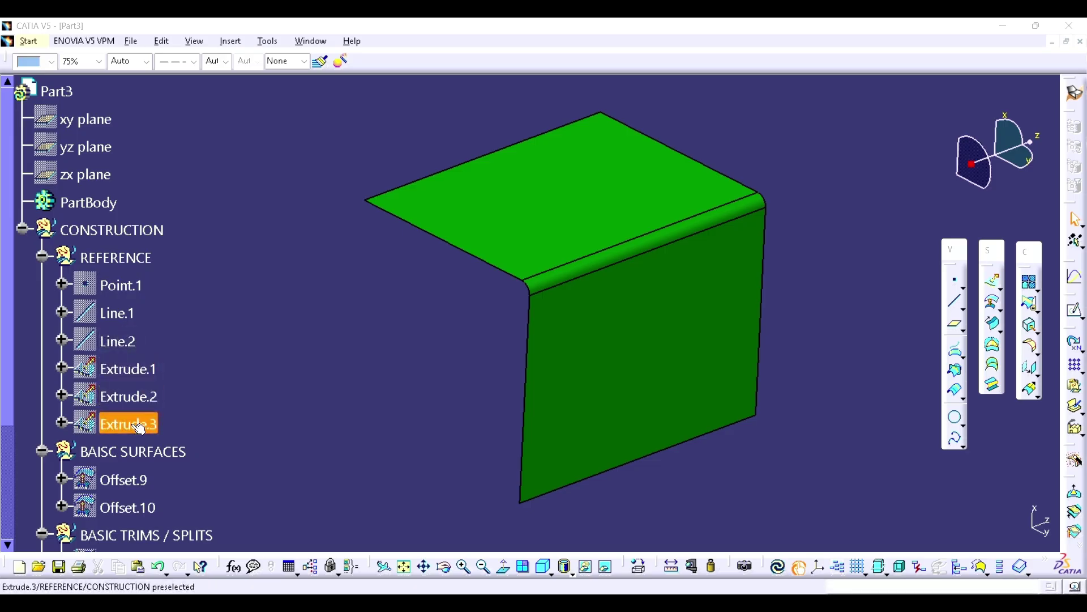
{"action": "scroll", "coordinate": [188, 337], "scroll_direction": "down", "scroll_amount": 5}
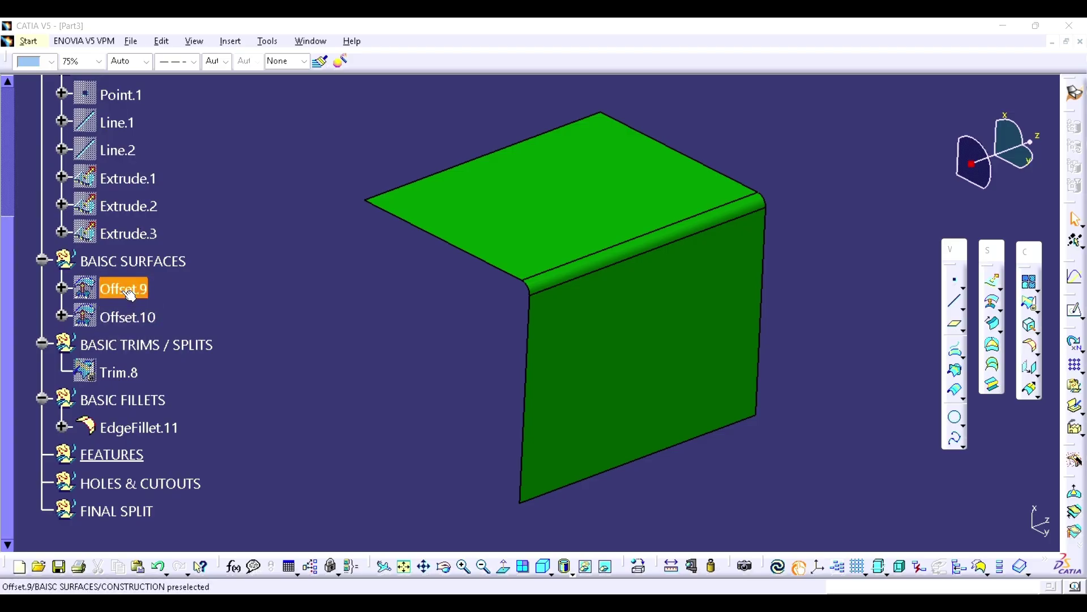
{"action": "left_click", "coordinate": [597, 294]}
{"action": "right_click", "coordinate": [597, 294]}
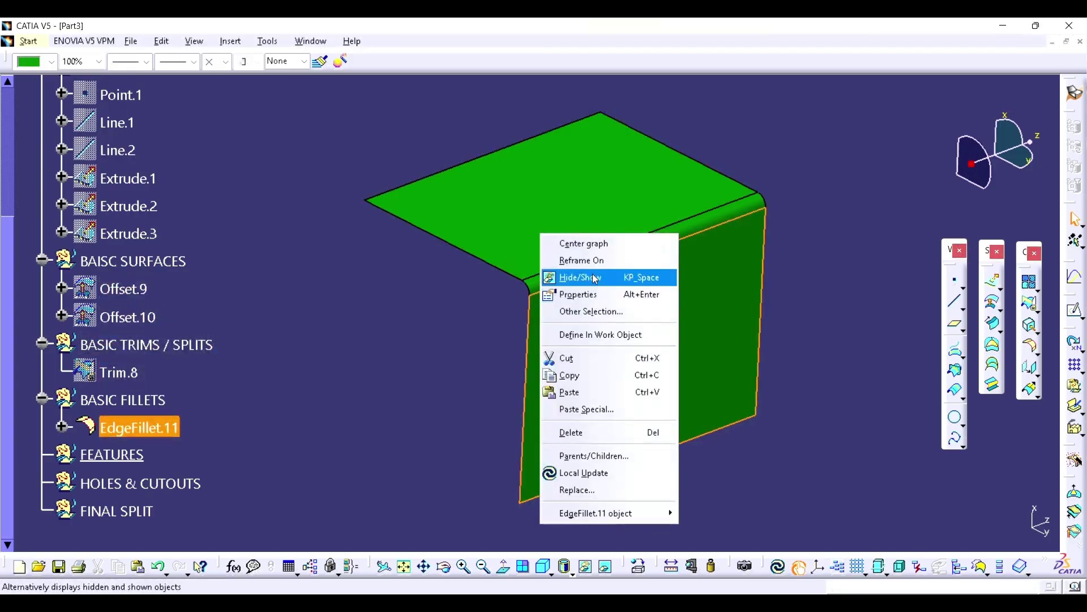
{"action": "left_click", "coordinate": [589, 277]}
{"action": "right_click", "coordinate": [143, 289]}
{"action": "left_click", "coordinate": [181, 332]}
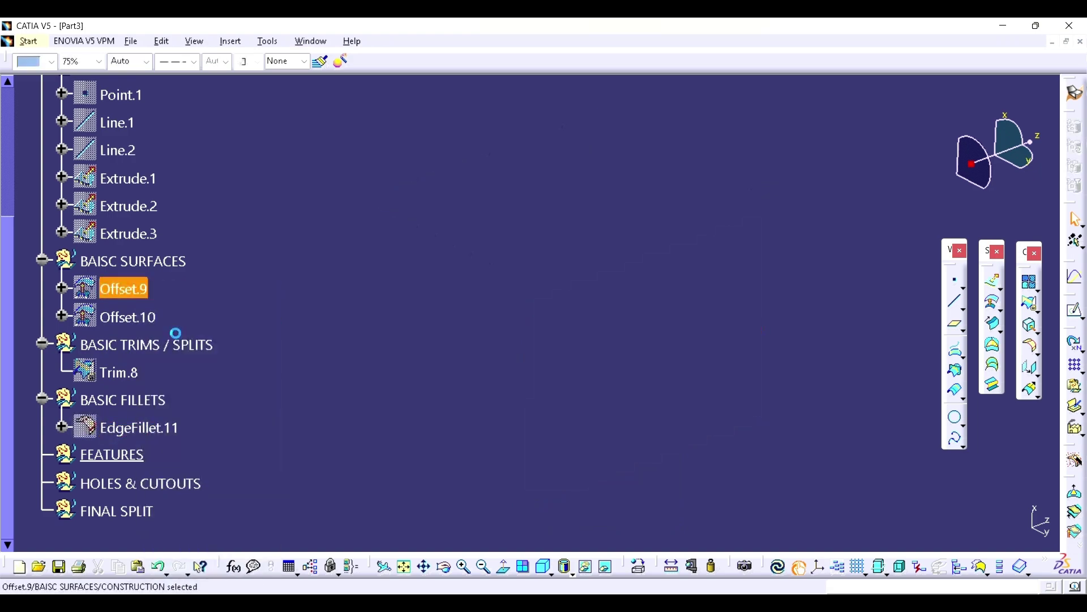
{"action": "left_click", "coordinate": [185, 317]}
{"action": "right_click", "coordinate": [185, 317]}
{"action": "left_click", "coordinate": [213, 84]}
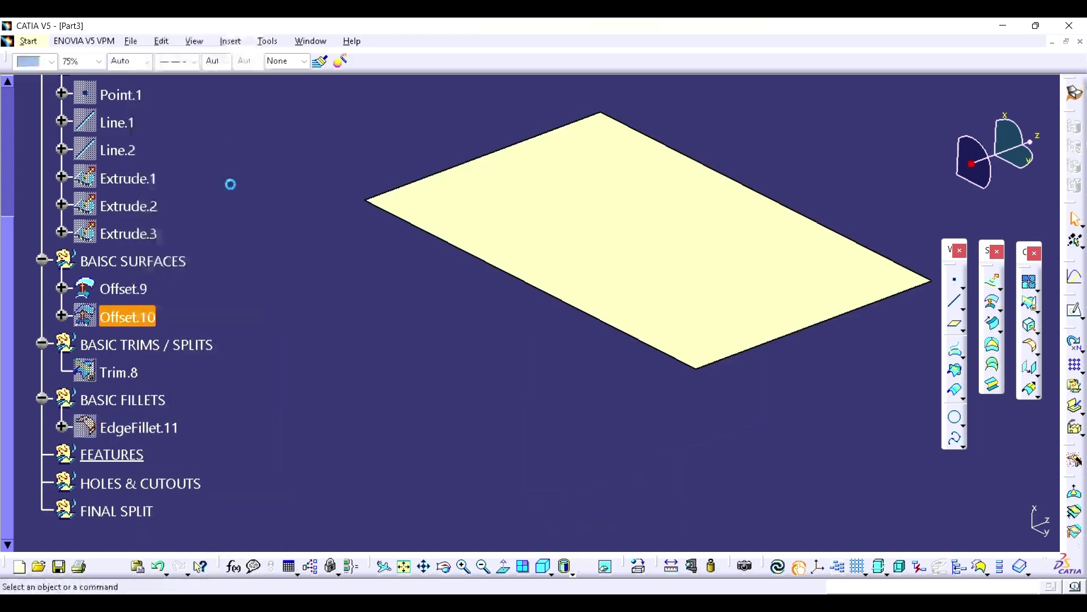
{"action": "middle_click_drag", "start_coordinate": [655, 364], "coordinate": [568, 422]}
- Hide Offset.9 and Offset.10 and show Trim.8 to examine the trimmed surface
{"action": "right_click", "coordinate": [121, 290]}
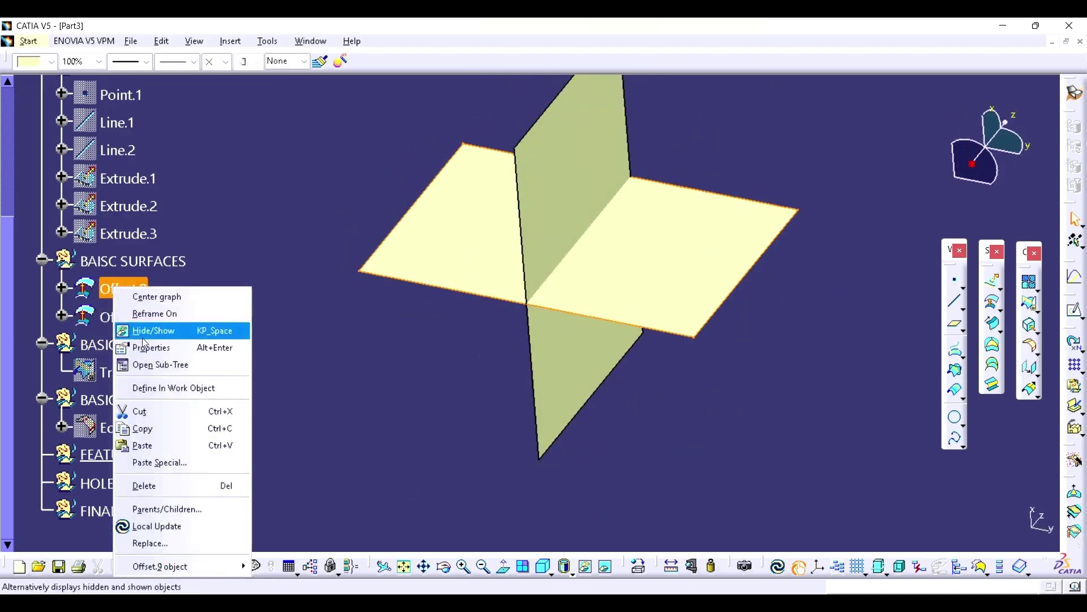
{"action": "left_click", "coordinate": [169, 330]}
{"action": "right_click", "coordinate": [132, 318]}
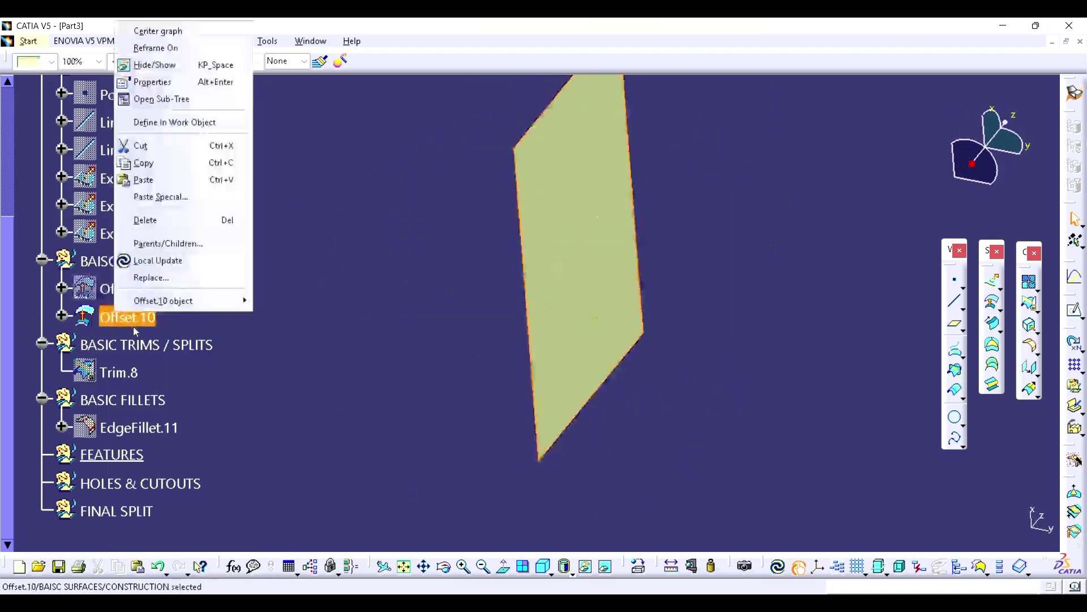
{"action": "left_click", "coordinate": [182, 65]}
{"action": "right_click", "coordinate": [121, 372]}
{"action": "left_click", "coordinate": [171, 129]}
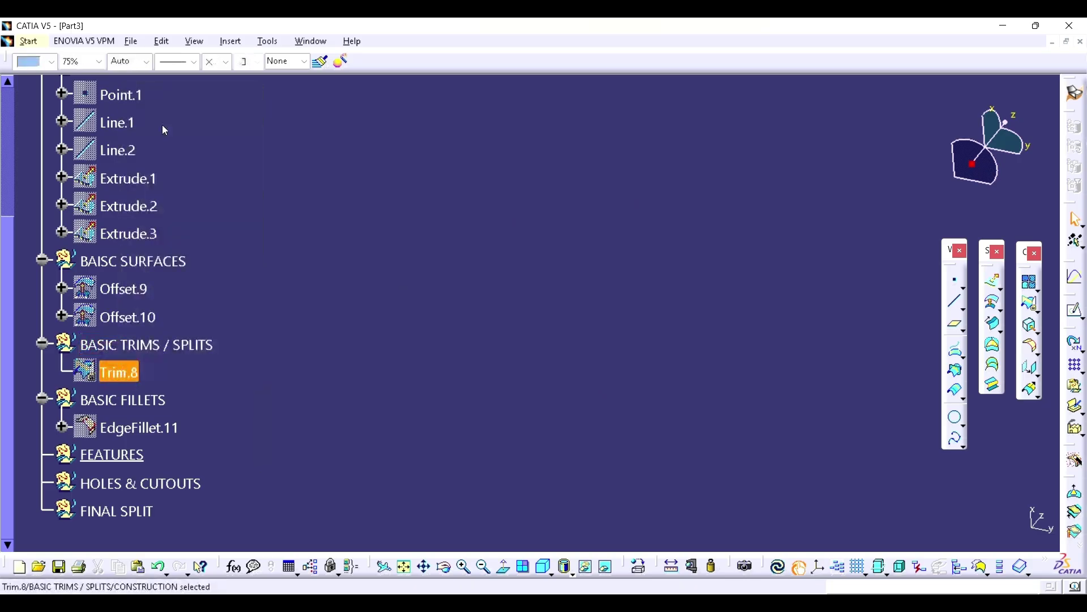
{"action": "middle_click_drag", "start_coordinate": [498, 367], "coordinate": [490, 340]}
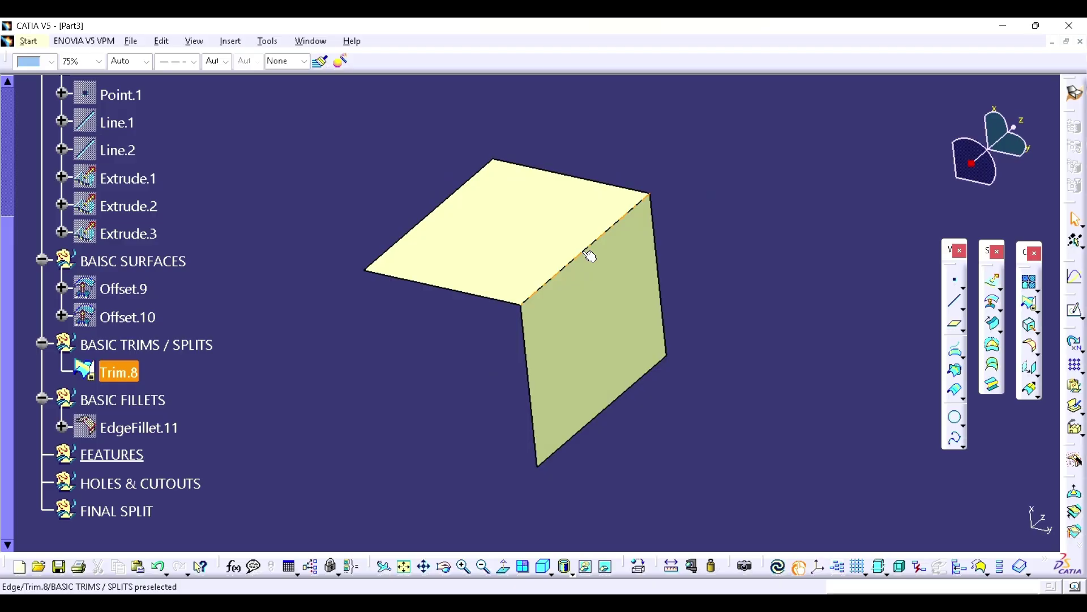
- Hide Trim.8 and show EdgeFillet.11 to examine the filleted surface
{"action": "right_click", "coordinate": [120, 373]}
{"action": "left_click", "coordinate": [170, 144]}
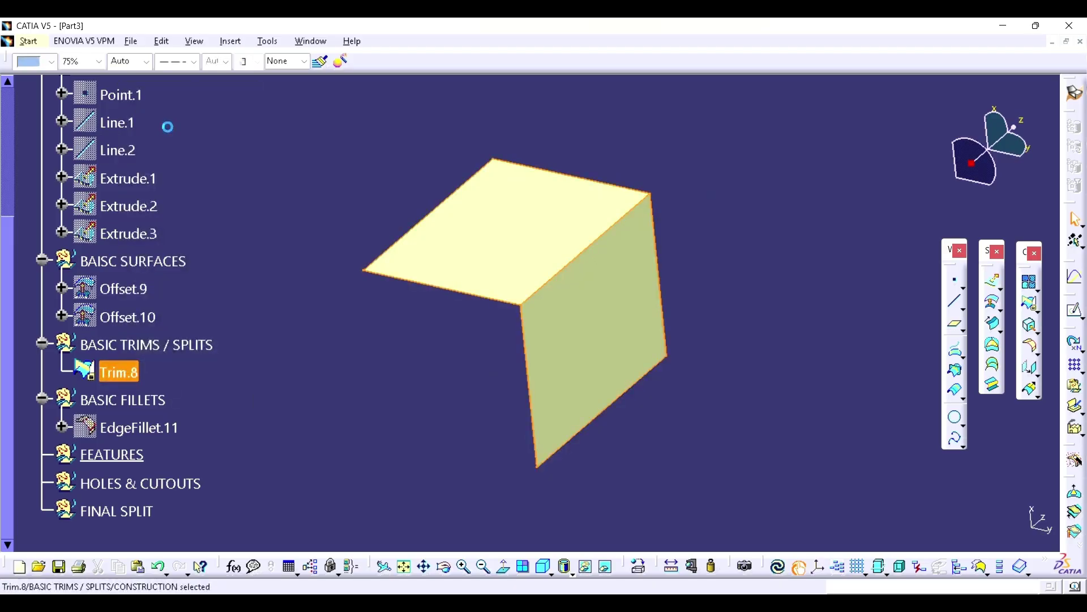
{"action": "right_click", "coordinate": [131, 431]}
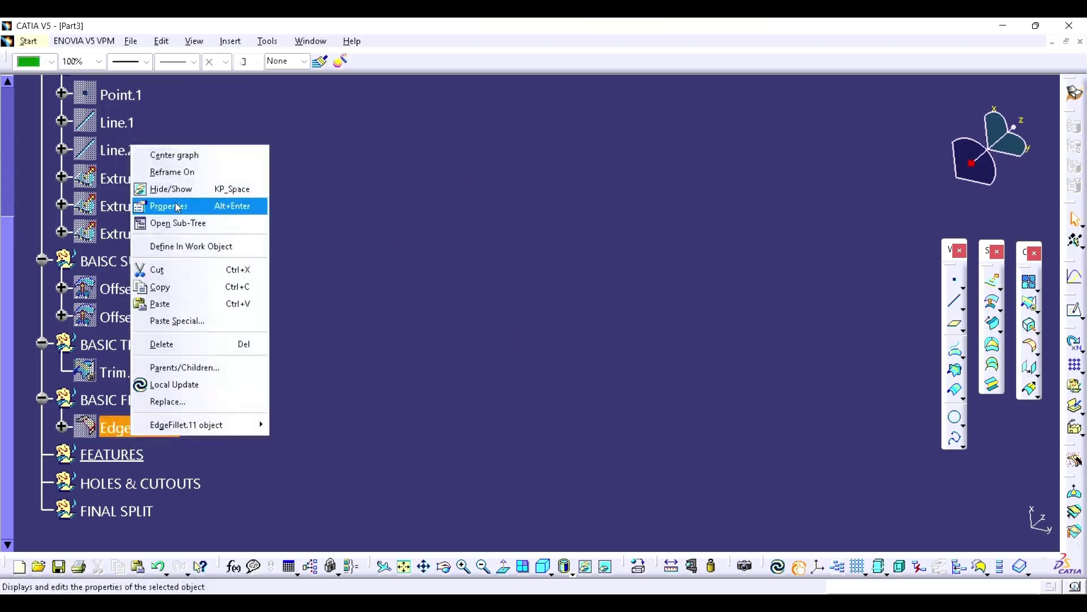
{"action": "left_click", "coordinate": [179, 192]}
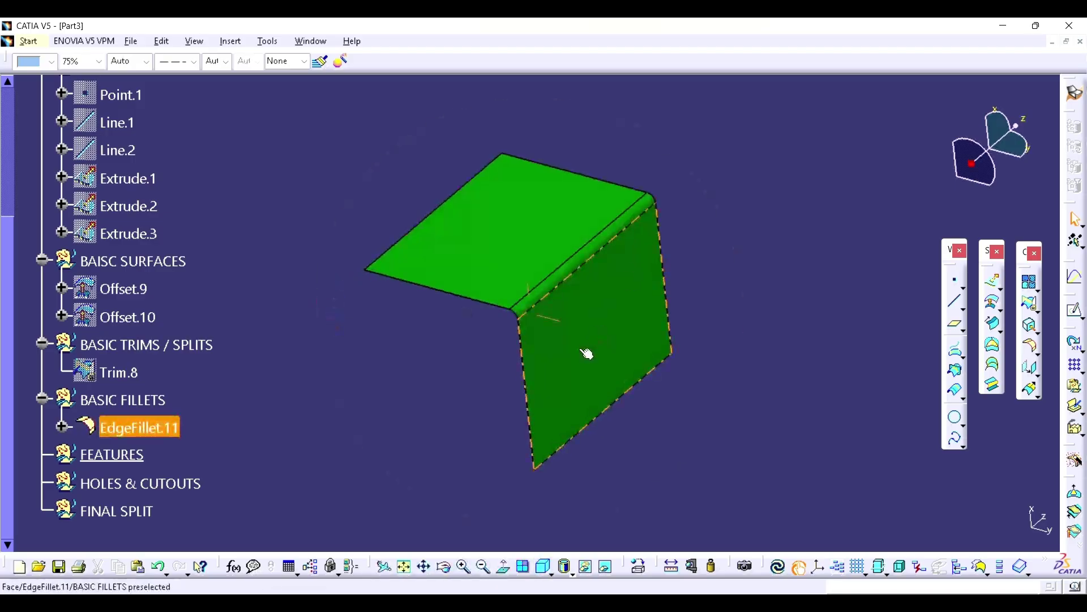
{"action": "middle_click_drag", "start_coordinate": [399, 420], "coordinate": [404, 414]}
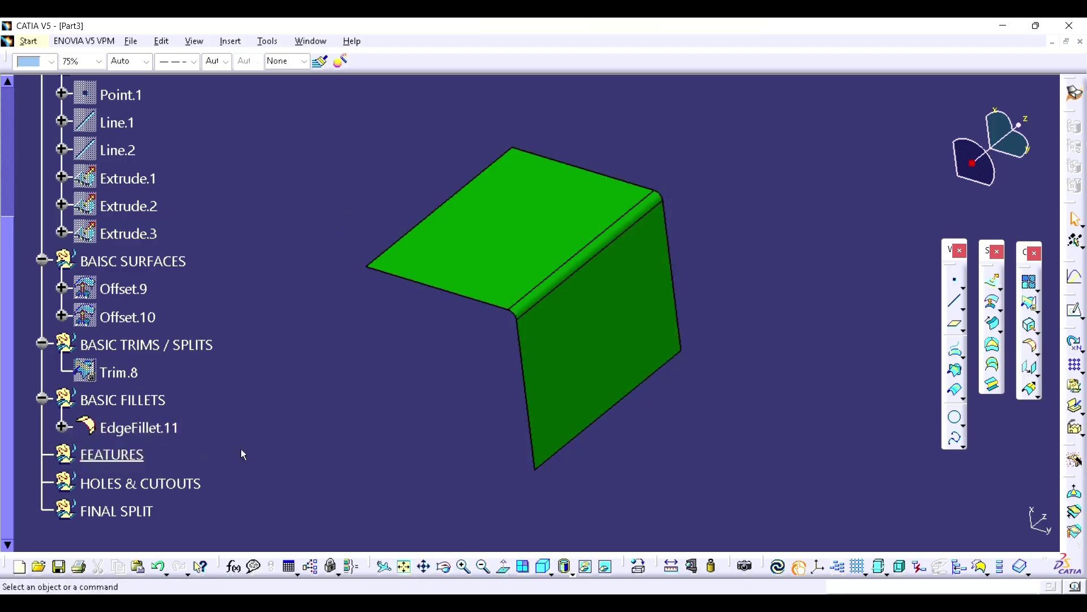
{"action": "middle_click_drag", "start_coordinate": [594, 431], "coordinate": [554, 418]}
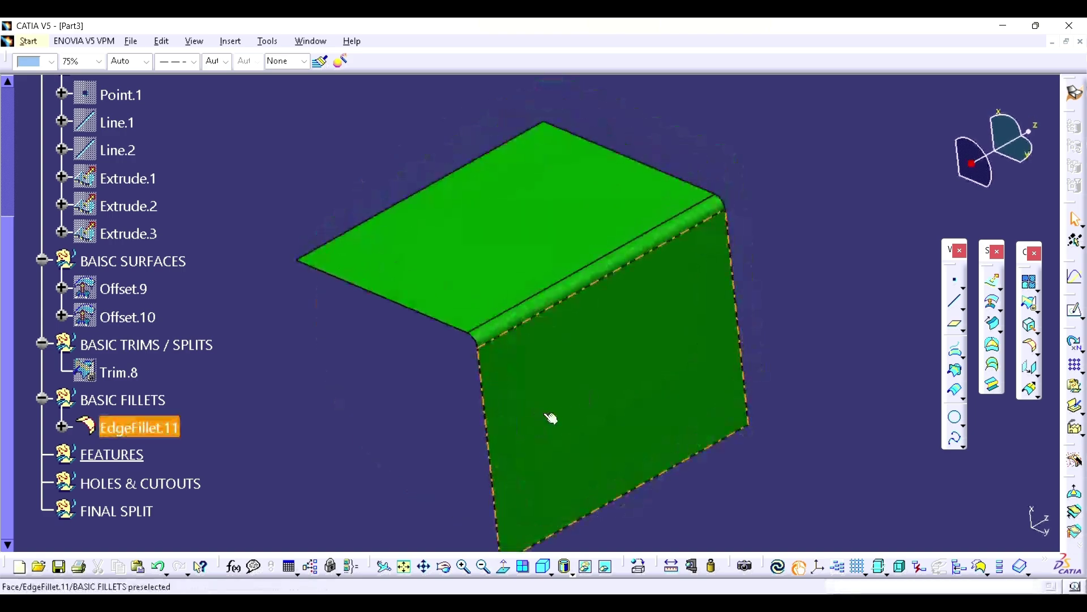
{"action": "middle_click_drag", "start_coordinate": [743, 457], "coordinate": [650, 450]}
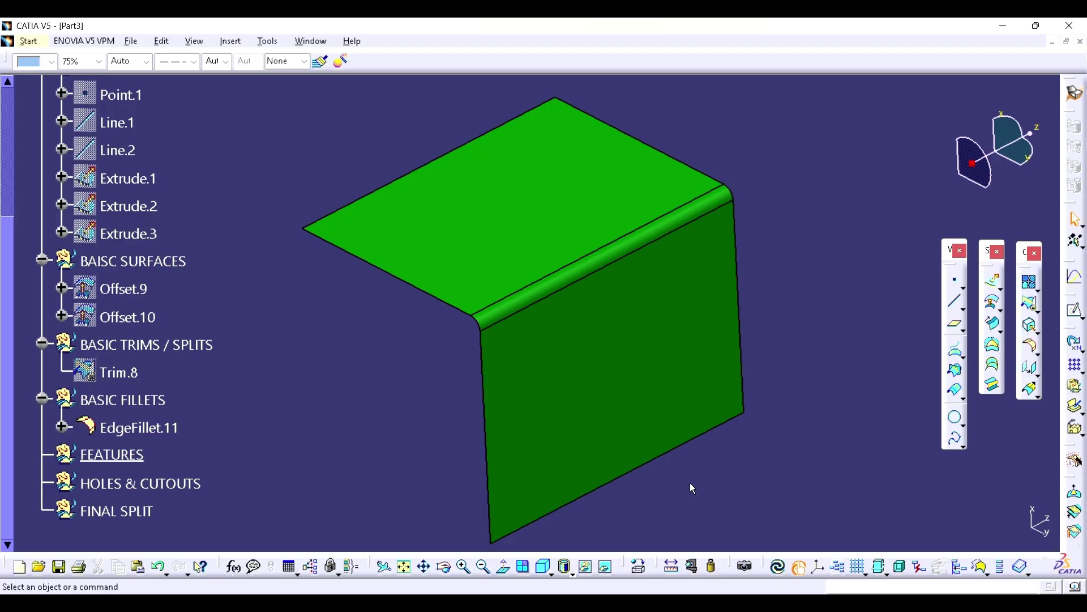
- Insert a geometrical set with FEATURES as its father and rename it as 1
{"action": "left_click", "coordinate": [232, 44]}
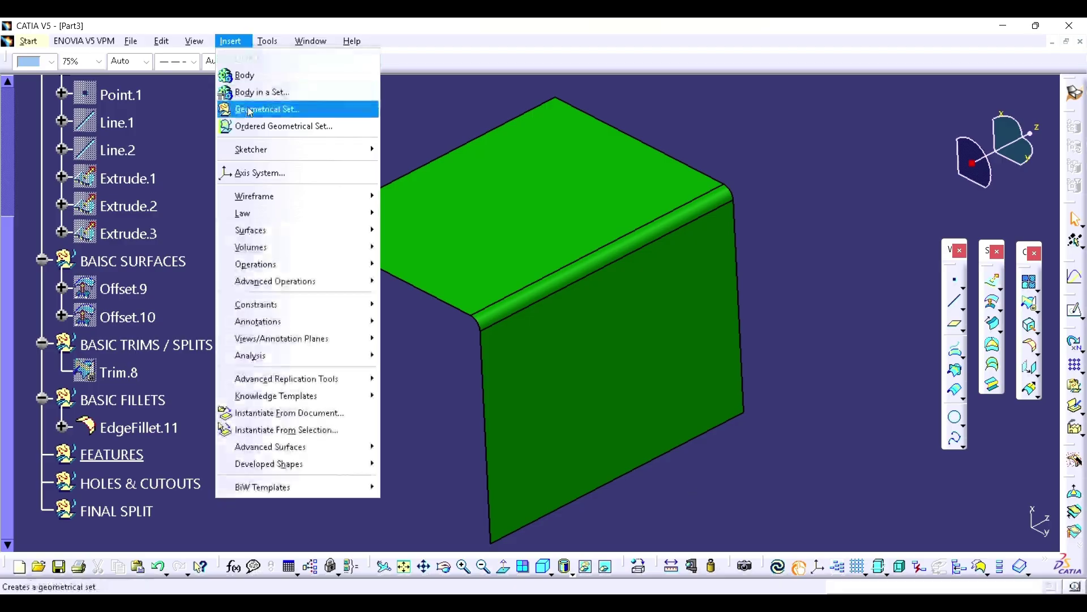
{"action": "left_click", "coordinate": [283, 106]}
{"action": "left_click", "coordinate": [111, 456]}
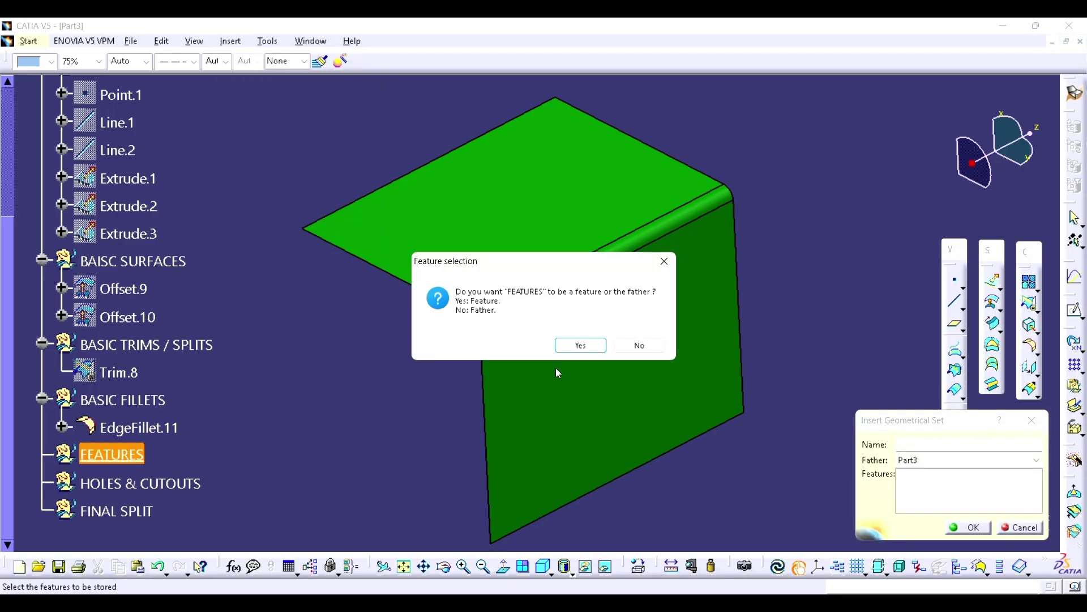
{"action": "left_click", "coordinate": [635, 346]}
{"action": "left_click", "coordinate": [967, 527]}
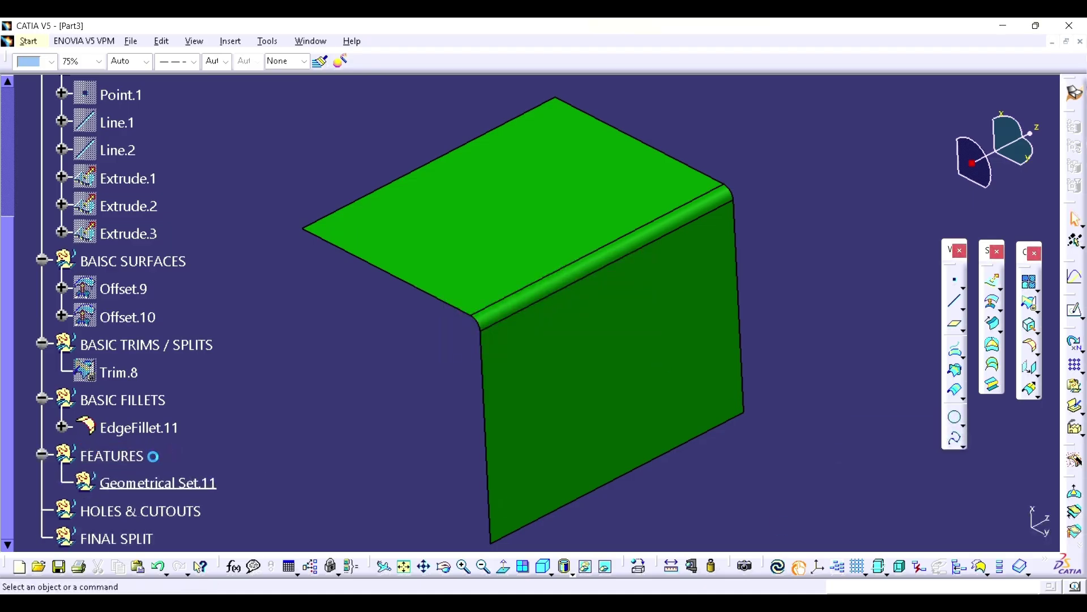
{"action": "right_click", "coordinate": [150, 482]}
{"action": "left_click", "coordinate": [202, 249]}
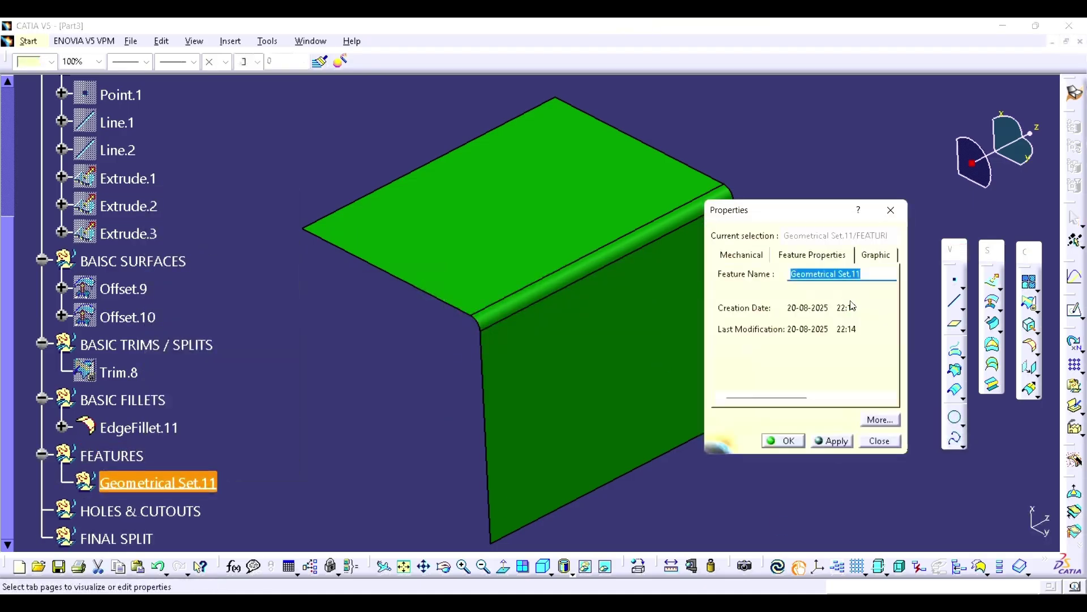
{"action": "type", "text": "1"}
{"action": "key", "text": "Return"}
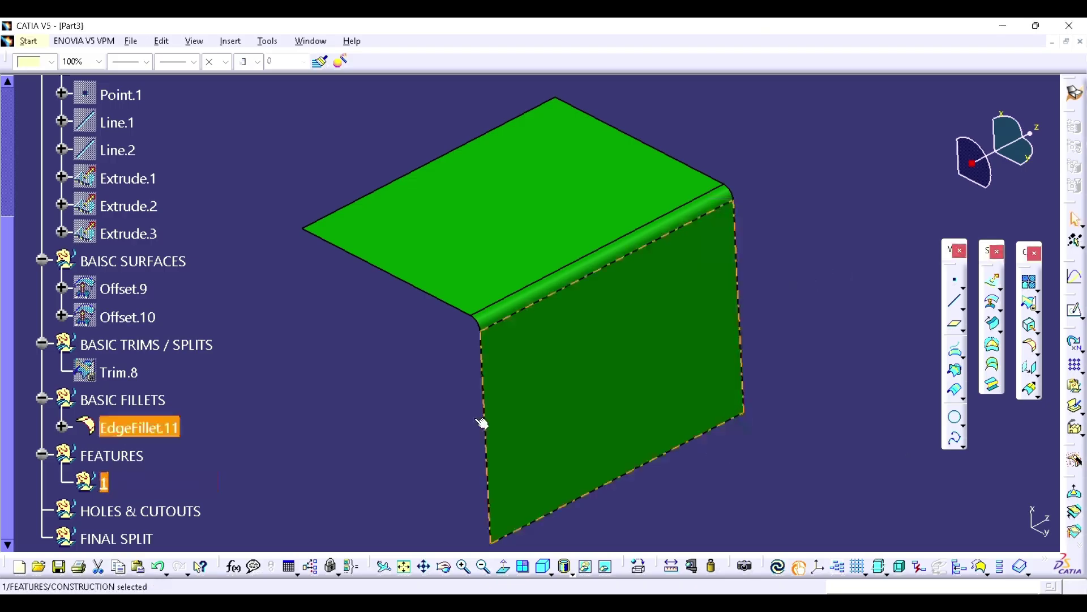
- Show the Extrude.3 reference surface from the REFERENCE set
{"action": "left_click", "coordinate": [134, 234]}
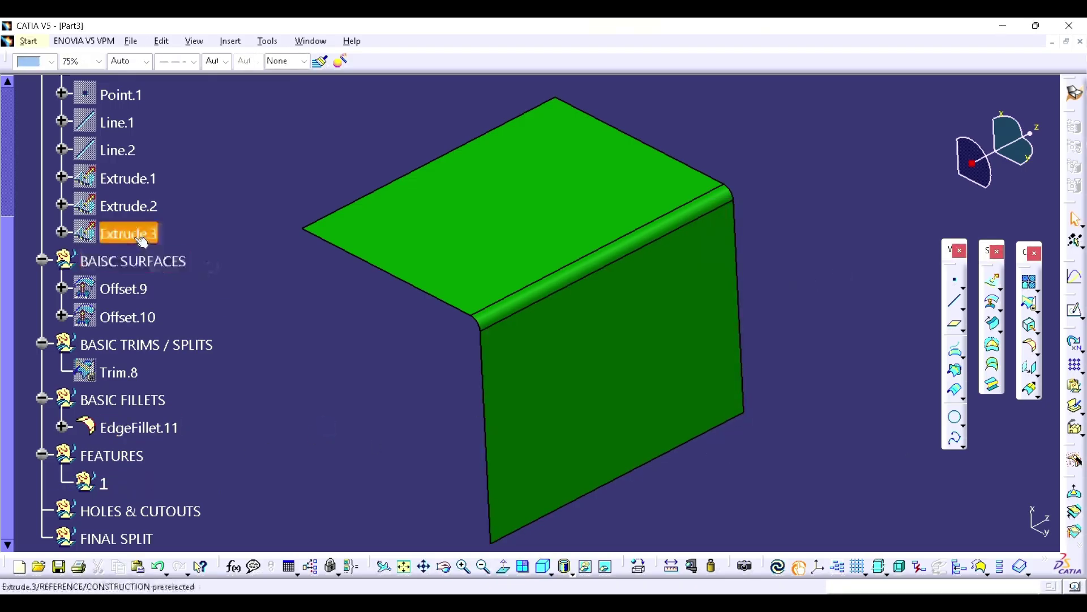
{"action": "right_click", "coordinate": [133, 233]}
{"action": "left_click", "coordinate": [183, 283]}
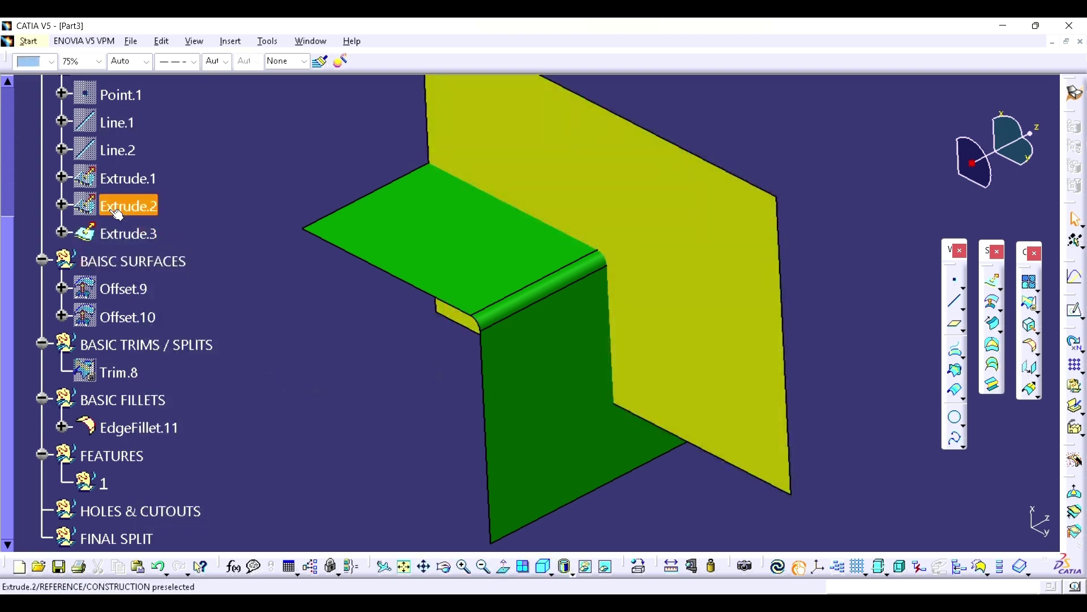
{"action": "scroll", "coordinate": [170, 243], "scroll_direction": "up", "scroll_amount": 3}
{"action": "scroll", "coordinate": [194, 304], "scroll_direction": "down", "scroll_amount": 5}
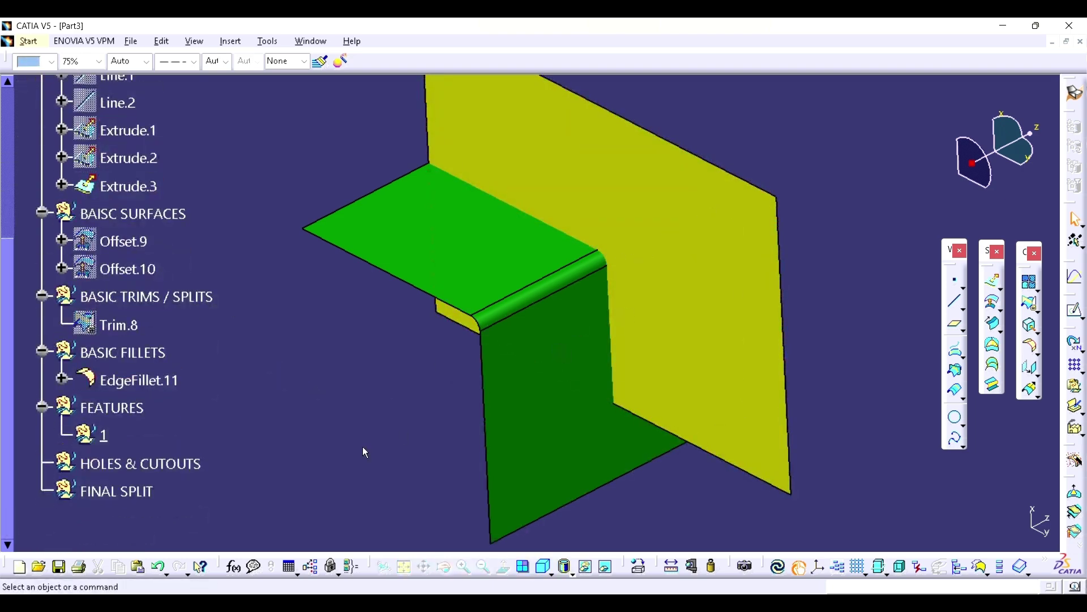
- Offset Extrude.3 across the bracket, previewing it at 50 mm before setting a larger distance, and hide Extrude.3
{"action": "left_click", "coordinate": [994, 302]}
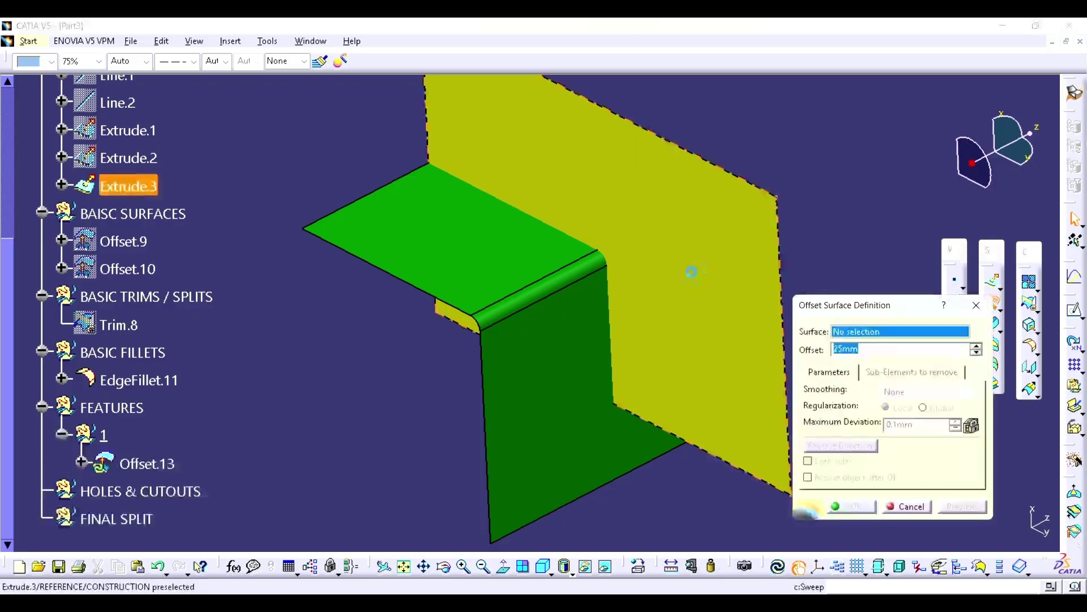
{"action": "left_click", "coordinate": [693, 274]}
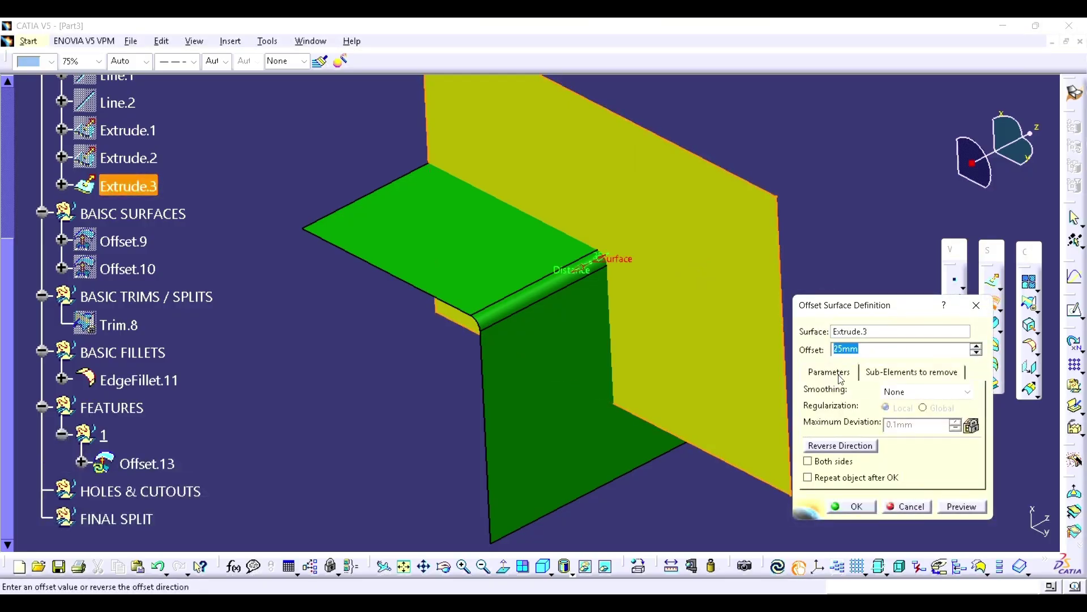
{"action": "type", "text": "50"}
{"action": "left_click", "coordinate": [961, 511]}
{"action": "left_click", "coordinate": [886, 349]}
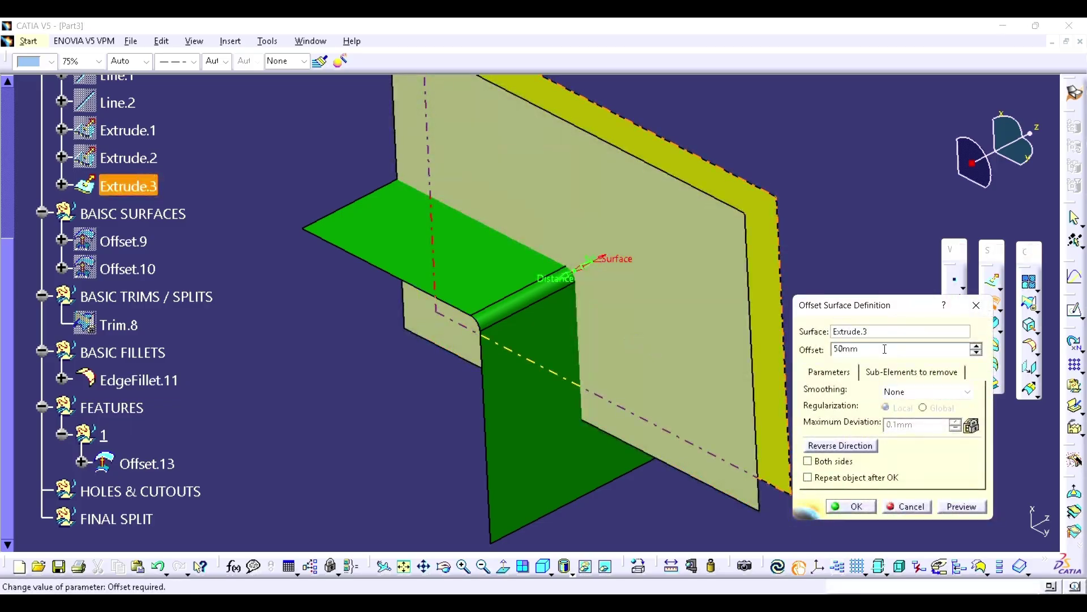
{"action": "key", "text": "Return"}
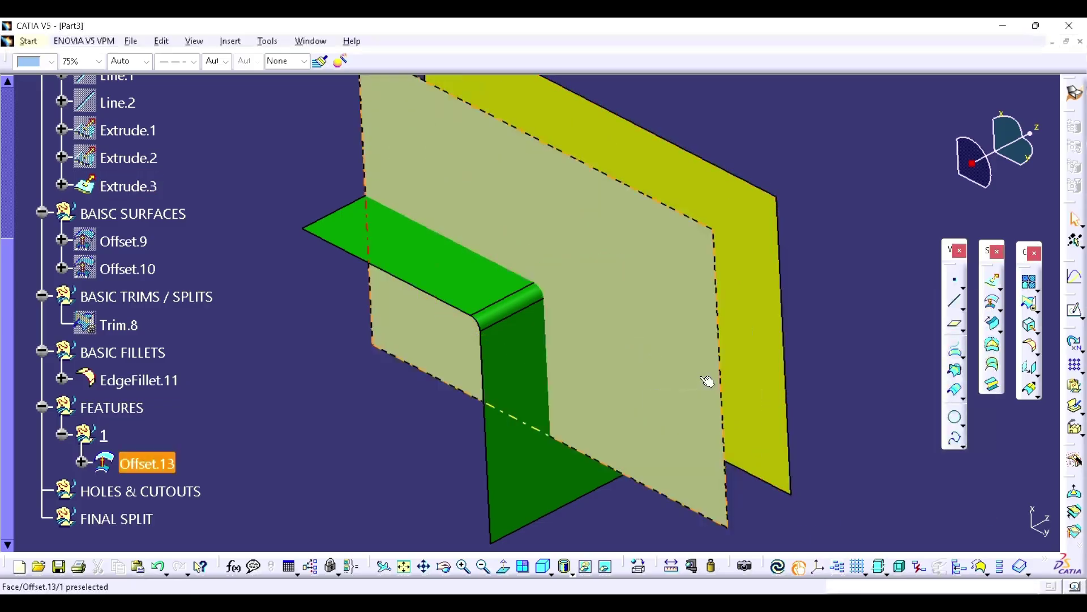
{"action": "right_click", "coordinate": [738, 292]}
{"action": "left_click", "coordinate": [784, 342]}
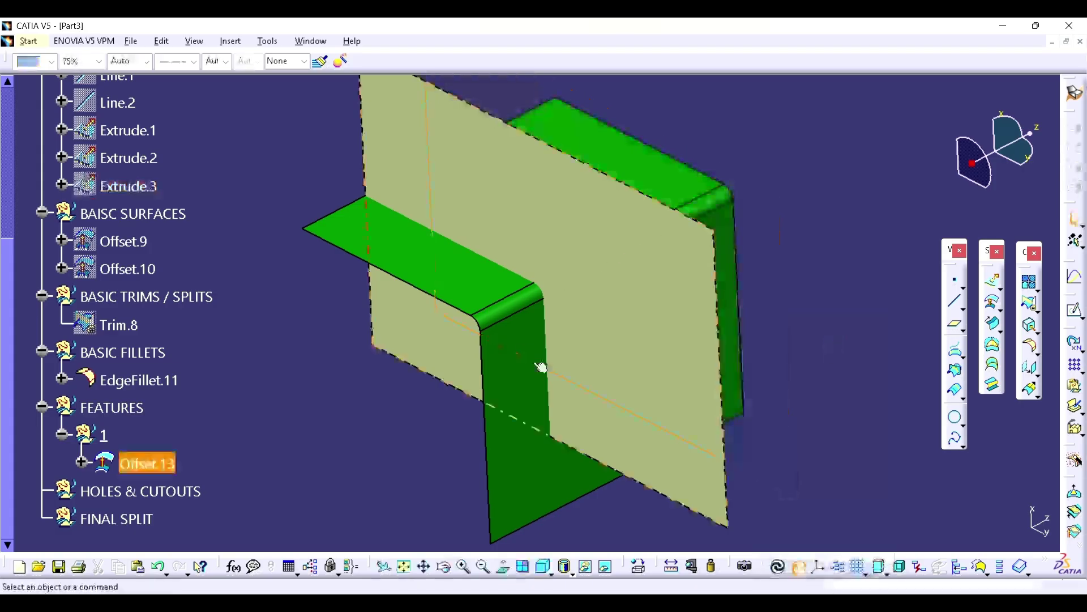
- Intersect EdgeFillet.11 with the new offset surface and hide the offset surface
{"action": "middle_click_drag", "start_coordinate": [541, 367], "coordinate": [486, 413], "text": "ctrl"}
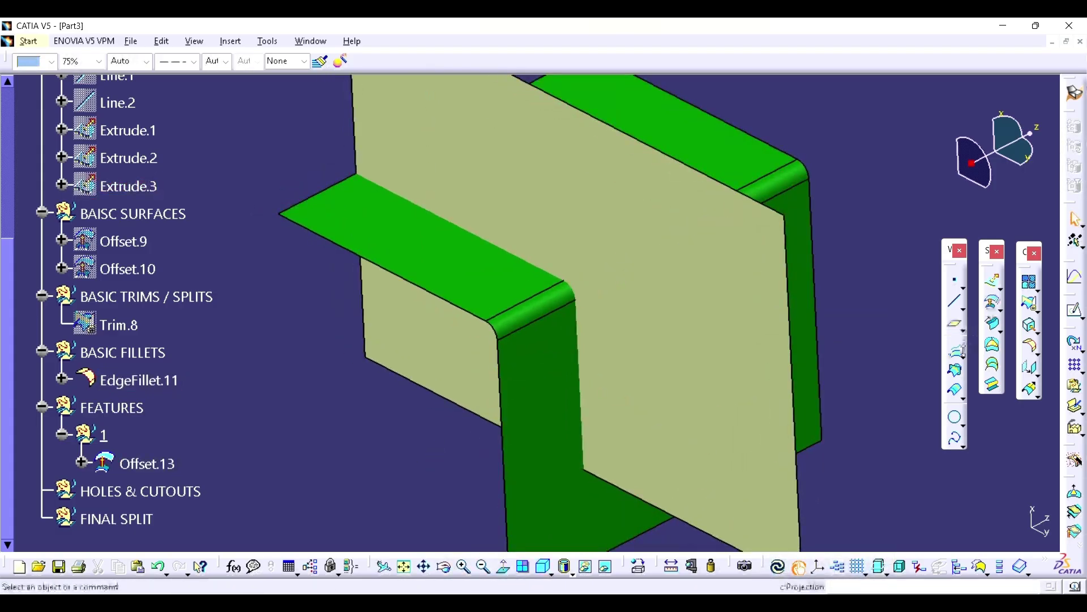
{"action": "left_click", "coordinate": [956, 371]}
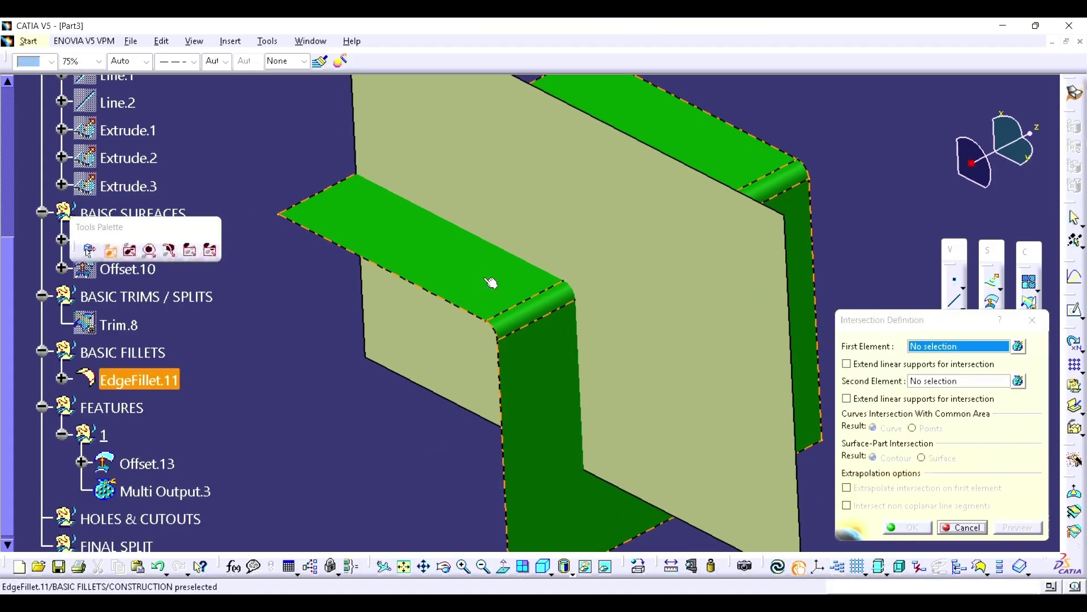
{"action": "left_click", "coordinate": [491, 283]}
{"action": "left_click", "coordinate": [674, 255]}
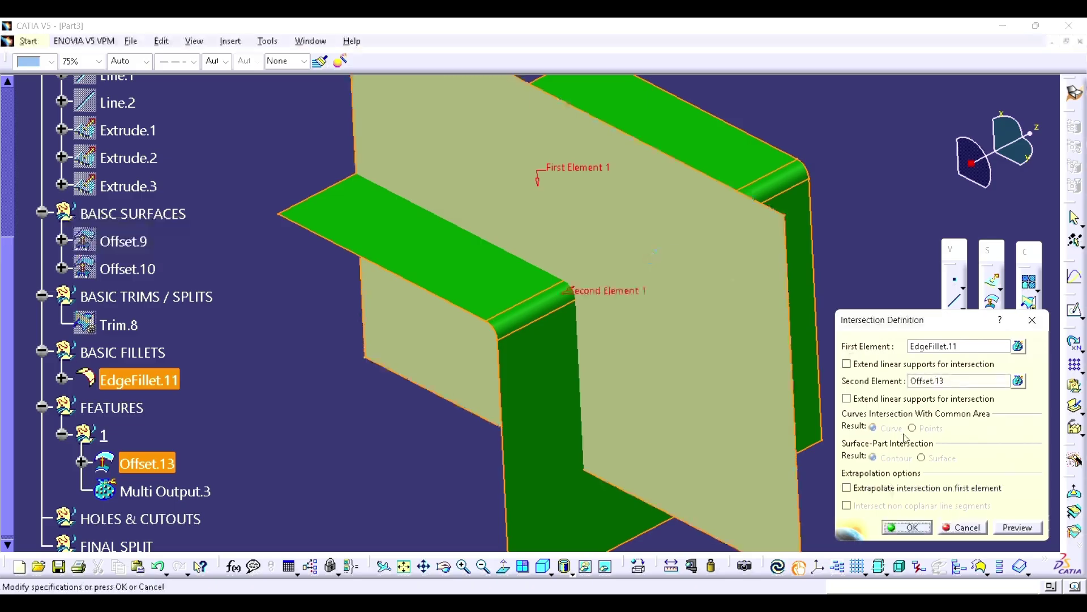
{"action": "left_click", "coordinate": [918, 528]}
{"action": "right_click", "coordinate": [720, 273]}
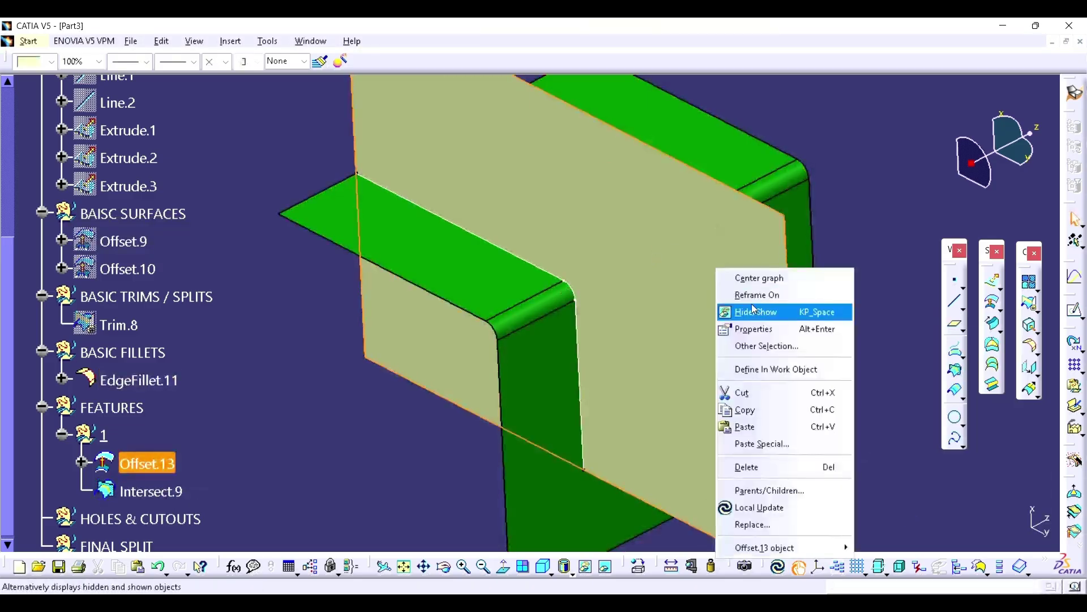
{"action": "left_click", "coordinate": [754, 310]}
- Extract the fillet arc from the intersection curve with no propagation, and hide the full intersection curve
{"action": "middle_click_drag", "start_coordinate": [578, 286], "coordinate": [470, 381]}
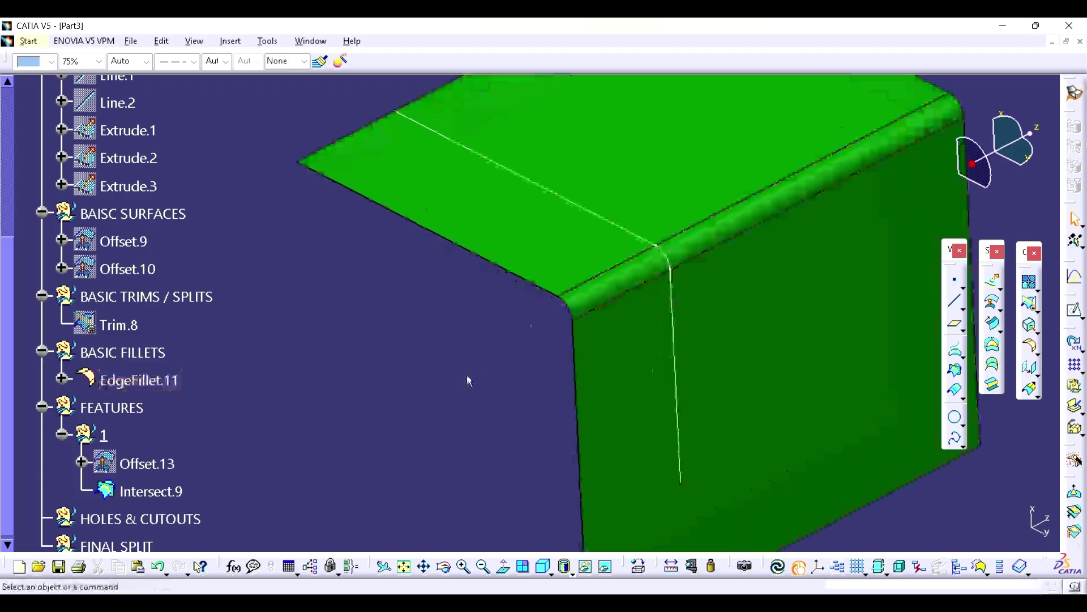
{"action": "left_click", "coordinate": [651, 368]}
{"action": "left_click", "coordinate": [1031, 327]}
{"action": "left_click", "coordinate": [671, 256]}
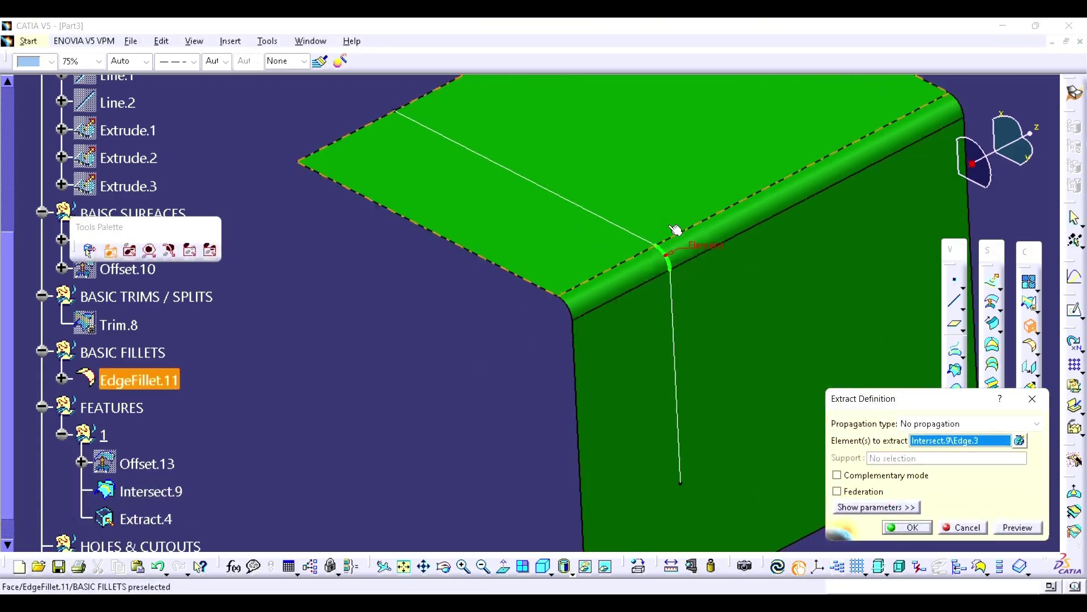
{"action": "left_click", "coordinate": [911, 528]}
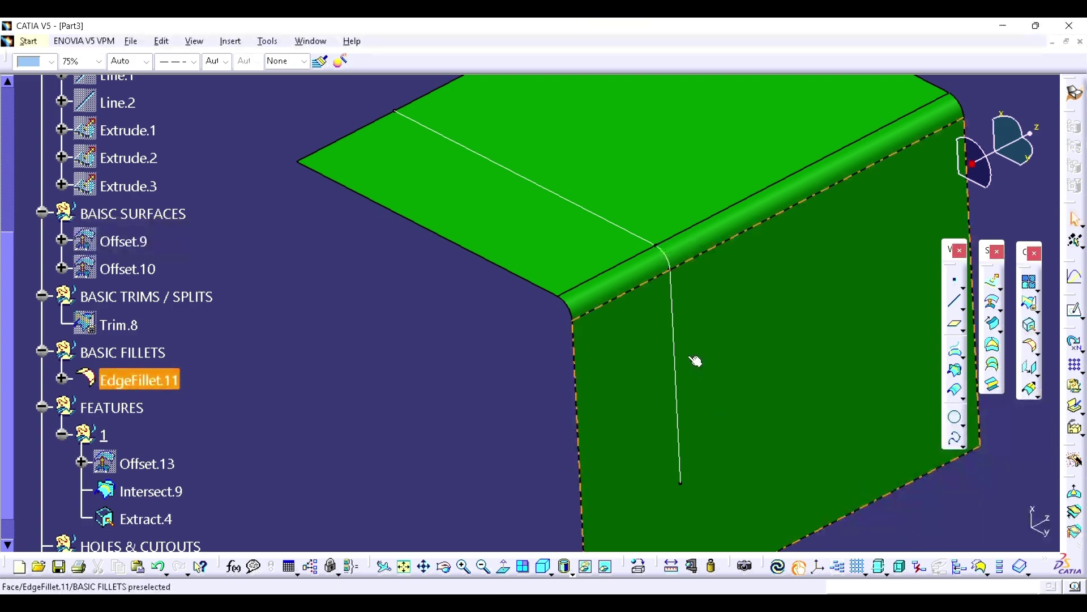
{"action": "right_click", "coordinate": [674, 327]}
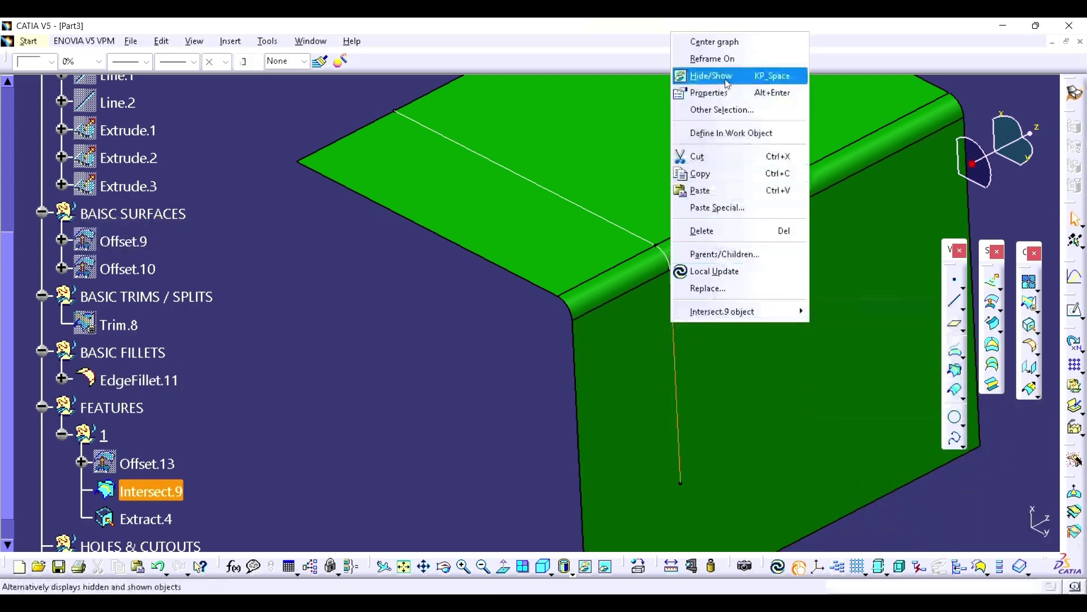
{"action": "left_click", "coordinate": [702, 75]}
{"action": "middle_click_drag", "start_coordinate": [702, 256], "coordinate": [680, 223]}
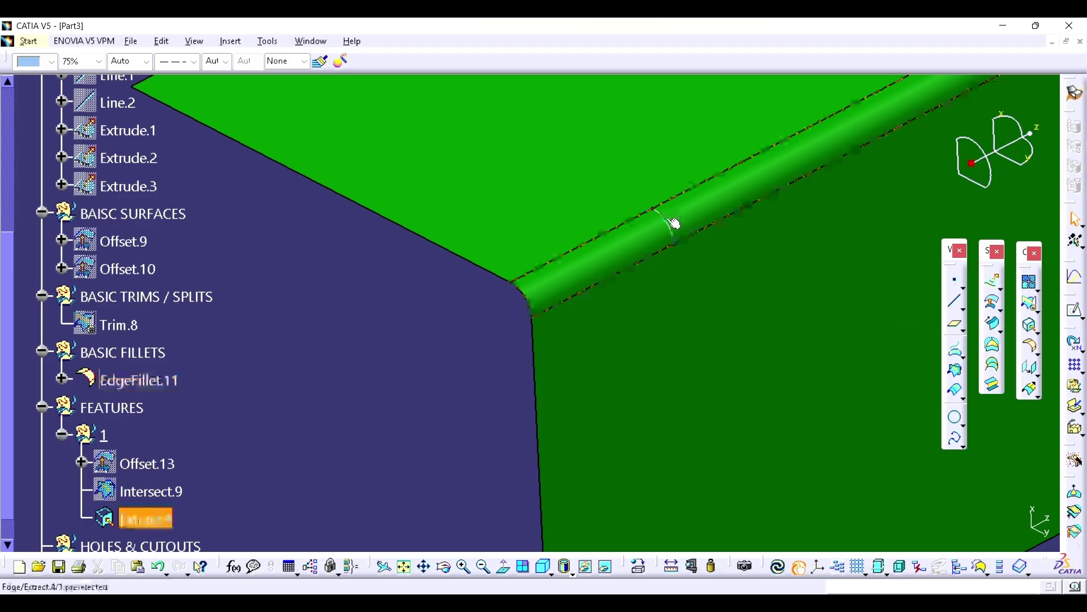
- Create an on-curve point at the middle of the extracted fillet arc
{"action": "left_click", "coordinate": [670, 221]}
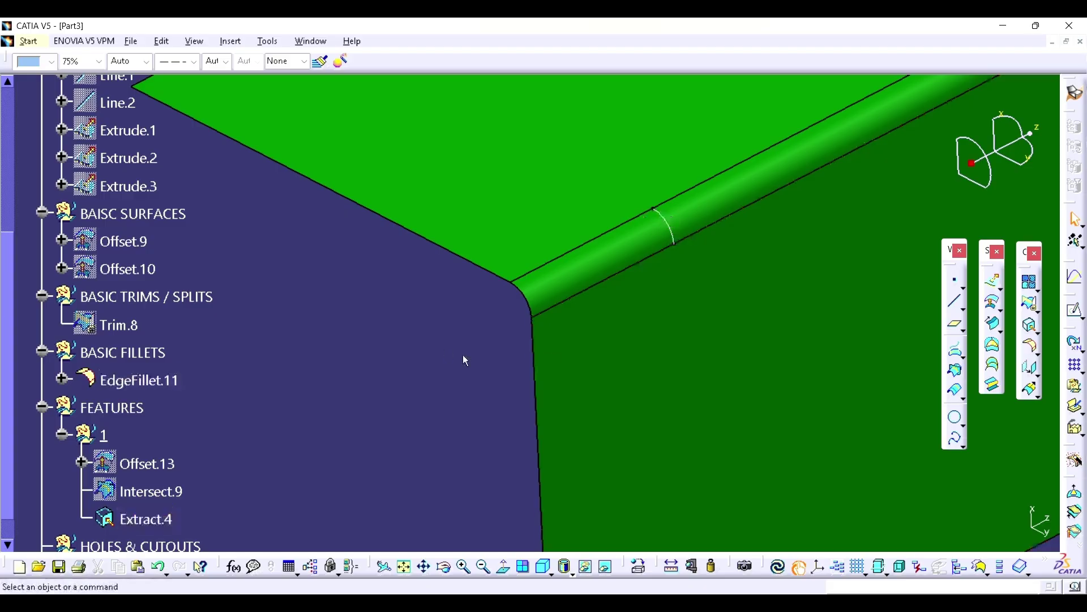
{"action": "left_click", "coordinate": [958, 286]}
{"action": "left_click", "coordinate": [671, 227]}
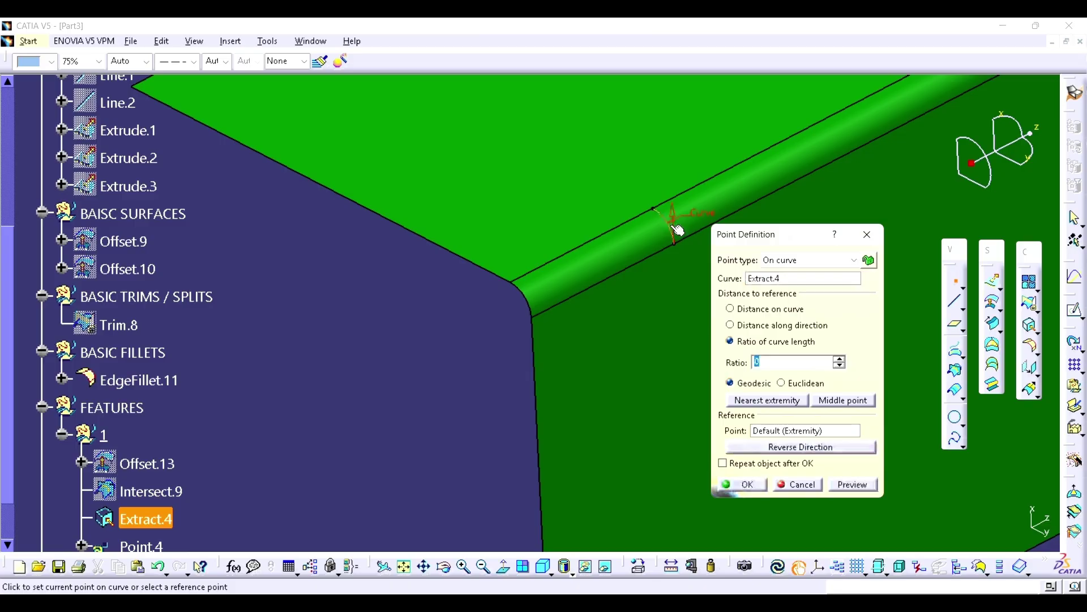
{"action": "left_click", "coordinate": [844, 400]}
{"action": "left_click", "coordinate": [736, 484]}
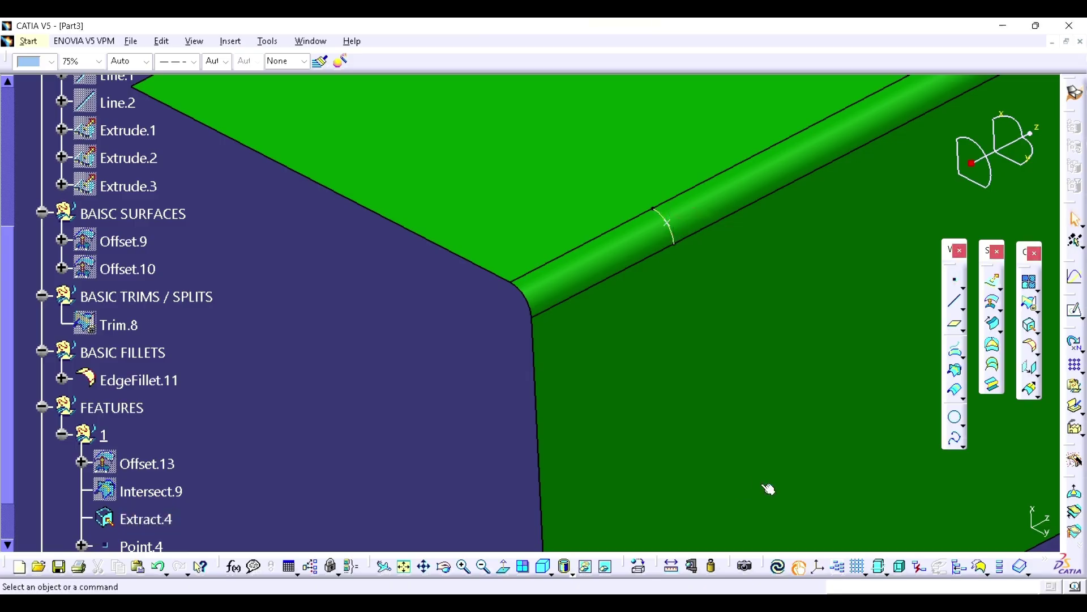
{"action": "left_click", "coordinate": [769, 488]}
- Create a point-direction line through the arc midpoint along the X component, from -100 mm to 100 mm
{"action": "middle_click_drag", "start_coordinate": [736, 323], "coordinate": [702, 340]}
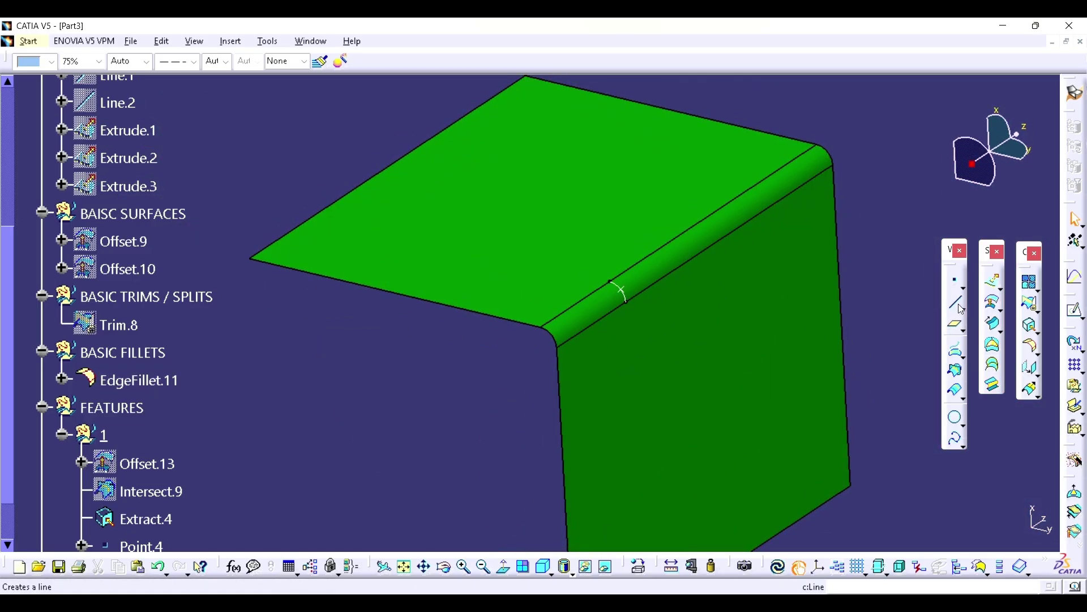
{"action": "left_click", "coordinate": [962, 309]}
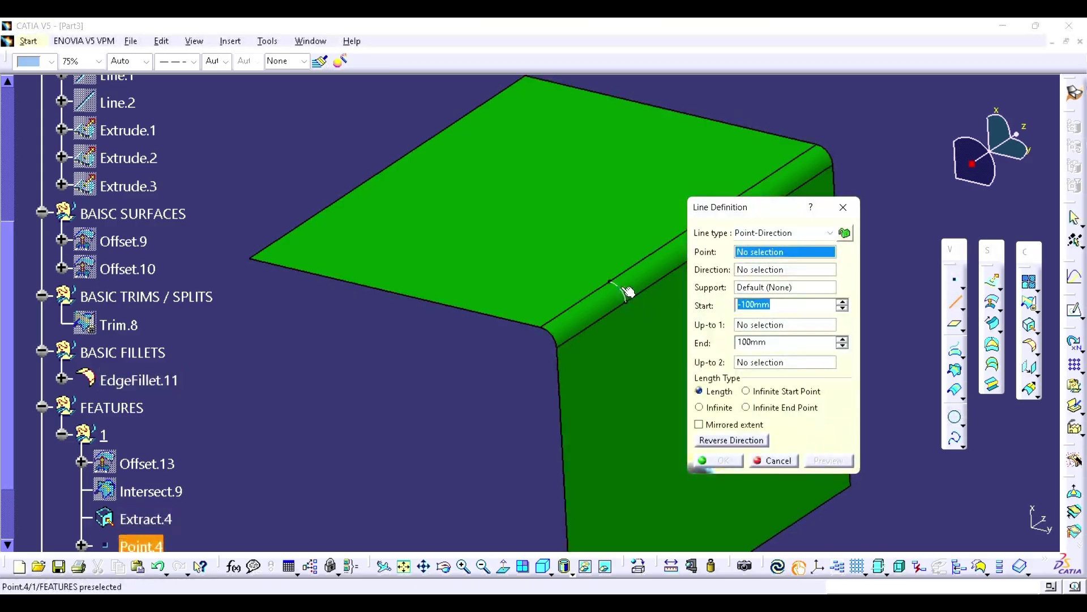
{"action": "left_click", "coordinate": [626, 291]}
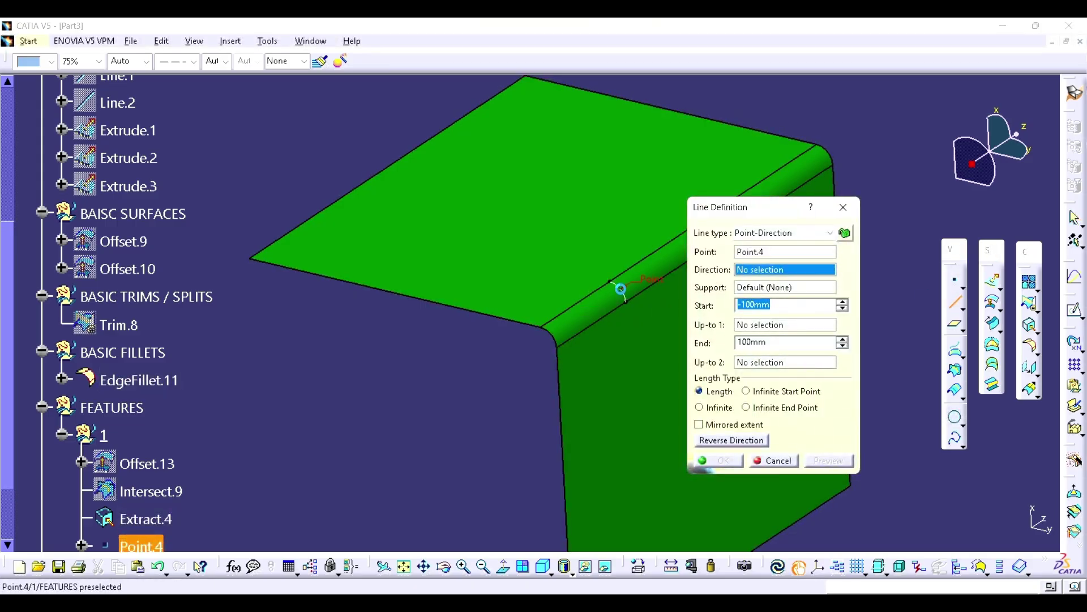
{"action": "left_click", "coordinate": [784, 237]}
{"action": "left_click", "coordinate": [767, 254]}
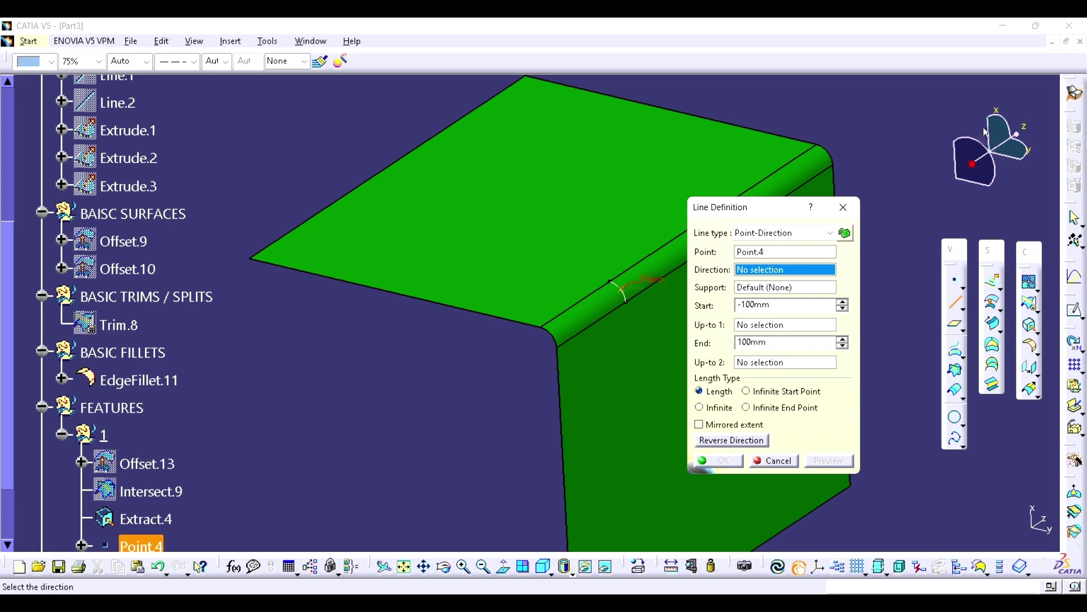
{"action": "right_click", "coordinate": [792, 276]}
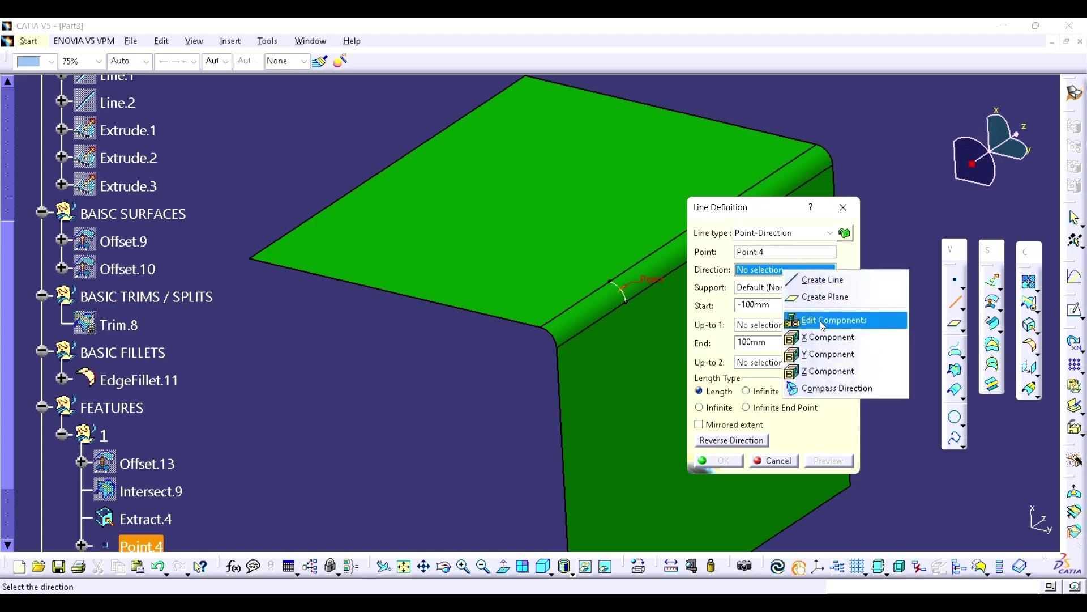
{"action": "left_click", "coordinate": [895, 318]}
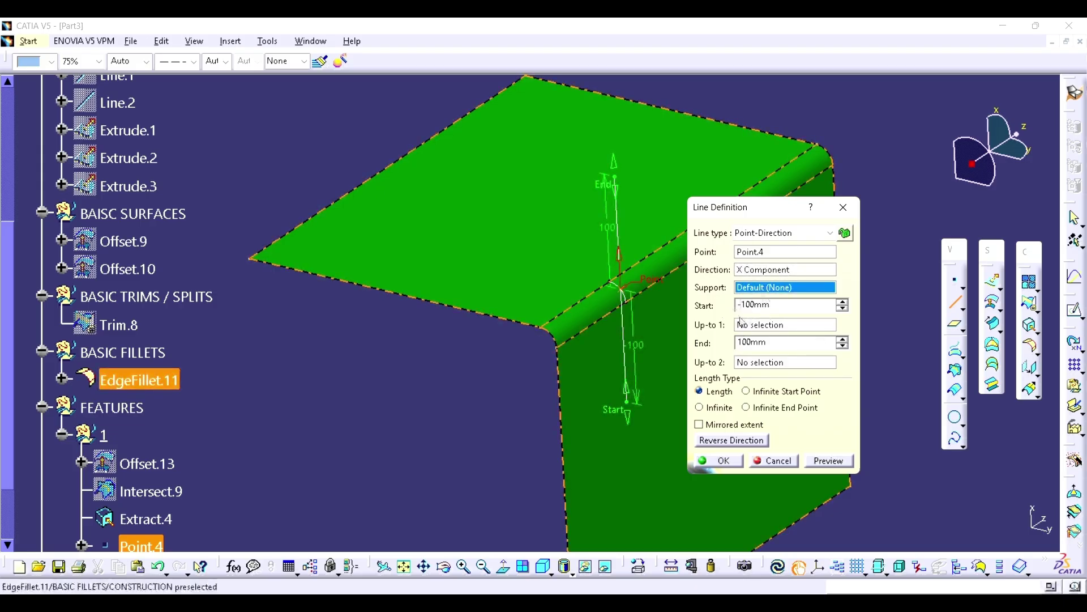
{"action": "left_click", "coordinate": [795, 343]}
{"action": "left_click", "coordinate": [731, 426]}
{"action": "left_click", "coordinate": [718, 461]}
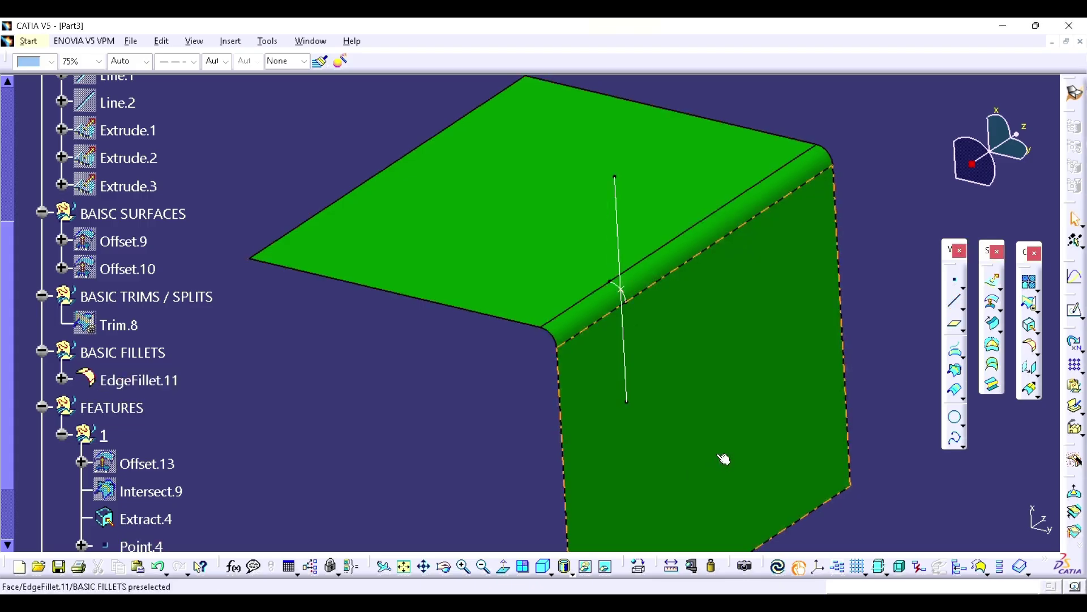
- Create an Angle/Normal to curve line at 30deg to Line.6 through the arc midpoint, from -100 mm to 100 mm, showing Offset.13 as its support
{"action": "middle_click_drag", "start_coordinate": [578, 339], "coordinate": [684, 308]}
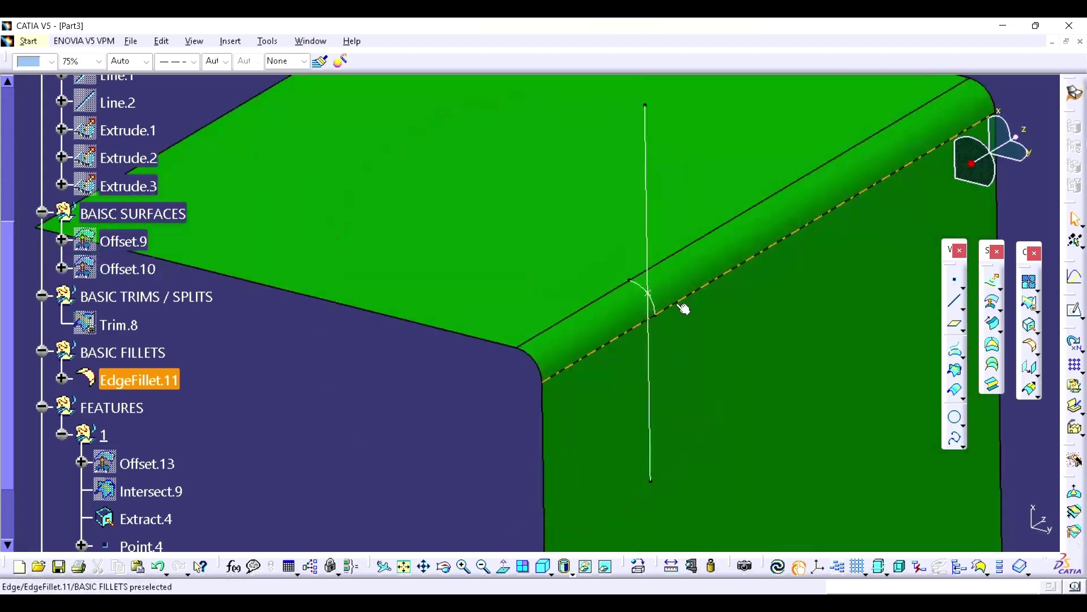
{"action": "middle_click_drag", "start_coordinate": [755, 307], "coordinate": [759, 317]}
{"action": "left_click", "coordinate": [957, 304]}
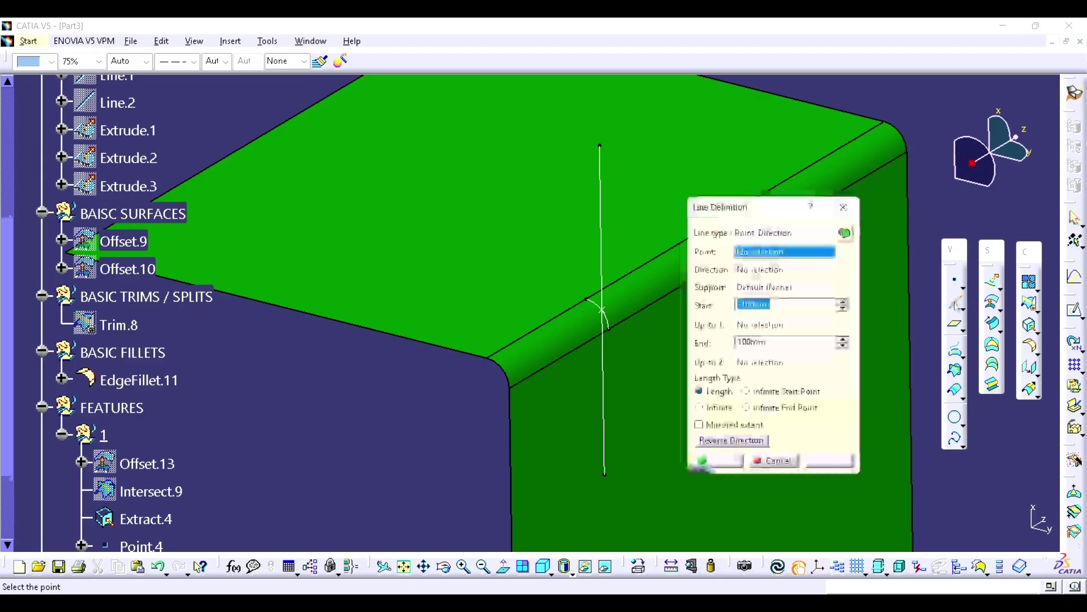
{"action": "left_click", "coordinate": [809, 237]}
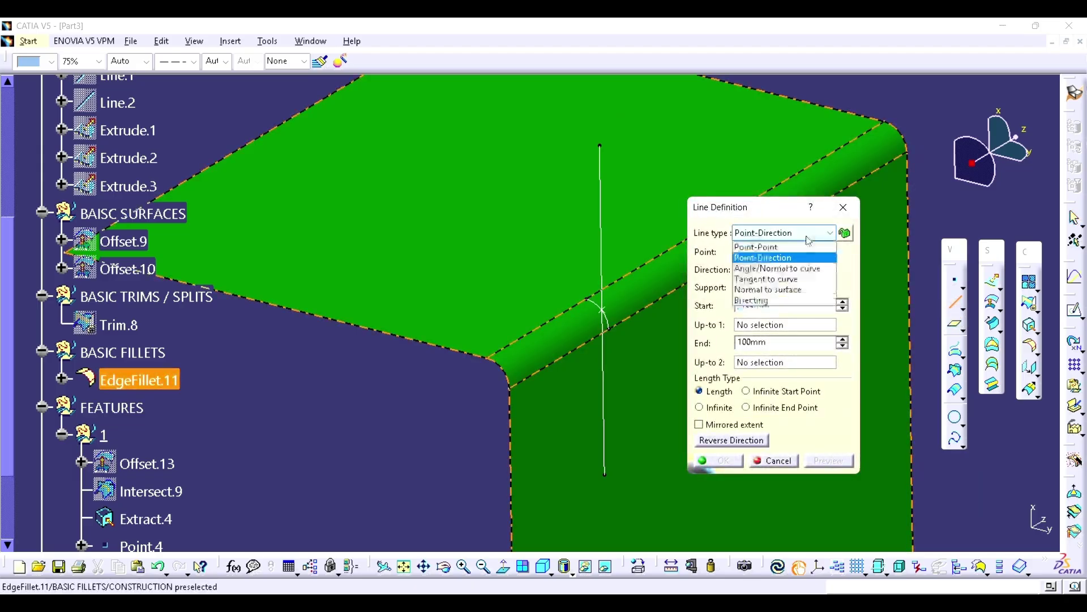
{"action": "left_click", "coordinate": [798, 270]}
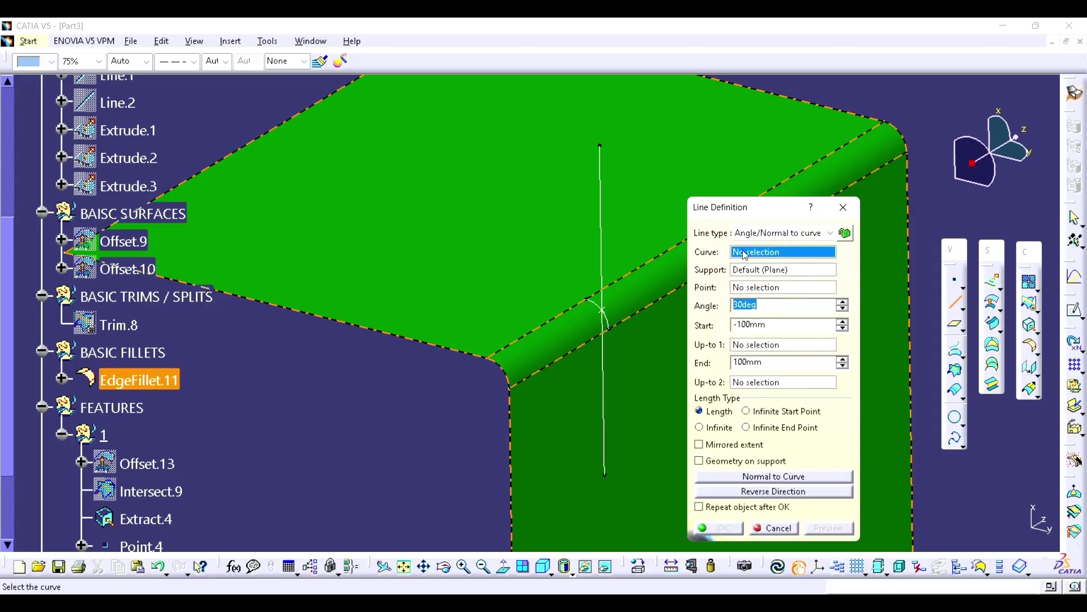
{"action": "left_click", "coordinate": [602, 185]}
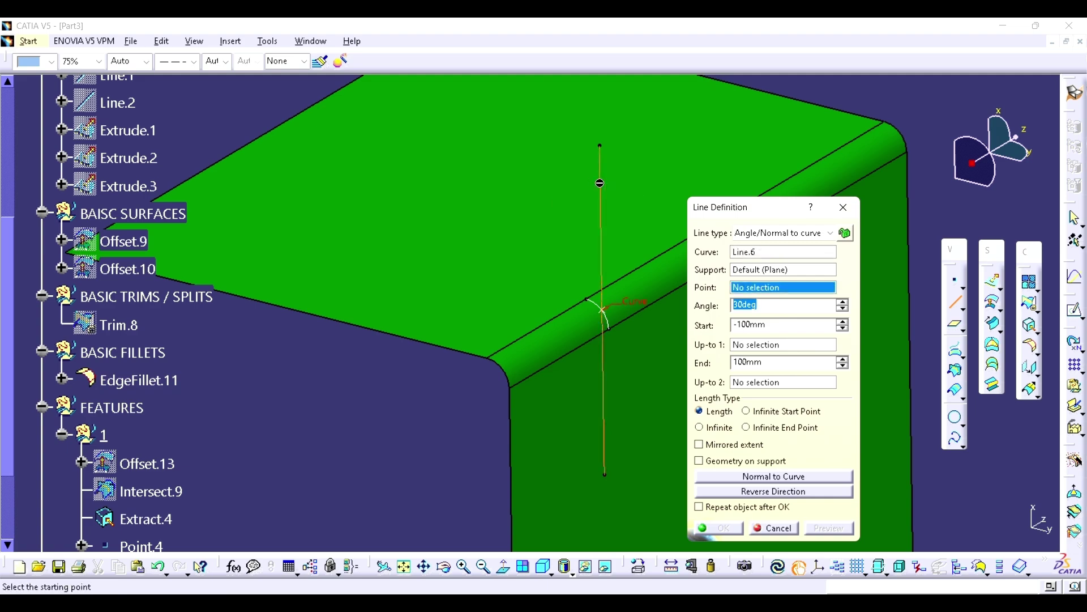
{"action": "left_click", "coordinate": [603, 312]}
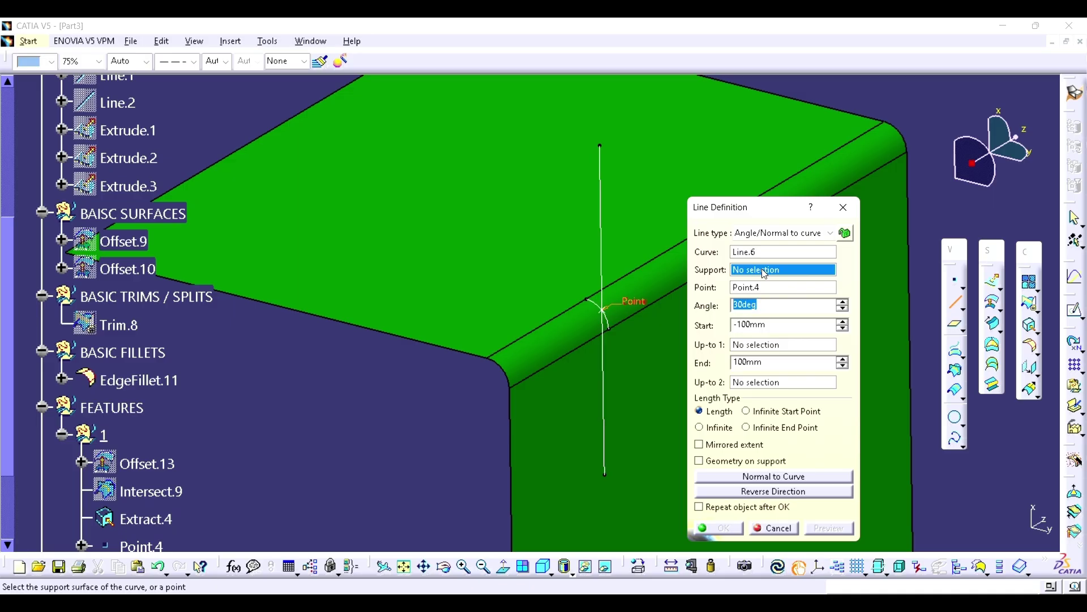
{"action": "scroll", "coordinate": [335, 366], "scroll_direction": "down", "scroll_amount": 5}
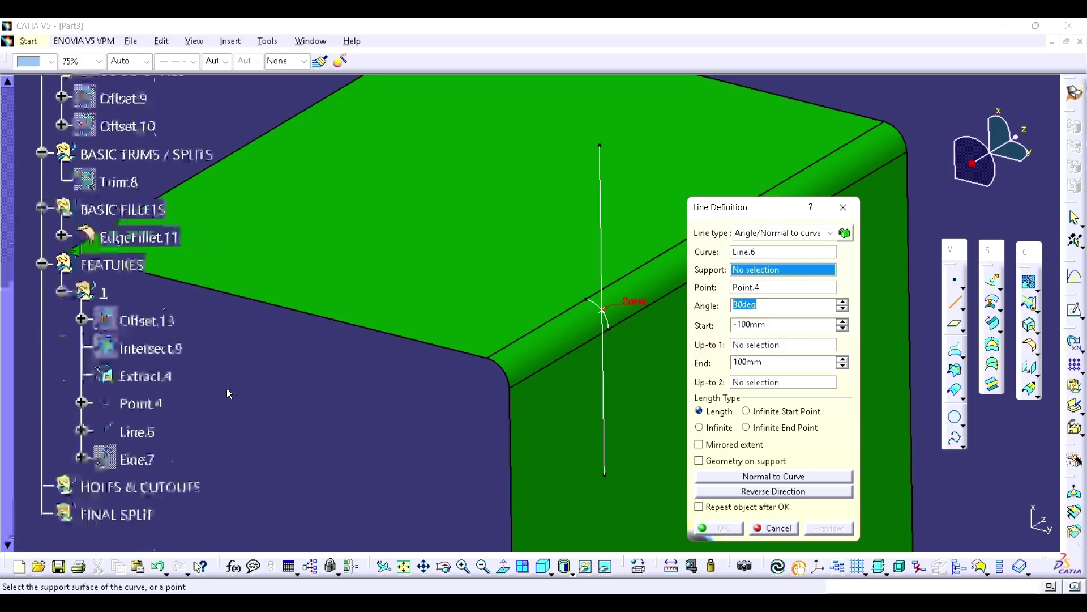
{"action": "right_click", "coordinate": [156, 321]}
{"action": "left_click", "coordinate": [192, 349]}
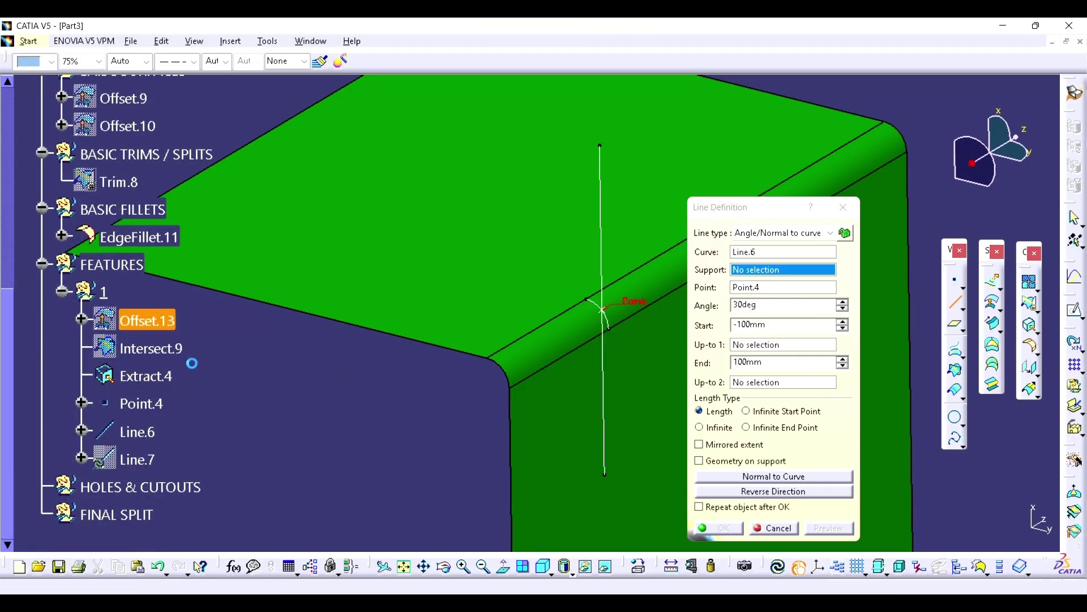
{"action": "left_click", "coordinate": [658, 226]}
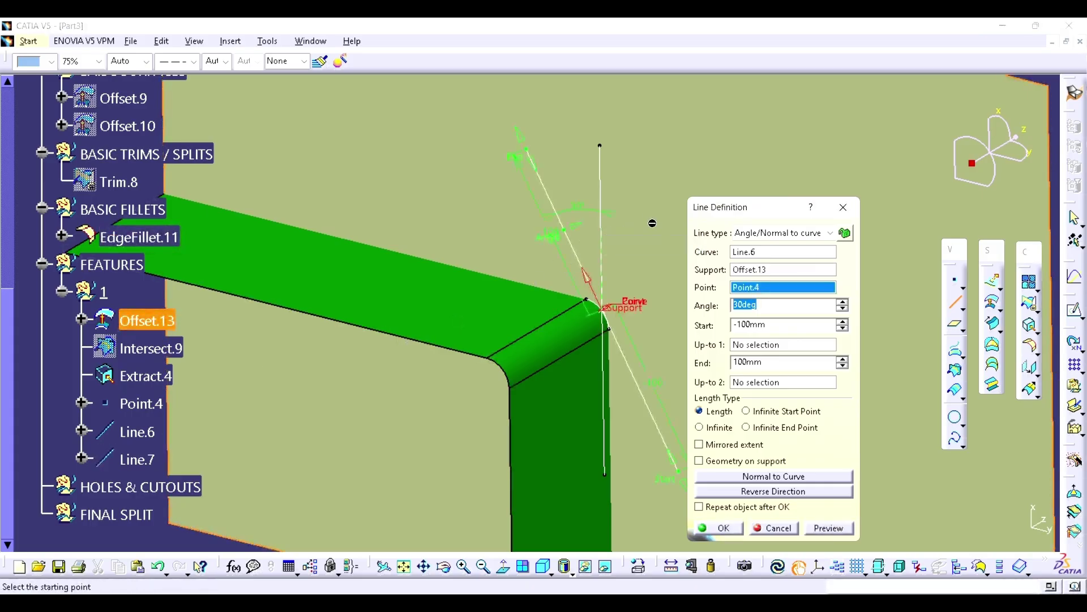
{"action": "left_click", "coordinate": [719, 528]}
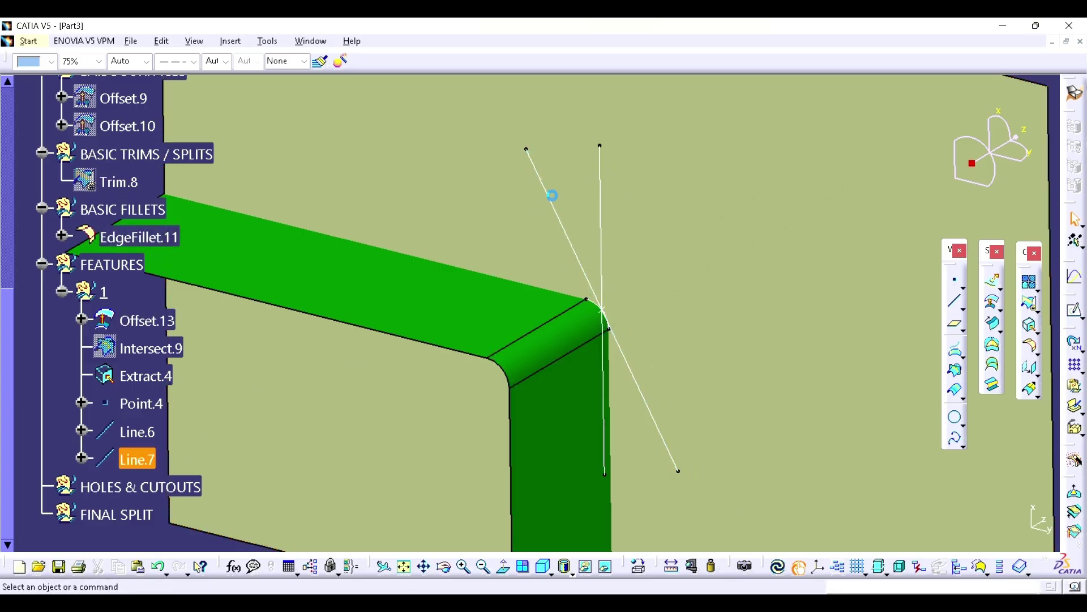
- Set the angled line's angle to 45deg
{"action": "double_click", "coordinate": [552, 196]}
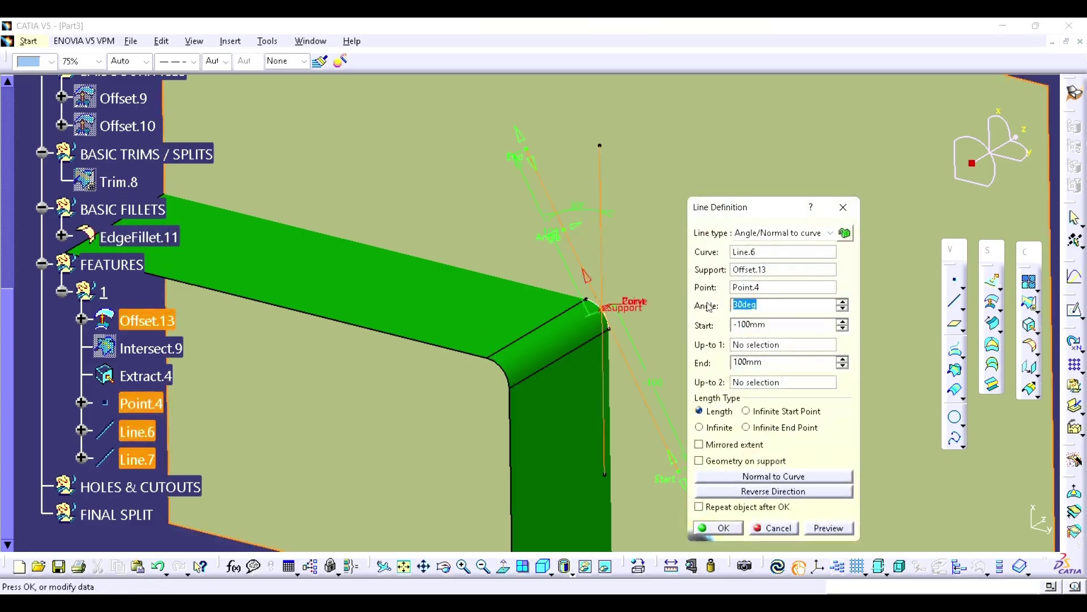
{"action": "type", "text": "45"}
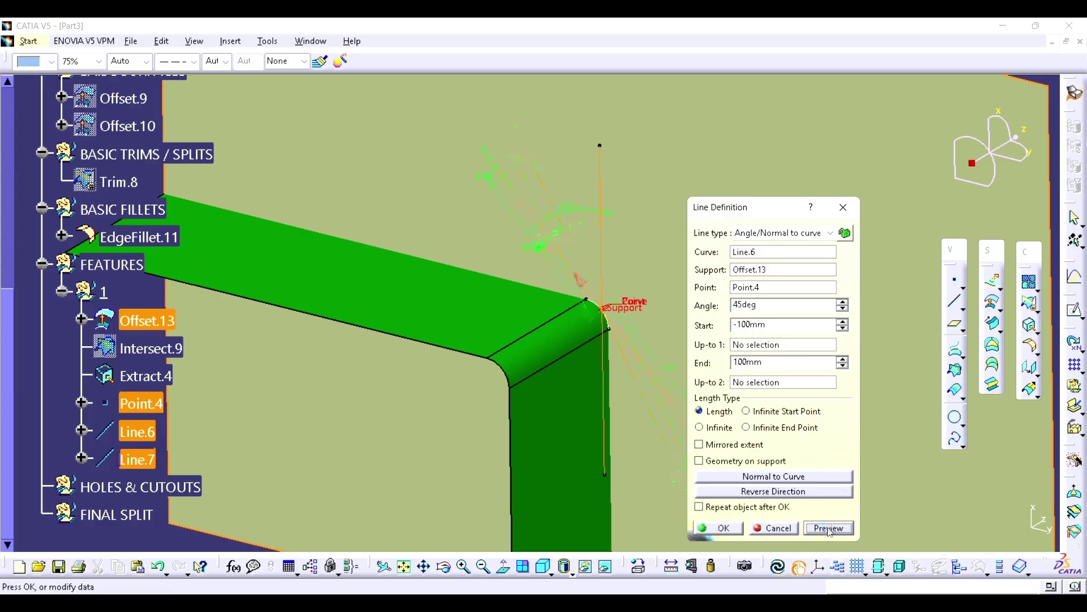
{"action": "left_click", "coordinate": [725, 530]}
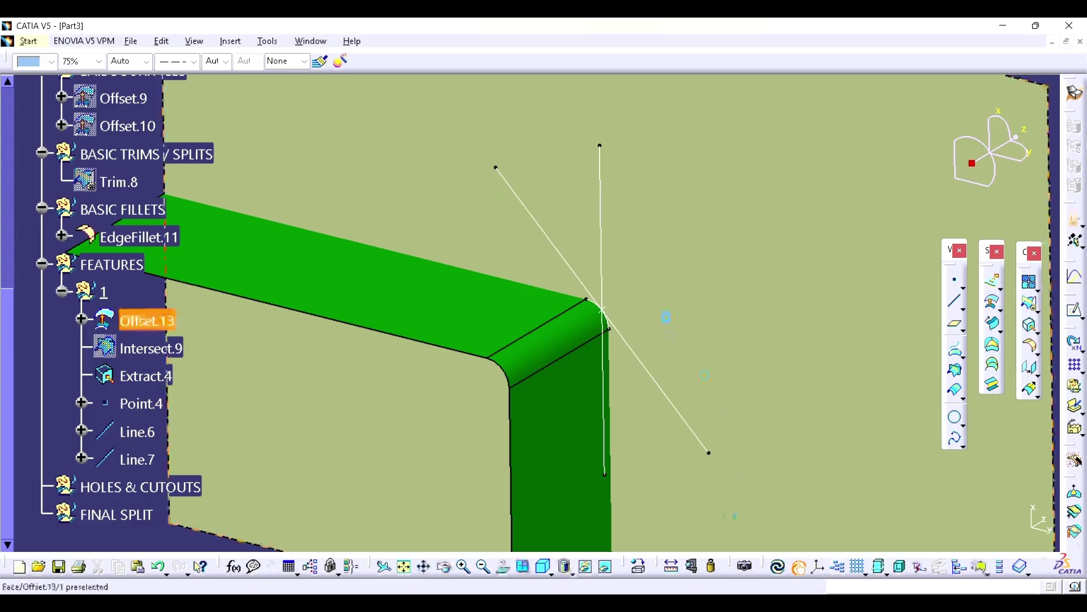
- Hide the X-direction line, the extracted fillet arc and its midpoint
{"action": "middle_click_drag", "start_coordinate": [594, 296], "coordinate": [604, 259]}
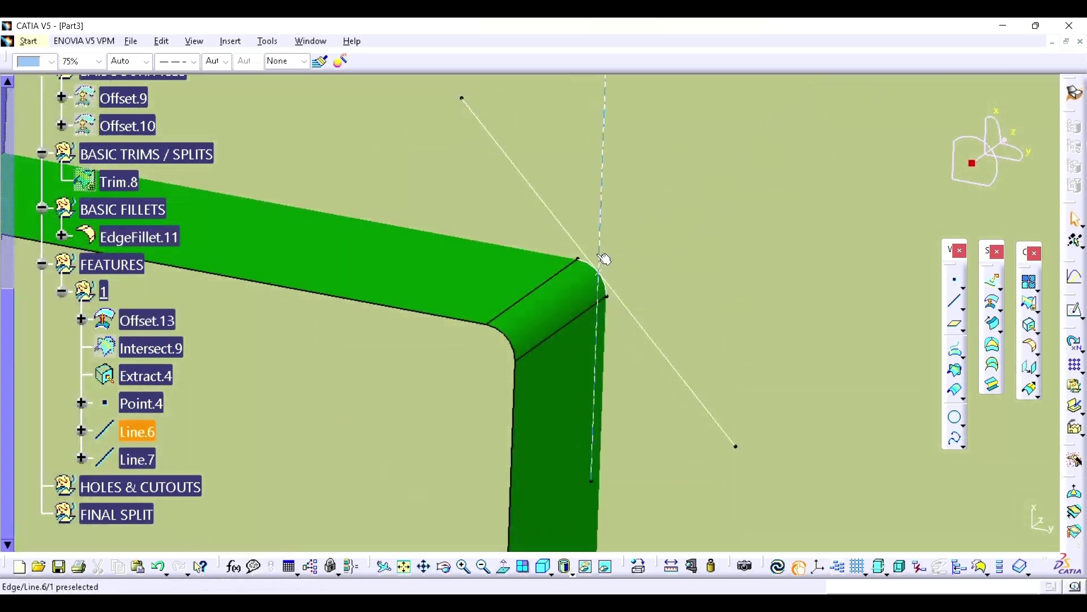
{"action": "right_click", "coordinate": [598, 248]}
{"action": "left_click", "coordinate": [628, 288]}
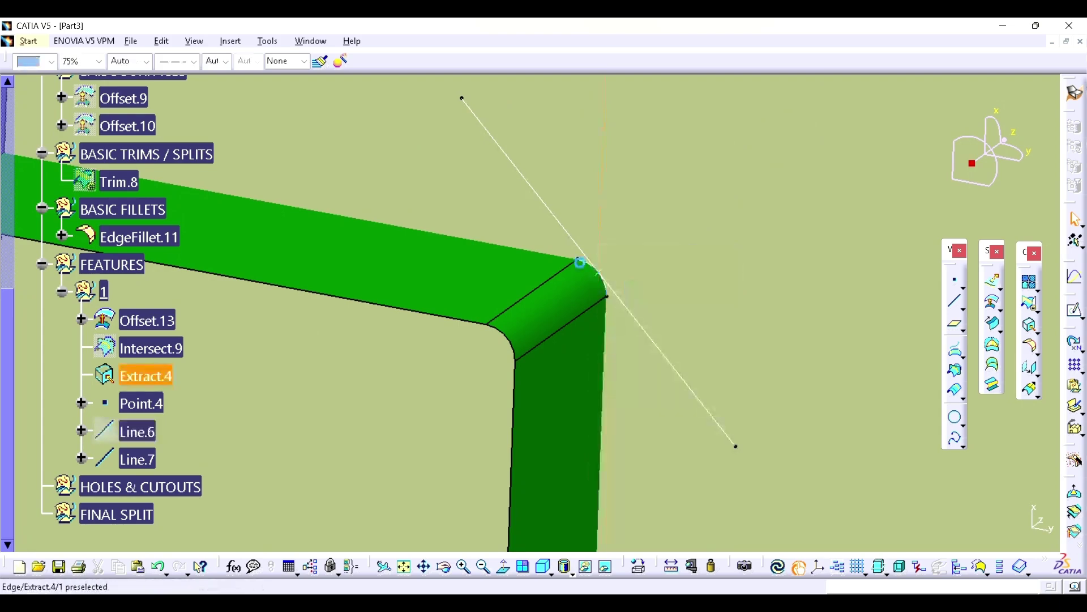
{"action": "right_click", "coordinate": [581, 259]}
{"action": "left_click", "coordinate": [600, 284]}
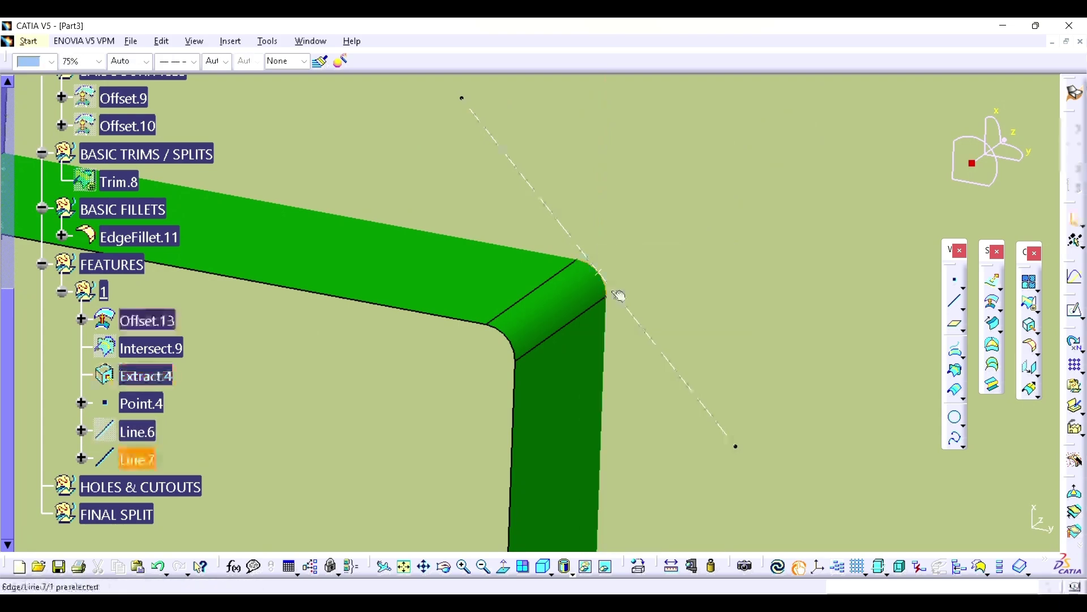
{"action": "right_click", "coordinate": [597, 273]}
{"action": "left_click", "coordinate": [629, 315]}
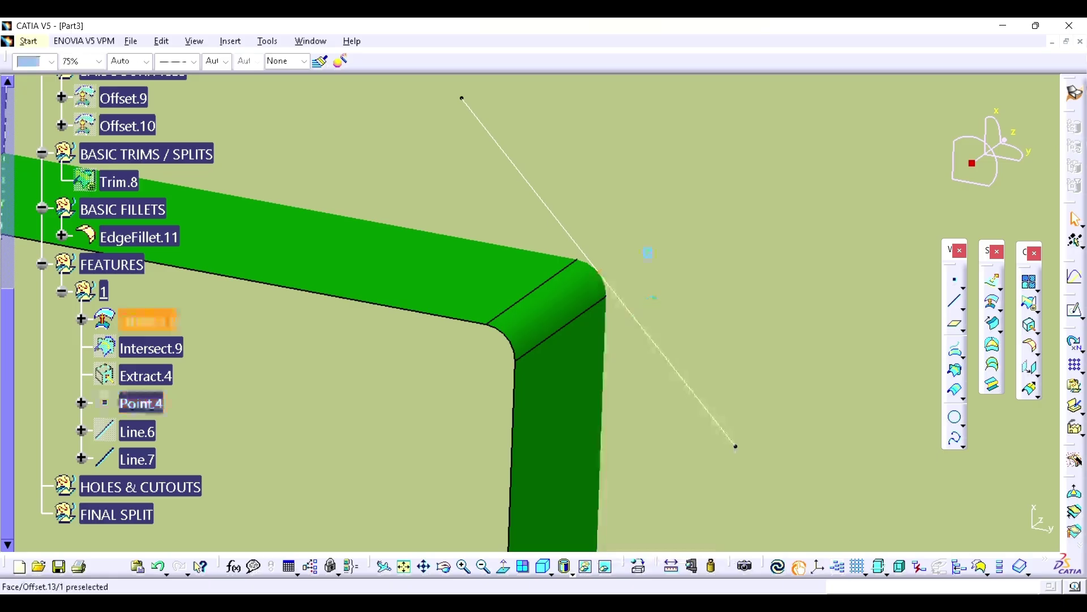
- Create a curve parallel to the 45-degree line on support Offset.13, with a 5 mm constant offset and reversed direction
{"action": "middle_click_drag", "start_coordinate": [648, 250], "coordinate": [444, 498]}
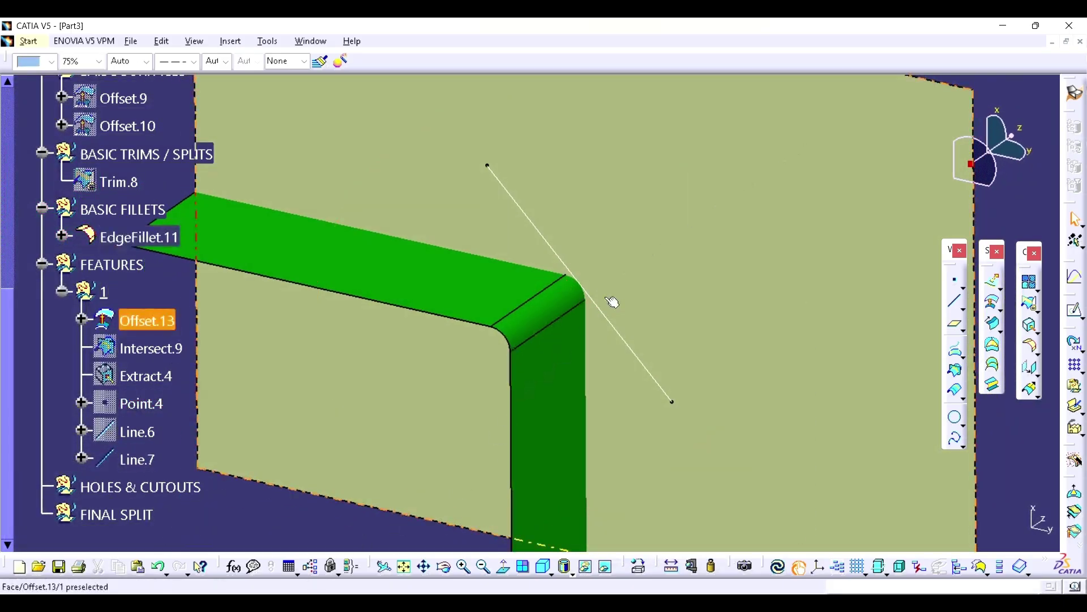
{"action": "left_click", "coordinate": [955, 369]}
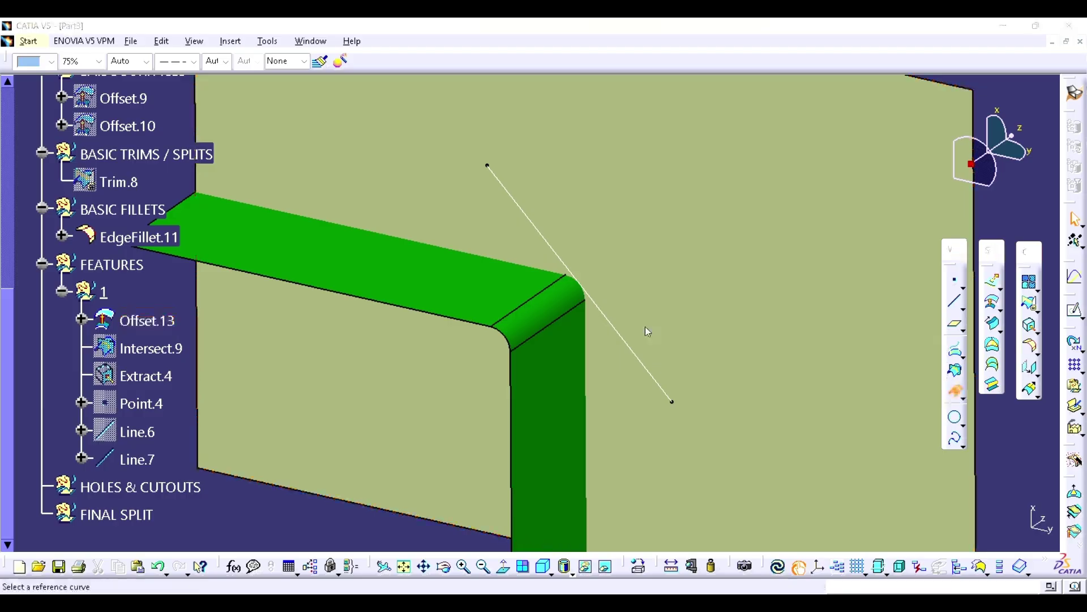
{"action": "left_click", "coordinate": [610, 320]}
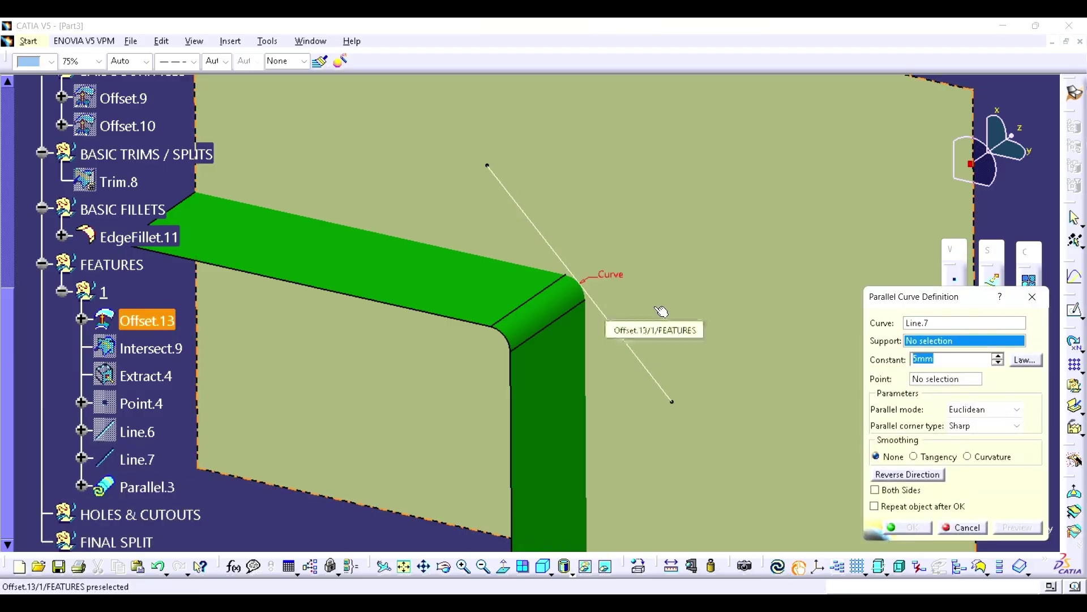
{"action": "left_click", "coordinate": [698, 310]}
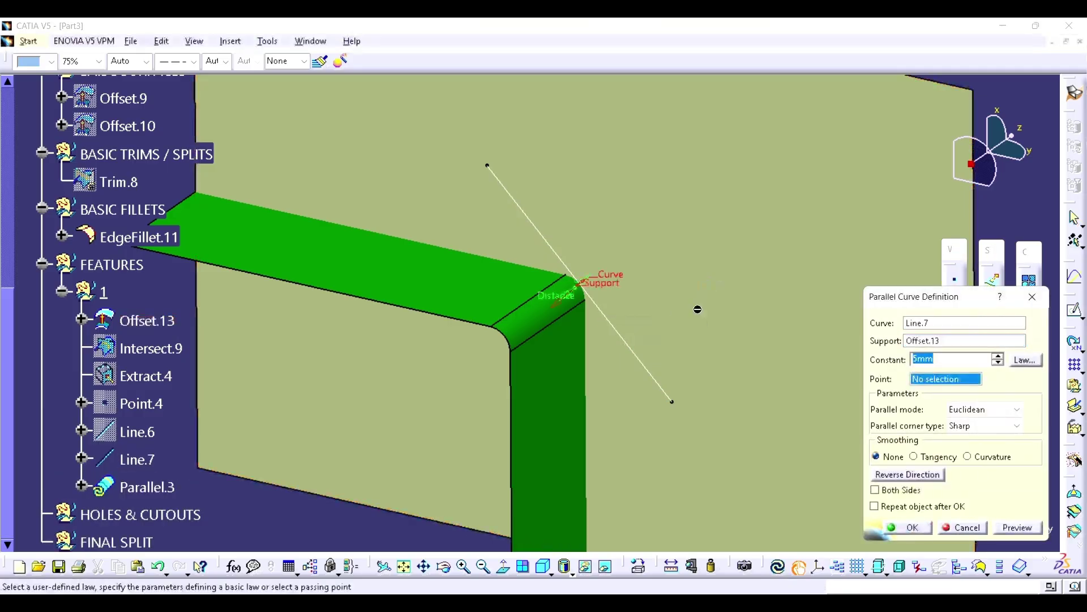
{"action": "left_click", "coordinate": [888, 476]}
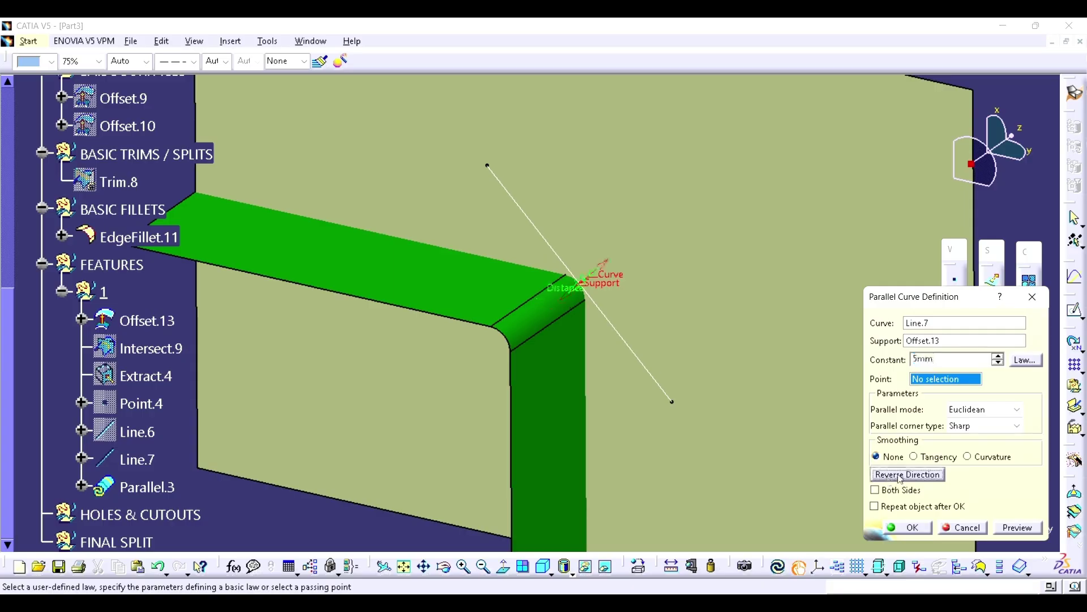
{"action": "left_click", "coordinate": [911, 528]}
{"action": "middle_click_drag", "start_coordinate": [563, 340], "coordinate": [609, 301]}
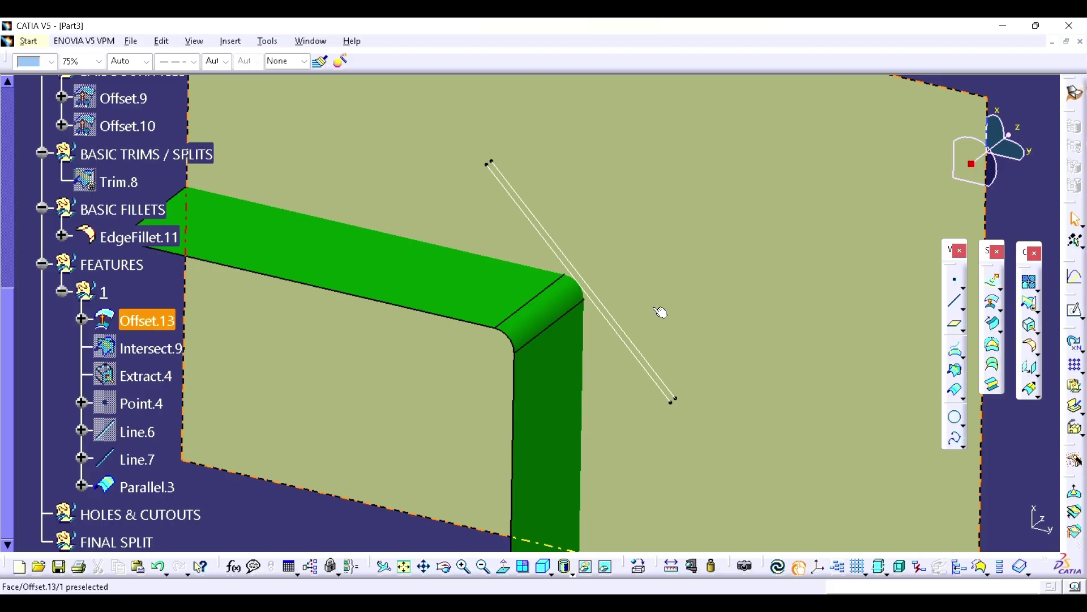
- Sweep a circular surface using the Center and radius subtype, with Parallel.3 as center curve and a 15 mm radius
{"action": "left_click", "coordinate": [997, 326]}
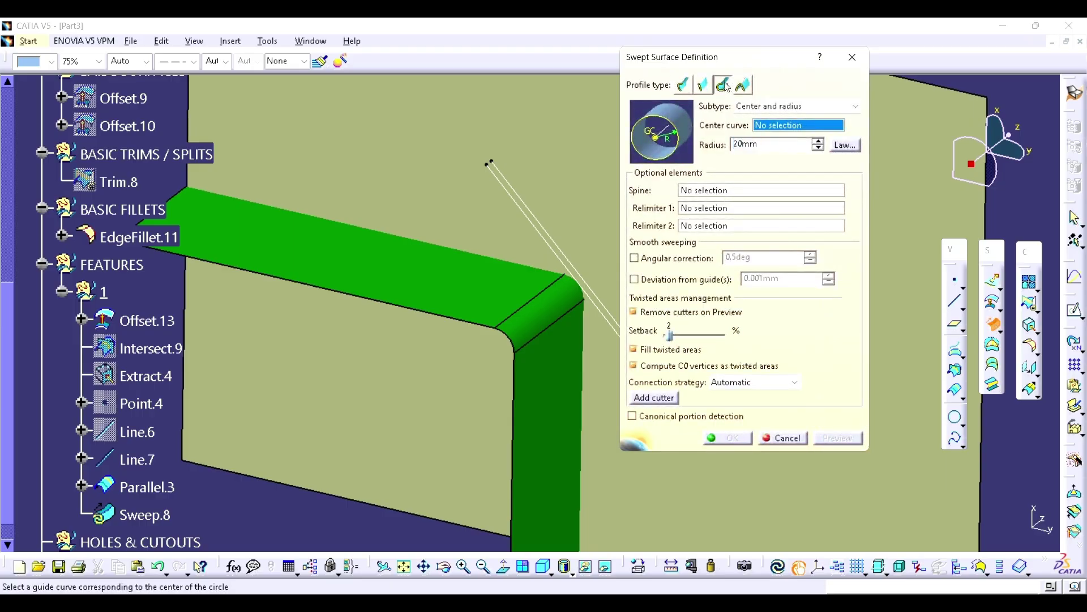
{"action": "left_click", "coordinate": [758, 107]}
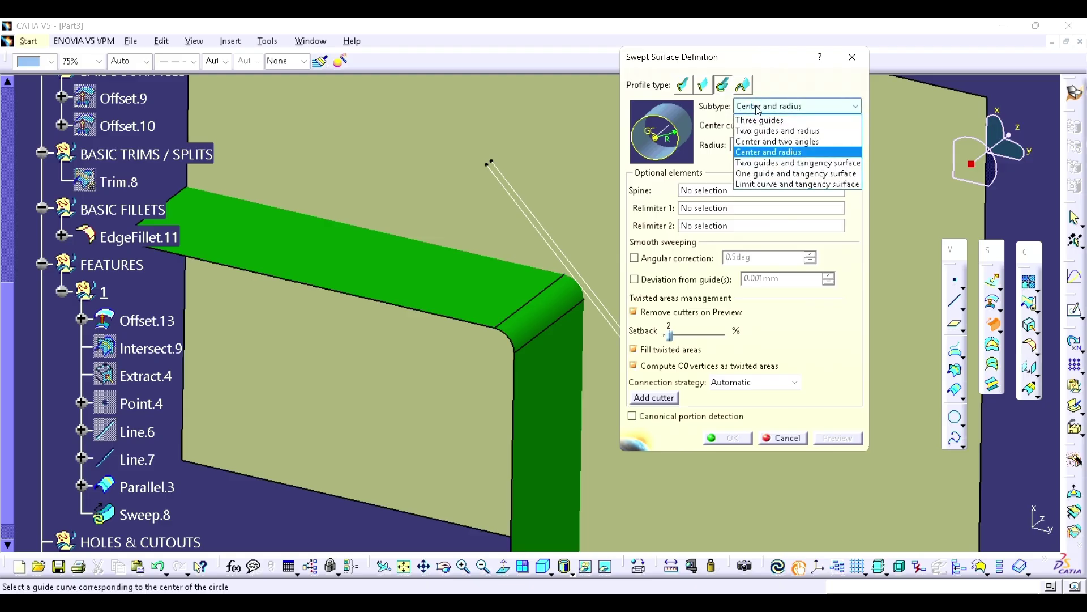
{"action": "left_click", "coordinate": [762, 153]}
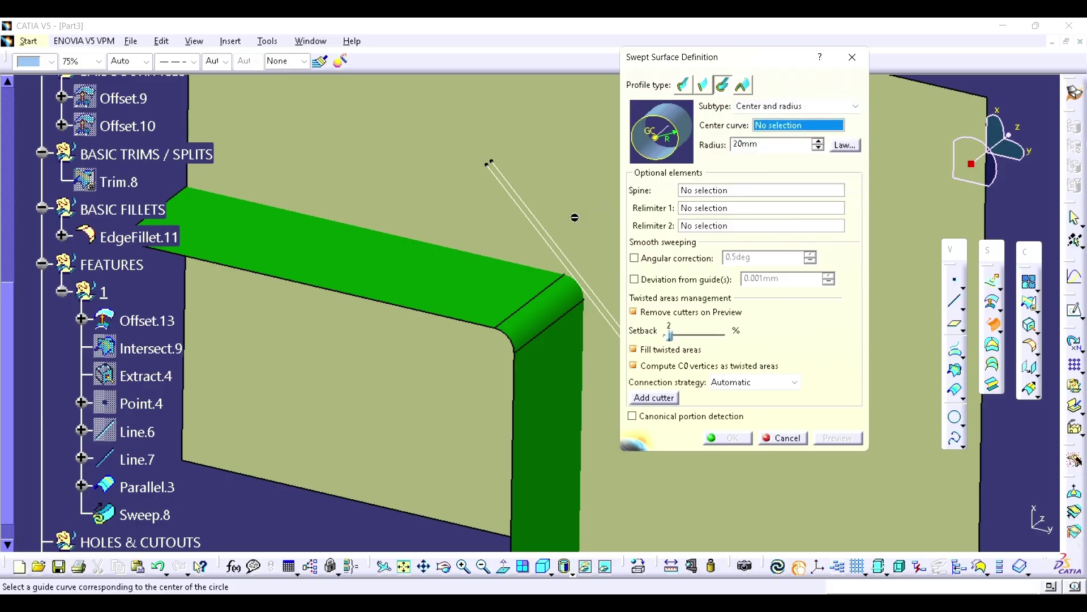
{"action": "left_click", "coordinate": [562, 243]}
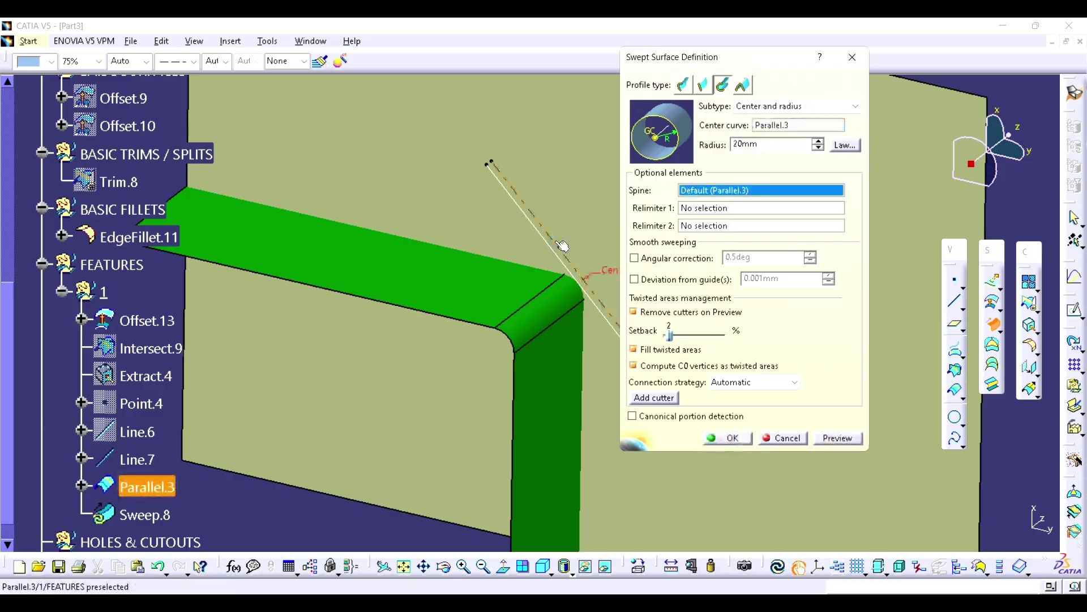
{"action": "double_click", "coordinate": [762, 145]}
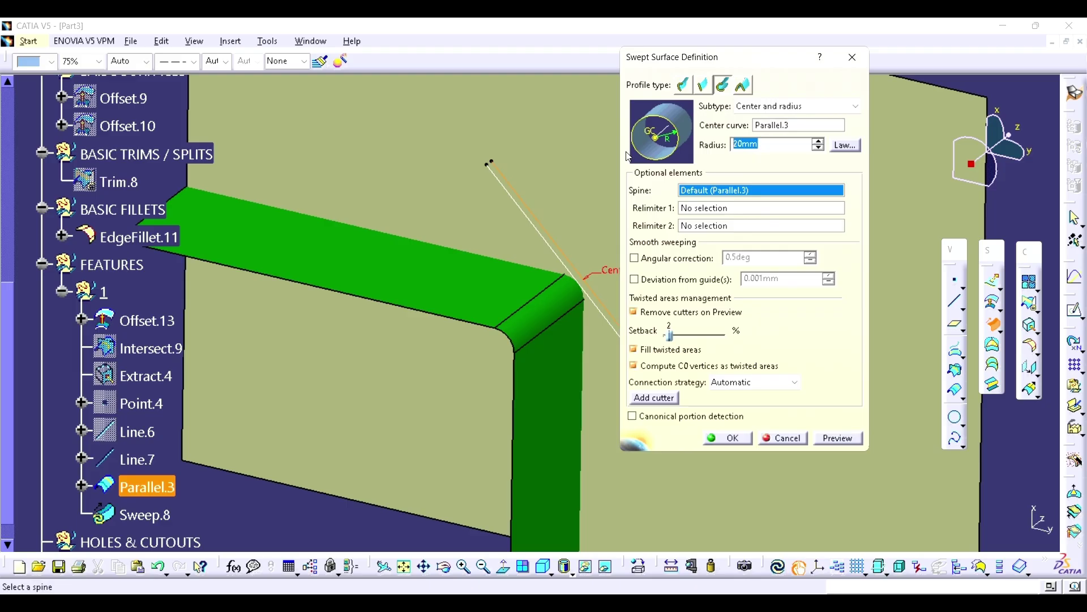
{"action": "type", "text": "15"}
{"action": "left_click", "coordinate": [831, 438]}
{"action": "left_click", "coordinate": [728, 438]}
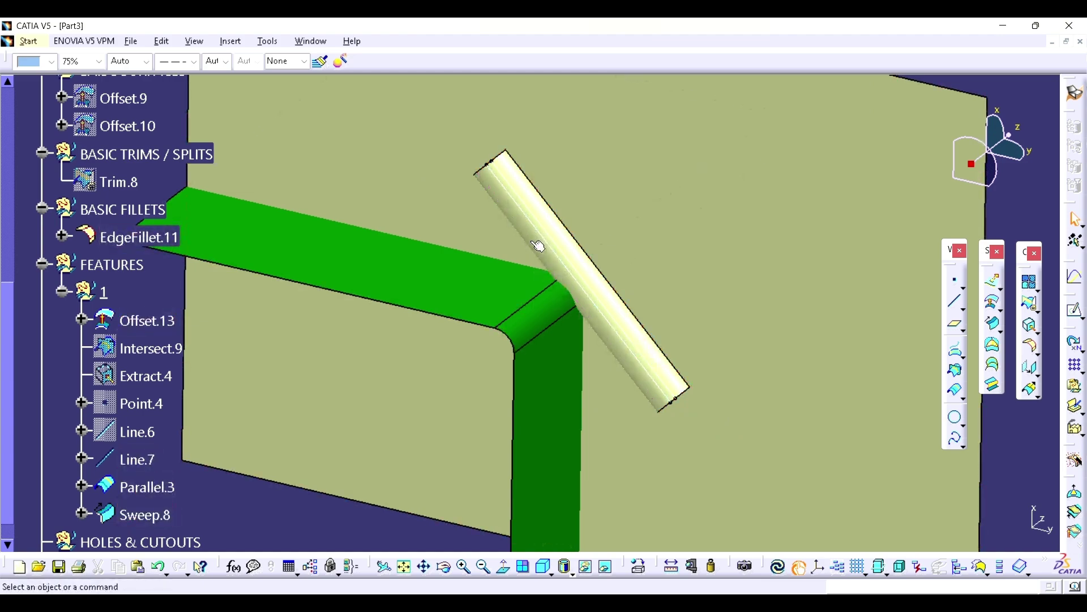
- Hide the angled line Line.7, the parallel curve and the Offset.13 plane surface
{"action": "right_click", "coordinate": [121, 466]}
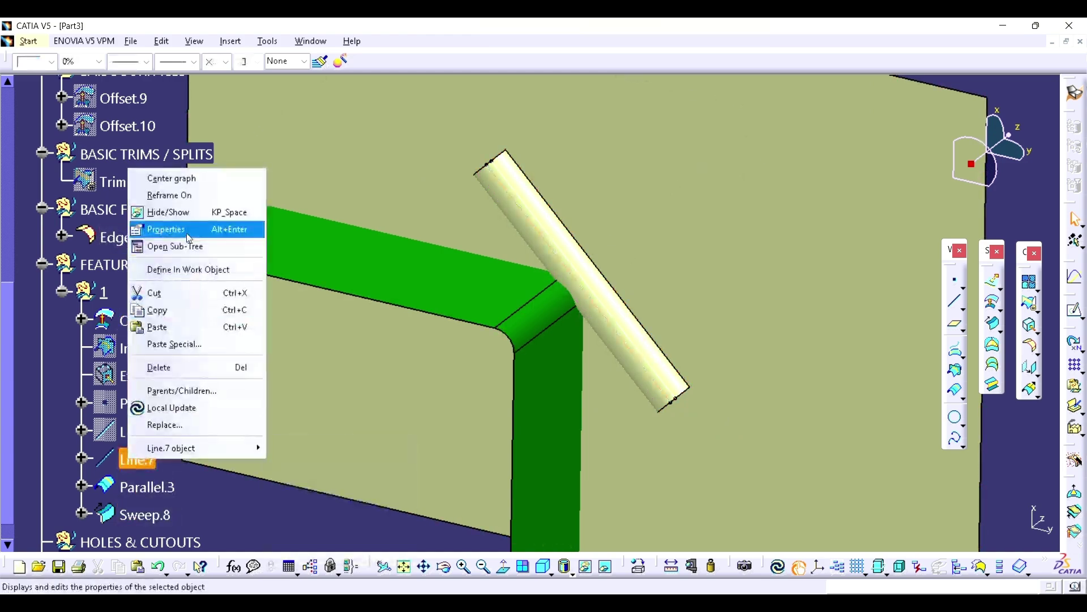
{"action": "left_click", "coordinate": [169, 211]}
{"action": "right_click", "coordinate": [145, 487]}
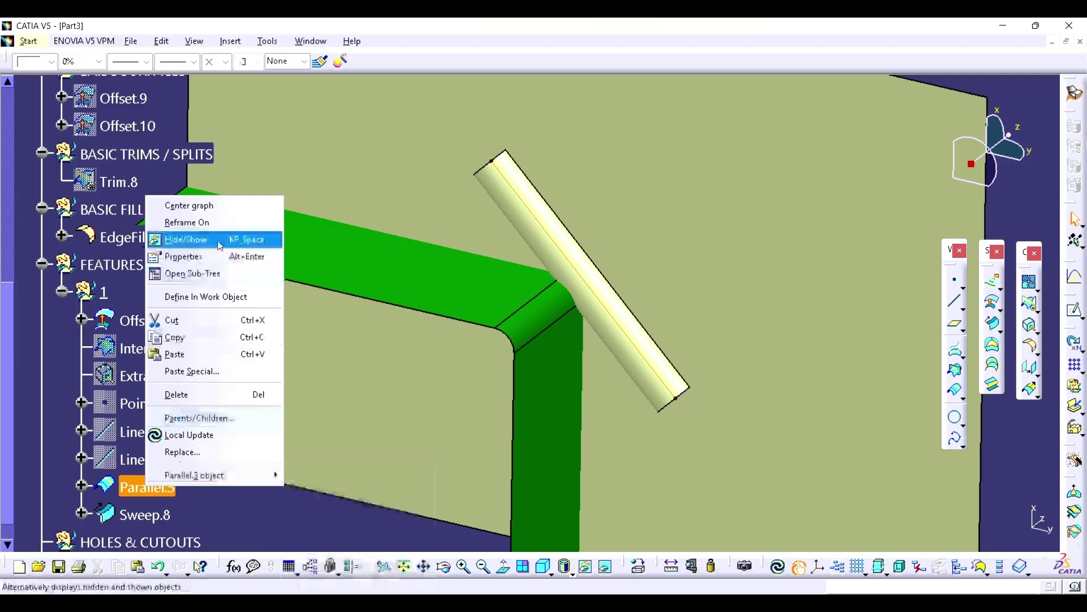
{"action": "left_click", "coordinate": [170, 238]}
{"action": "right_click", "coordinate": [777, 179]}
{"action": "left_click", "coordinate": [807, 220]}
{"action": "middle_click_drag", "start_coordinate": [815, 216], "coordinate": [1045, 293]}
{"action": "middle_click_drag", "start_coordinate": [656, 294], "coordinate": [599, 241]}
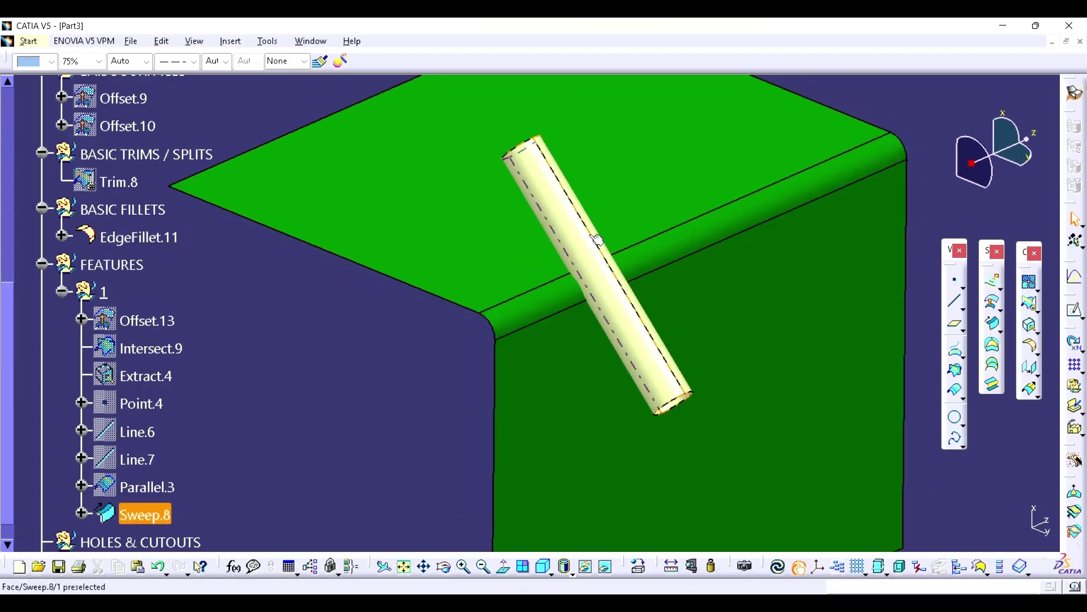
- Trim the filleted bracket surface EdgeFillet.11 with the cylindrical sweep, switching the kept side of the previous element
{"action": "left_click", "coordinate": [1031, 305]}
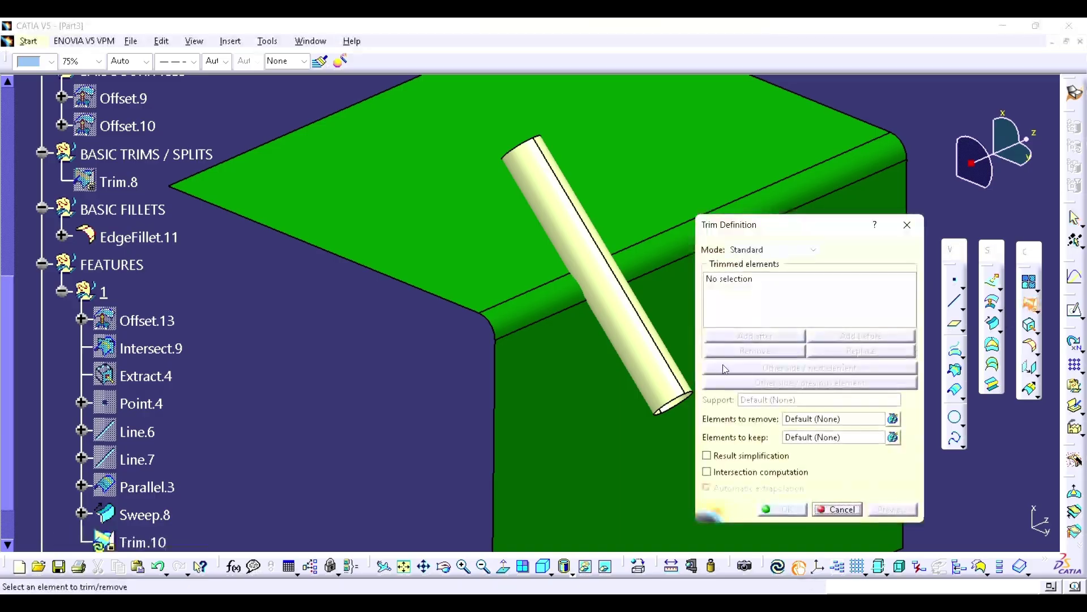
{"action": "left_click", "coordinate": [565, 360]}
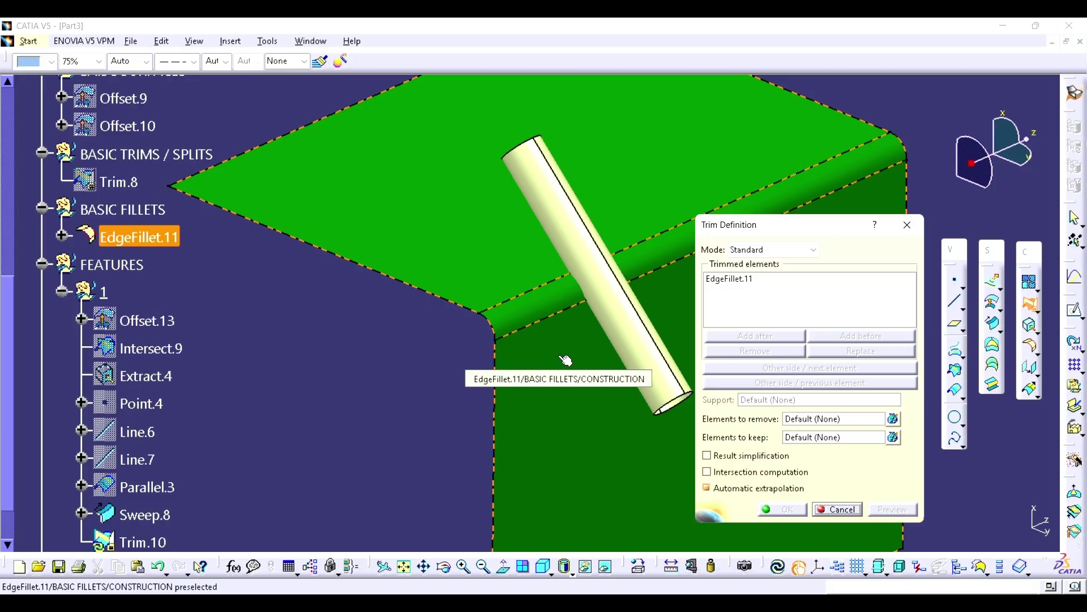
{"action": "left_click", "coordinate": [581, 251]}
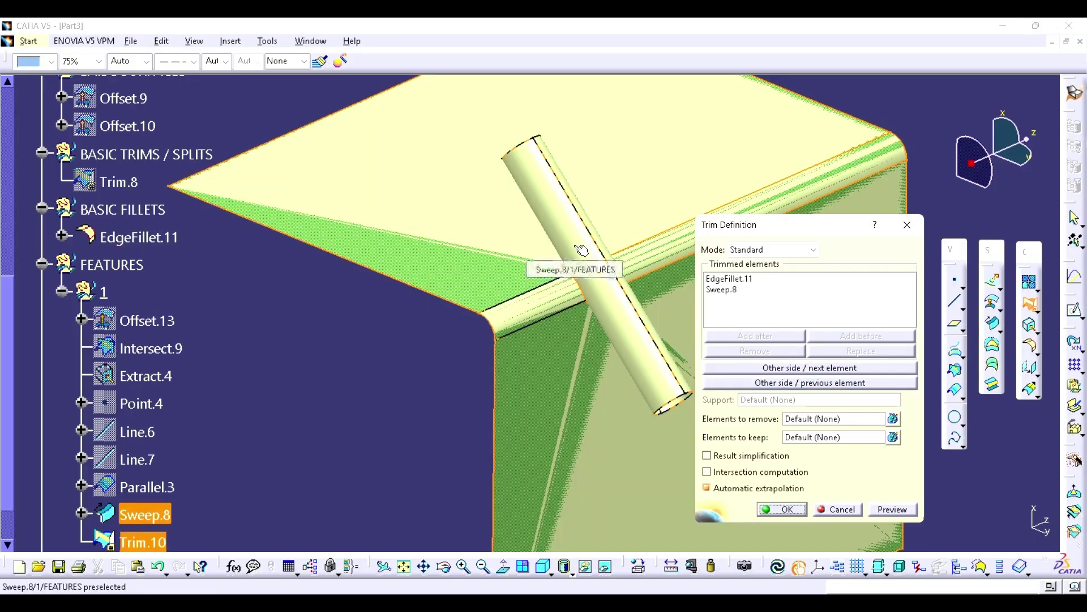
{"action": "left_click", "coordinate": [824, 384]}
{"action": "left_click", "coordinate": [782, 509]}
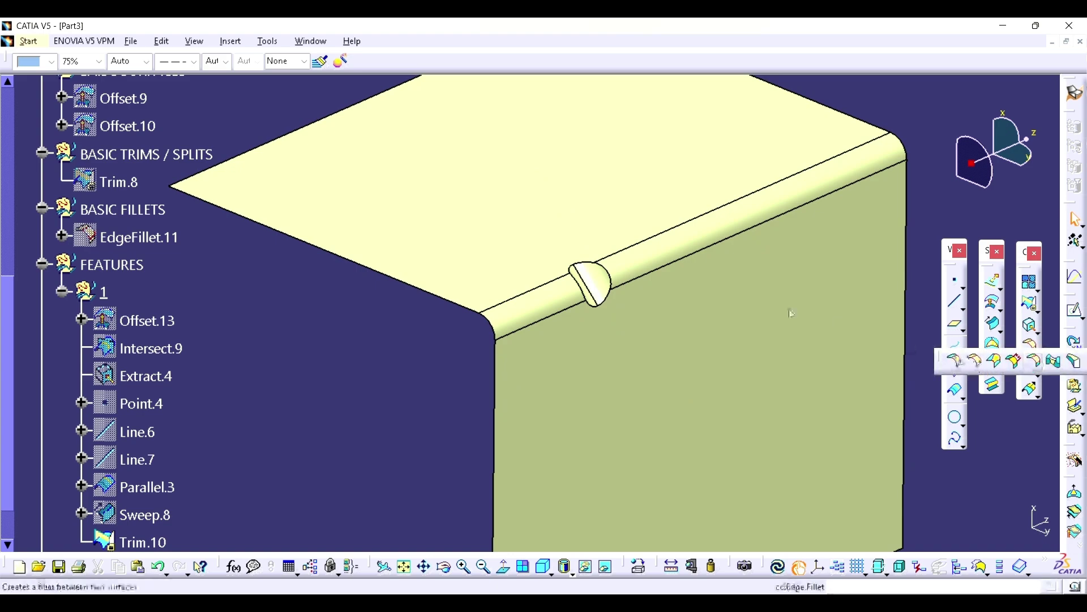
- Apply a 15 mm edge fillet to the intersection edge between the trimmed cylinder and the bracket
{"action": "left_click", "coordinate": [1032, 348]}
{"action": "left_click", "coordinate": [605, 282]}
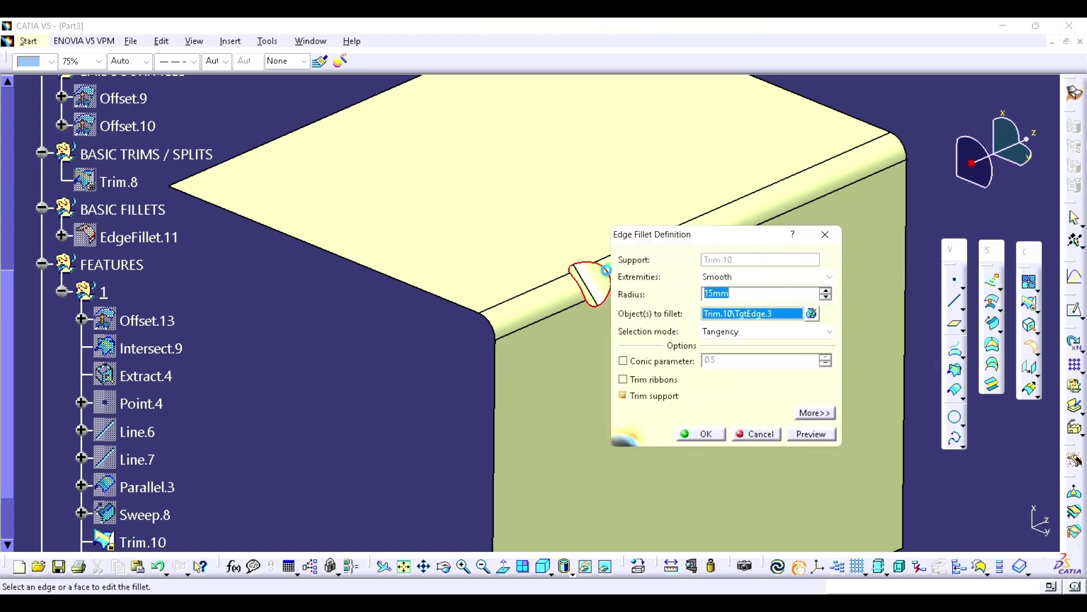
{"action": "key", "text": "Return"}
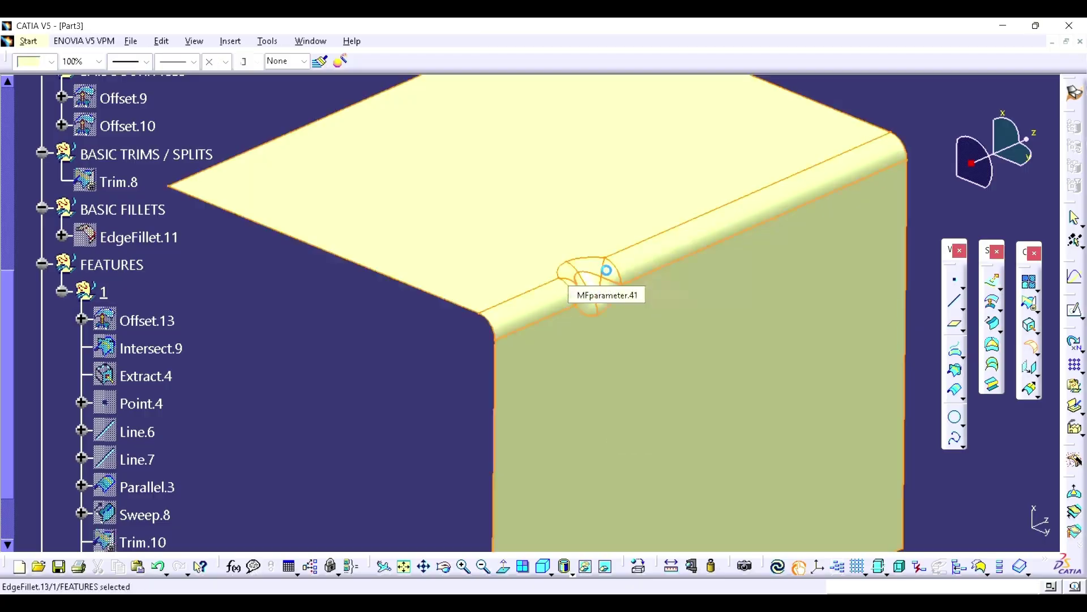
{"action": "middle_click_drag", "start_coordinate": [645, 366], "coordinate": [571, 316]}
{"action": "left_click", "coordinate": [572, 316]}
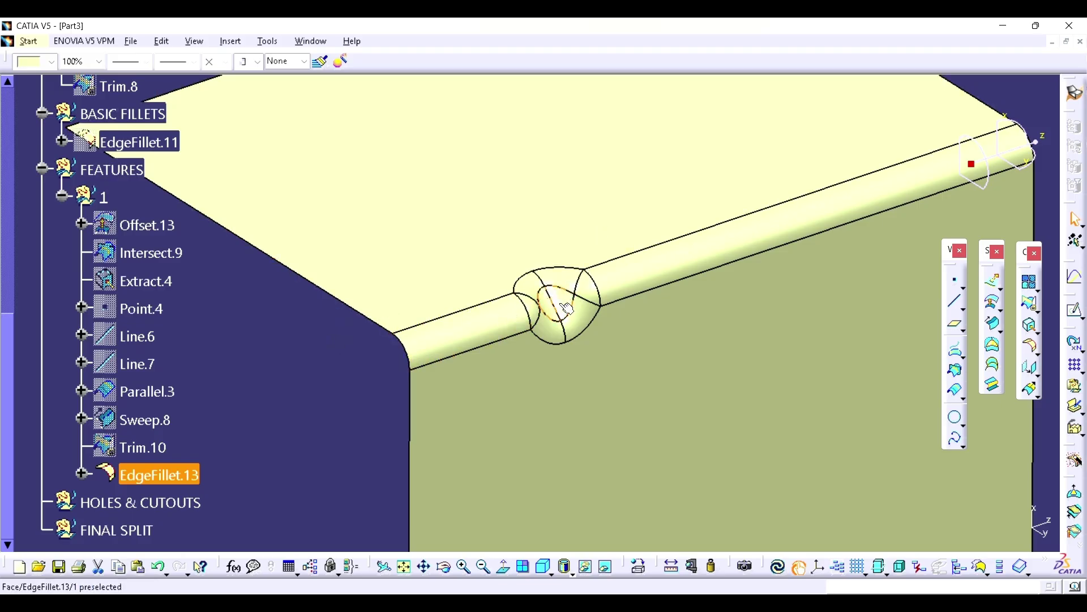
- Set the offset of Parallel.3 to 3 mm and update the filleted surface
{"action": "left_click", "coordinate": [82, 391]}
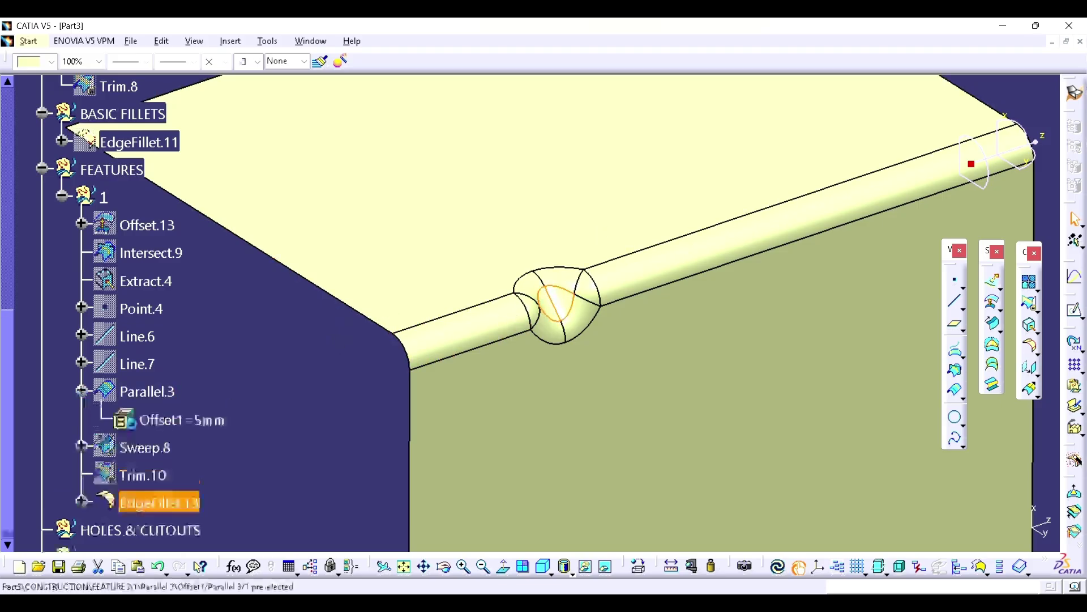
{"action": "double_click", "coordinate": [210, 425]}
{"action": "type", "text": "3mm"}
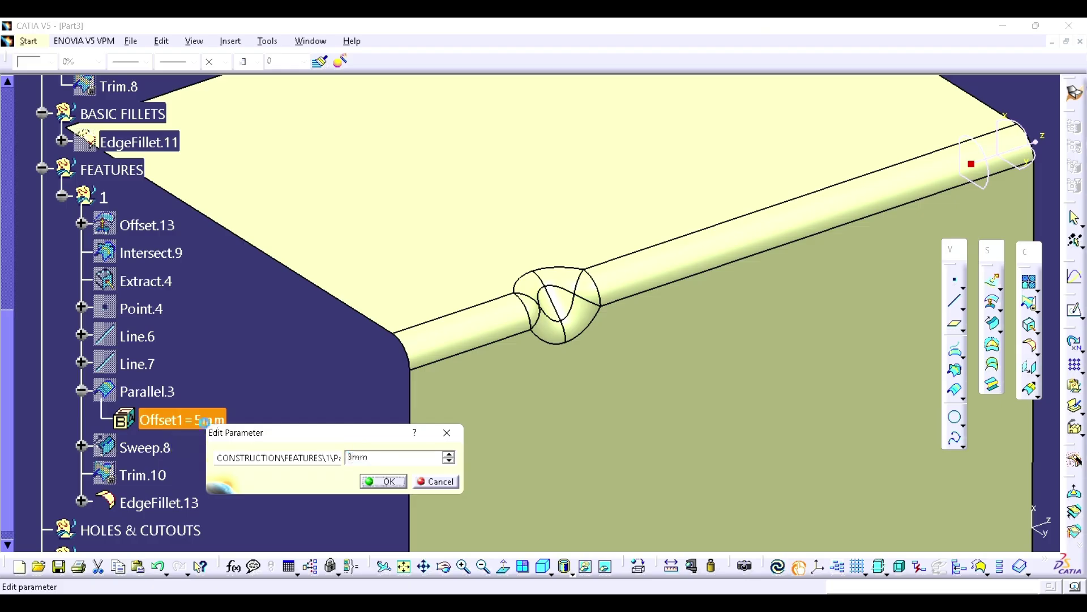
{"action": "key", "text": "Return"}
{"action": "right_click", "coordinate": [688, 404]}
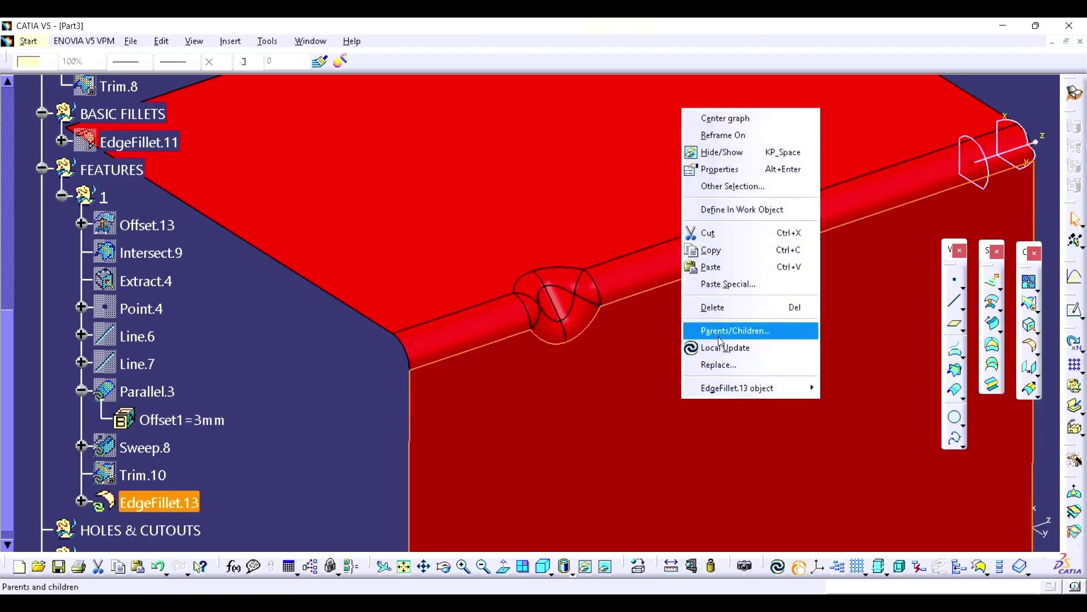
{"action": "left_click", "coordinate": [715, 347]}
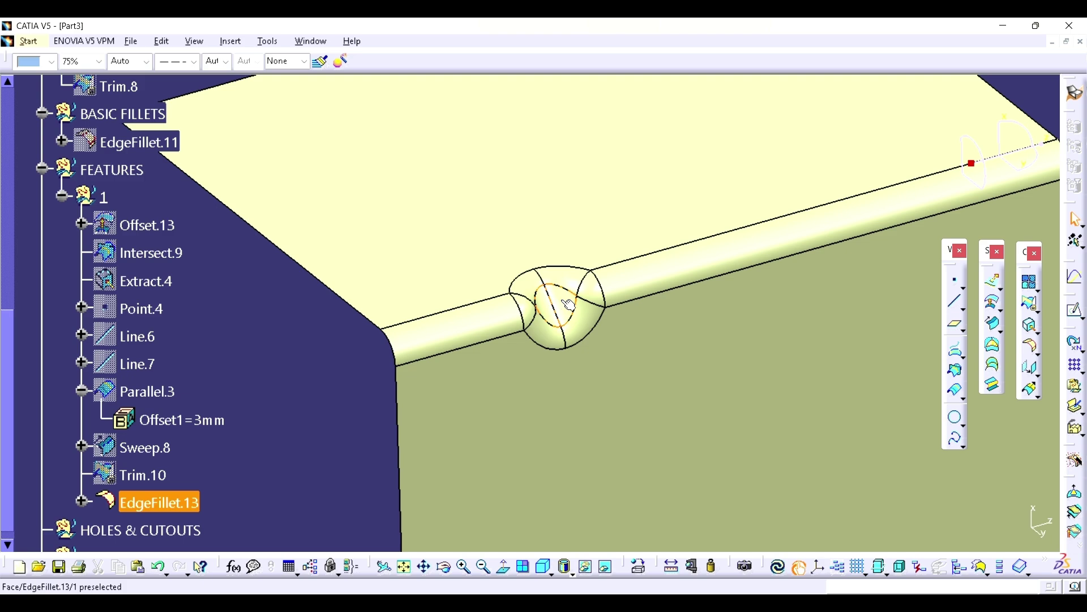
- Set the angle of Line.7 to 30deg, update the part and inspect the reshaped corner feature
{"action": "middle_click_drag", "start_coordinate": [570, 305], "coordinate": [742, 301]}
{"action": "left_click", "coordinate": [987, 152]}
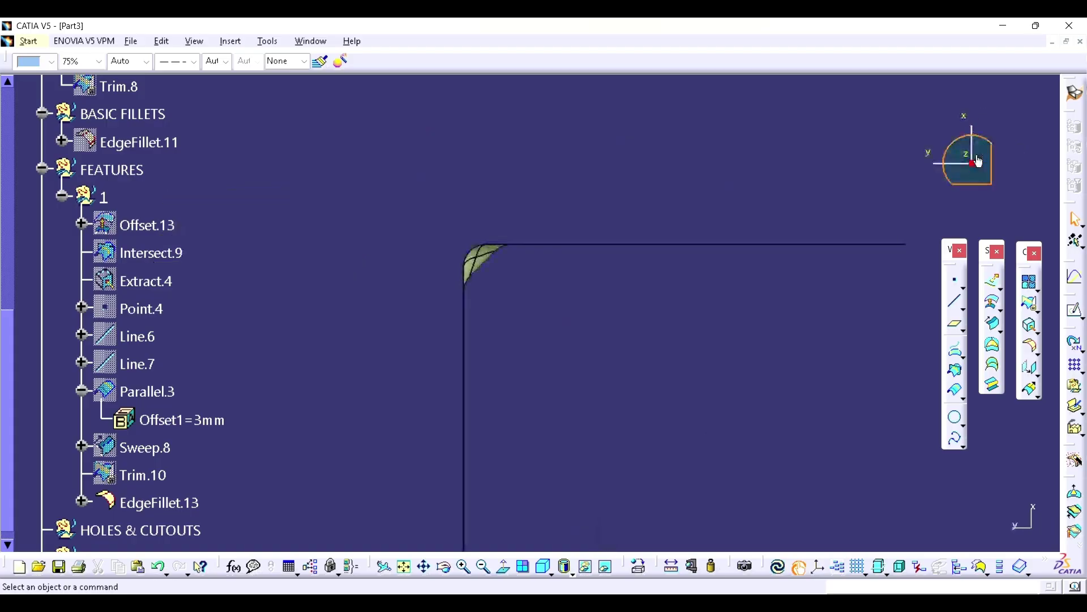
{"action": "middle_click_drag", "start_coordinate": [503, 317], "coordinate": [558, 274]}
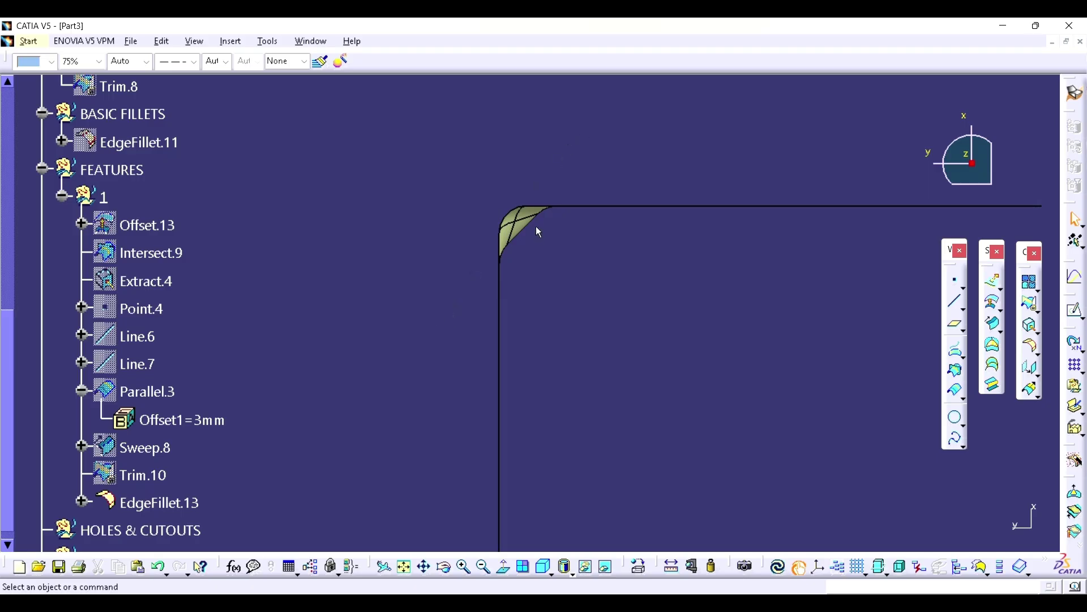
{"action": "left_click", "coordinate": [82, 363]}
{"action": "scroll", "coordinate": [236, 389], "scroll_direction": "down", "scroll_amount": 3}
{"action": "left_click", "coordinate": [199, 351]}
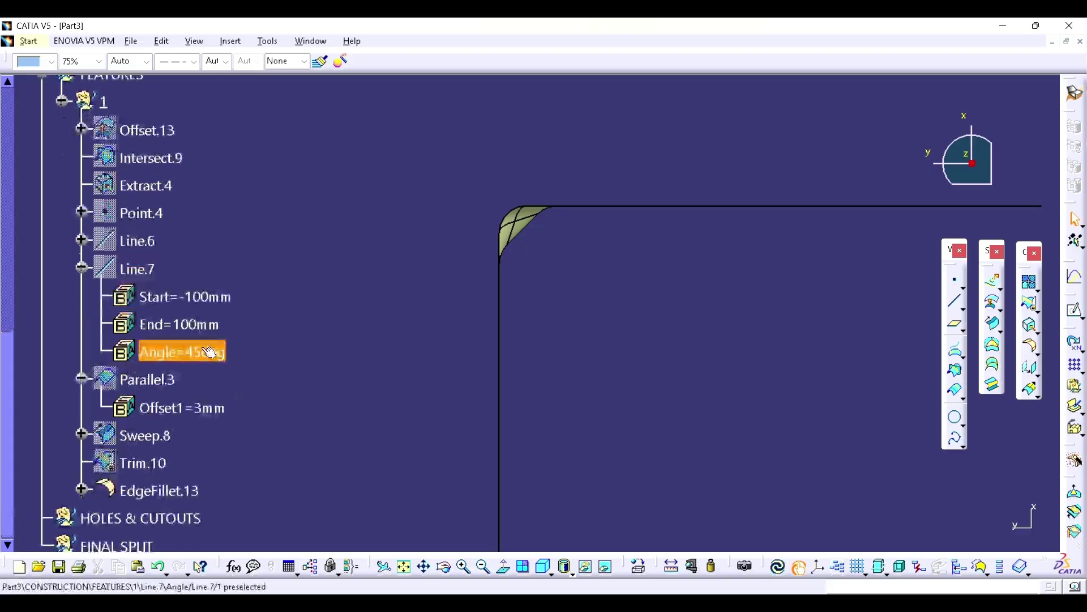
{"action": "double_click", "coordinate": [199, 352]}
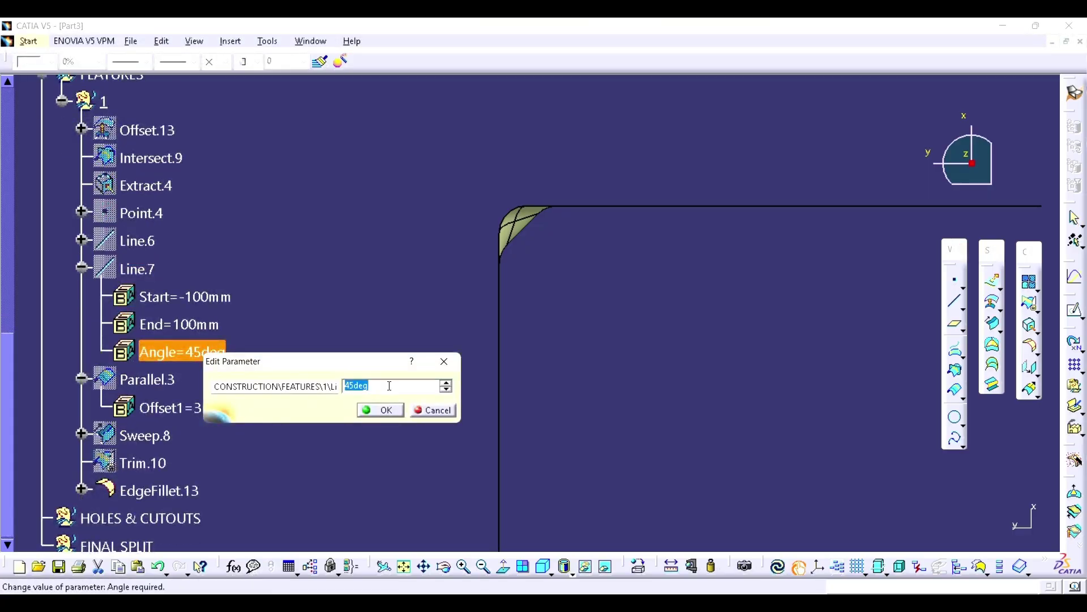
{"action": "type", "text": "30"}
{"action": "key", "text": "Return"}
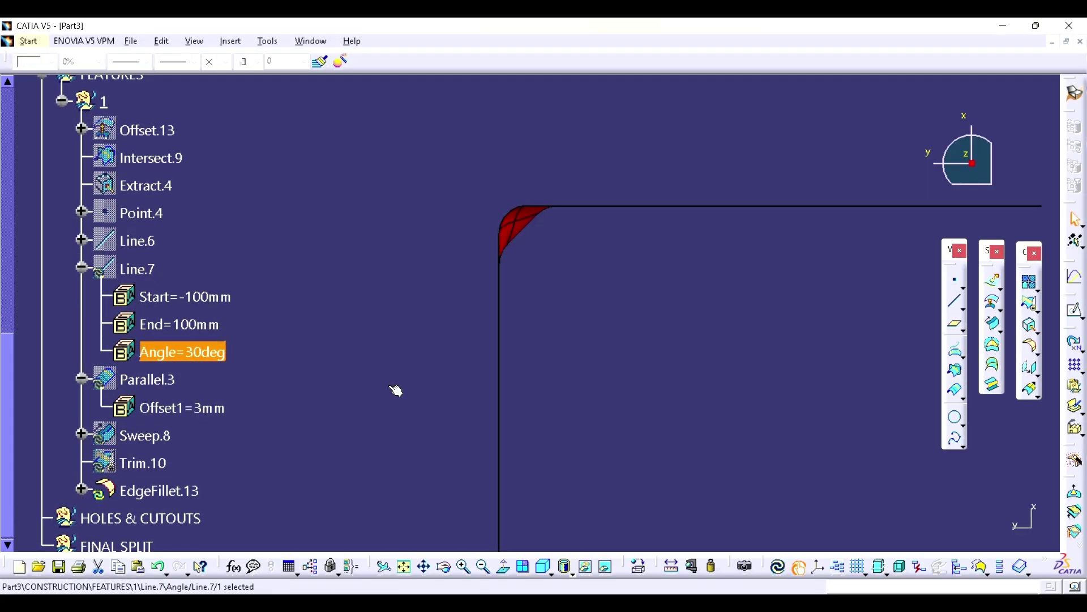
{"action": "left_click", "coordinate": [781, 569]}
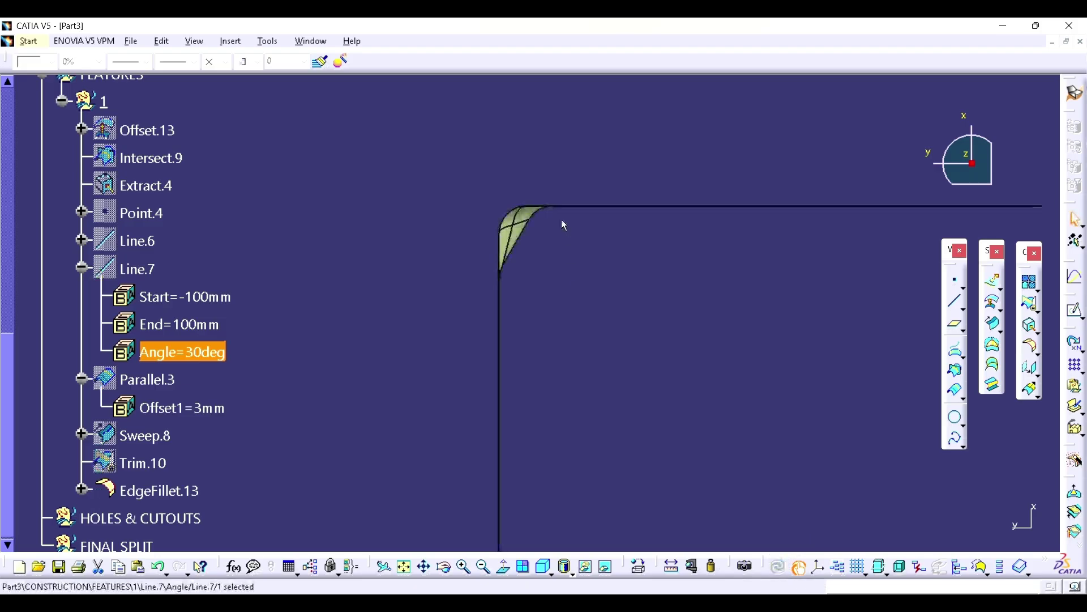
{"action": "mouse_move", "coordinate": [498, 289]}
{"action": "middle_mouse_down"}
{"action": "mouse_move", "coordinate": [492, 317]}
{"action": "mouse_move", "coordinate": [474, 333]}
{"action": "mouse_move", "coordinate": [722, 380]}
{"action": "mouse_move", "coordinate": [644, 301]}
{"action": "middle_mouse_up"}
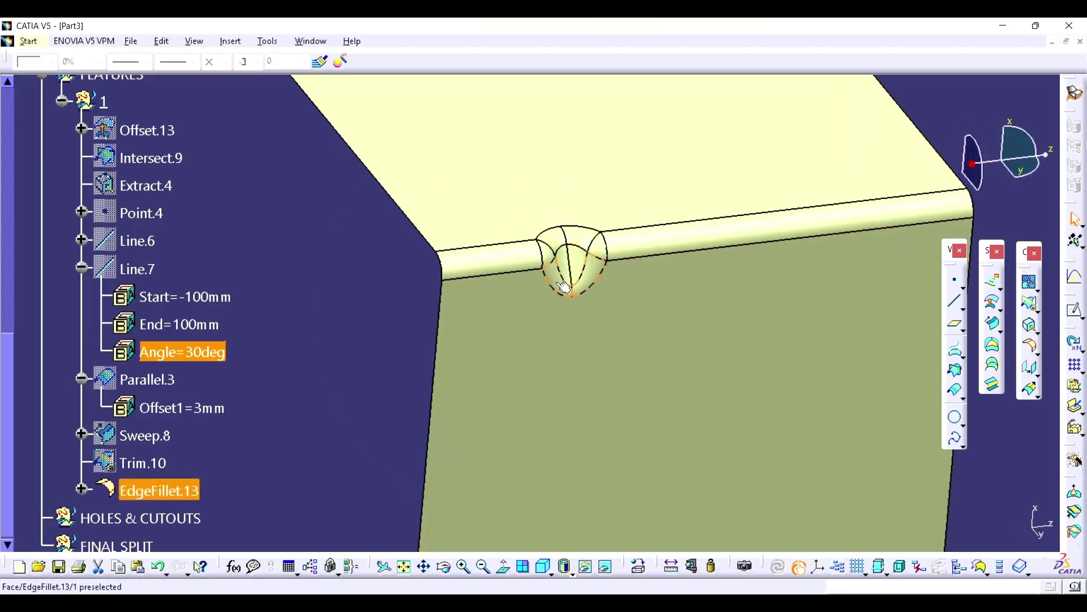
{"action": "middle_click_drag", "start_coordinate": [586, 272], "coordinate": [586, 306], "text": "ctrl"}
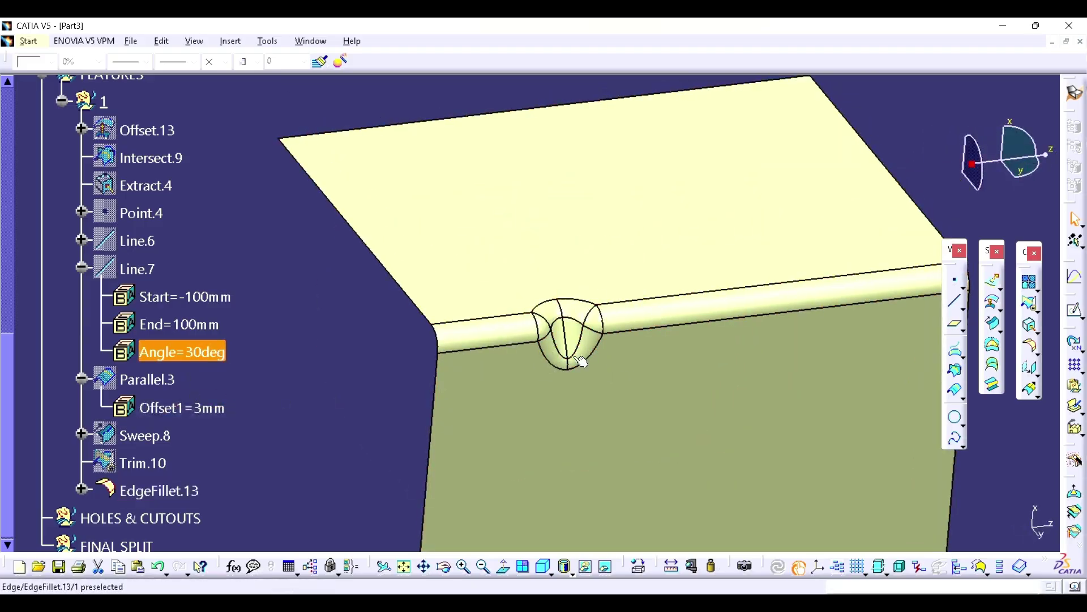
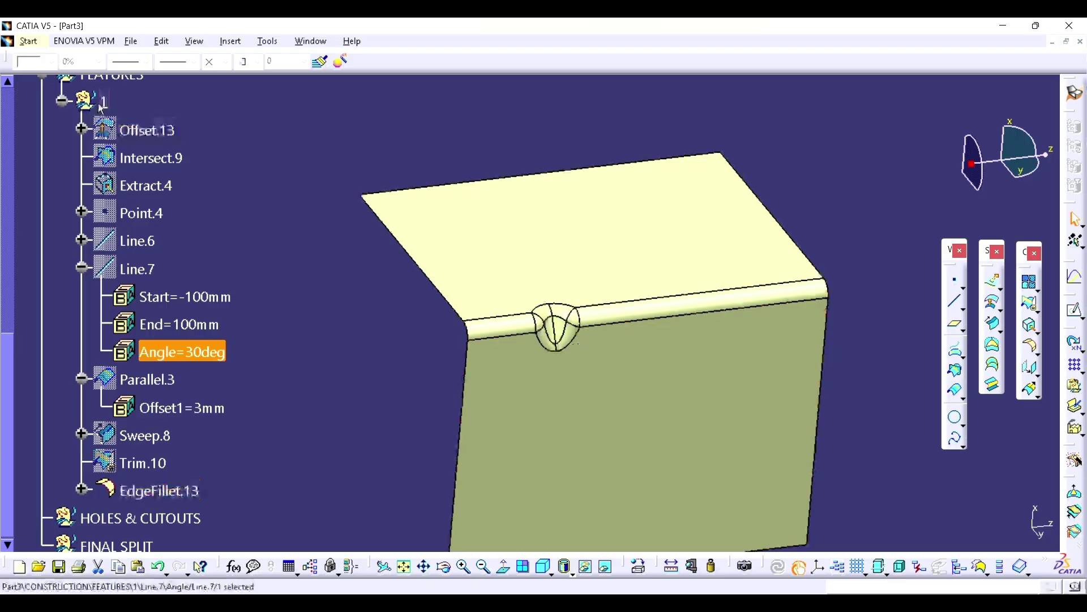
- Copy geometrical set 1 and paste the duplicate into the FEATURES set
{"action": "right_click", "coordinate": [112, 104]}
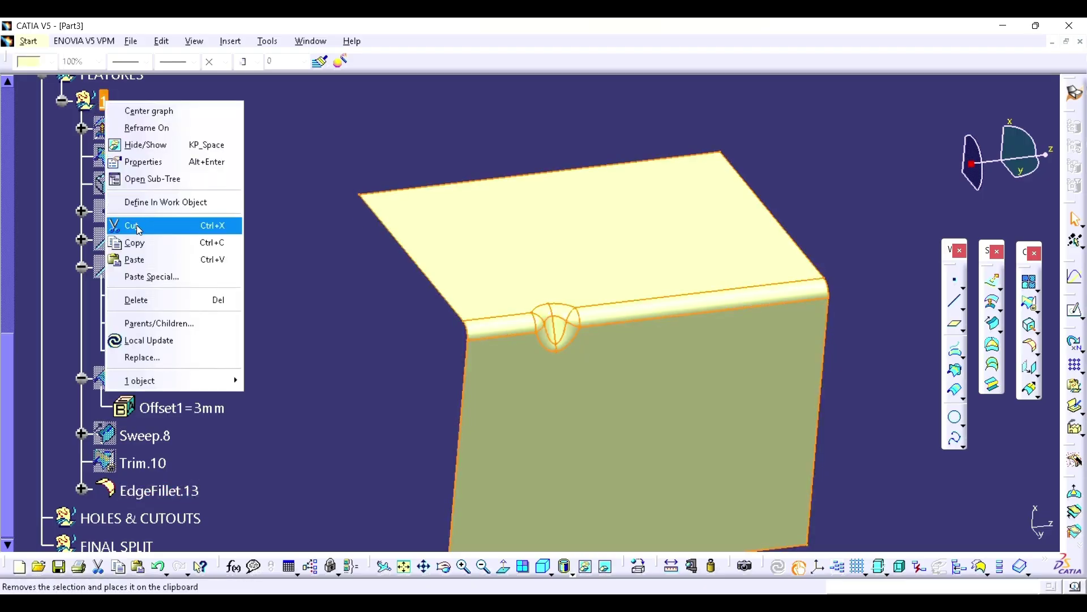
{"action": "left_click", "coordinate": [123, 97]}
{"action": "right_click", "coordinate": [118, 76]}
{"action": "left_click", "coordinate": [162, 231]}
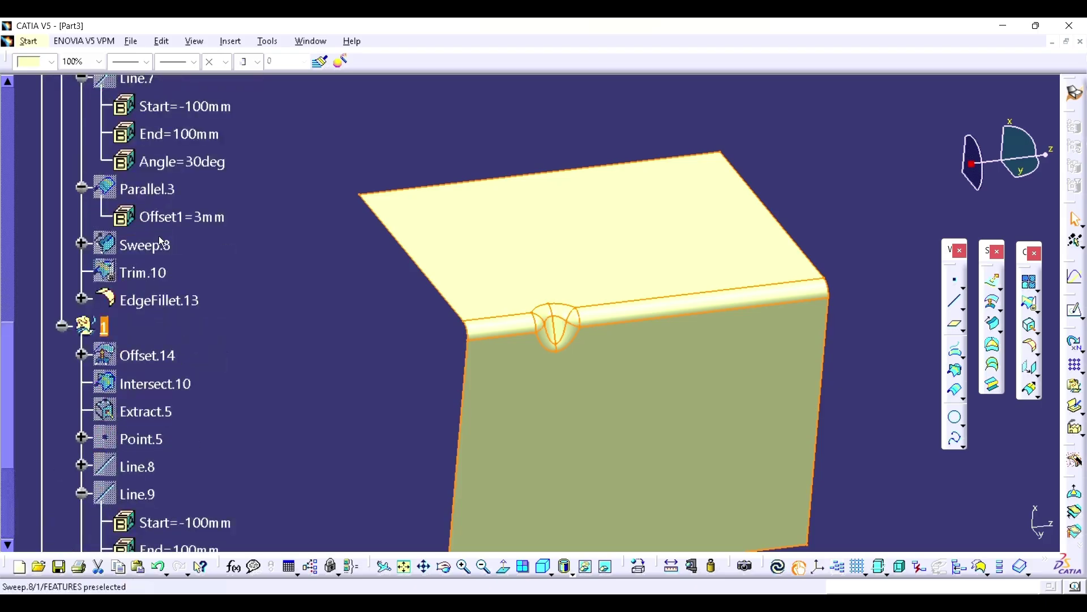
- Rename the duplicated geometrical set under FEATURES as 2
{"action": "right_click", "coordinate": [108, 334]}
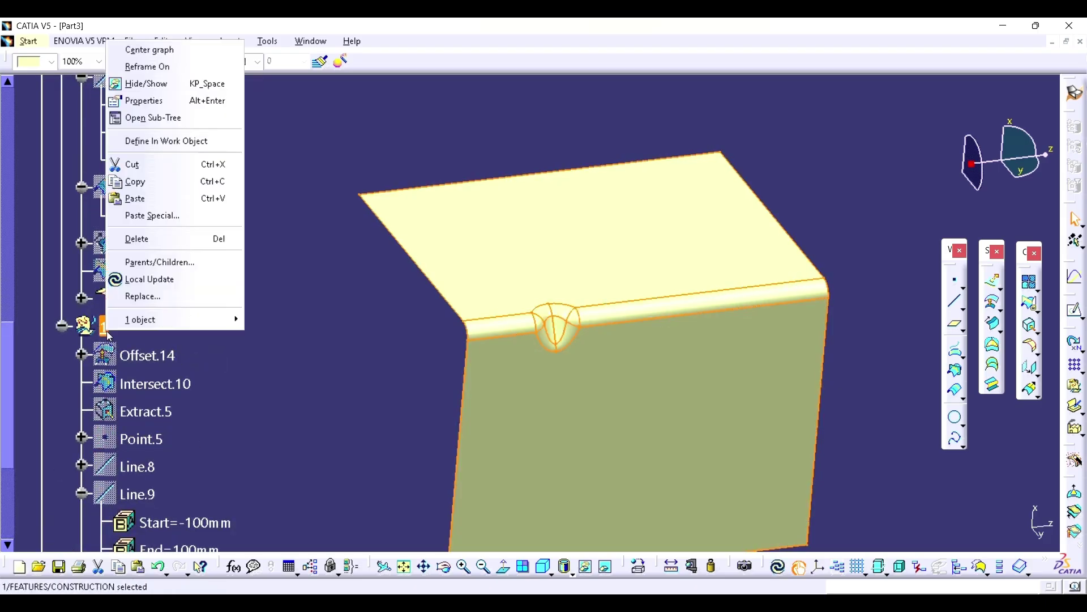
{"action": "left_click", "coordinate": [148, 101]}
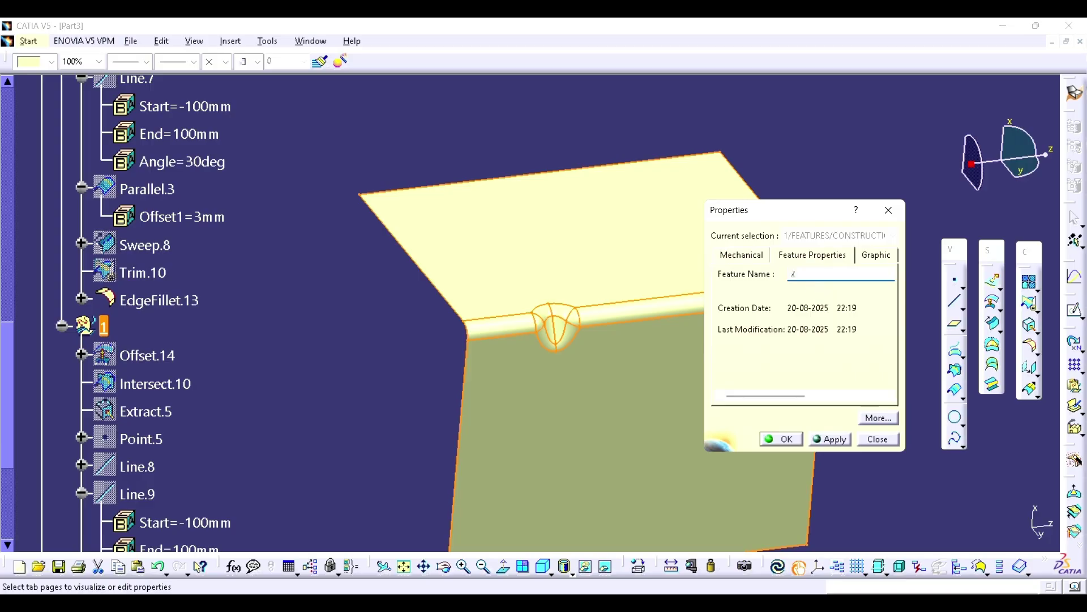
{"action": "type", "text": "2"}
{"action": "key", "text": "Return"}
- Reverse the direction of the Offset.14 surface in set 2 and update the part
{"action": "scroll", "coordinate": [161, 271], "scroll_direction": "down", "scroll_amount": 3}
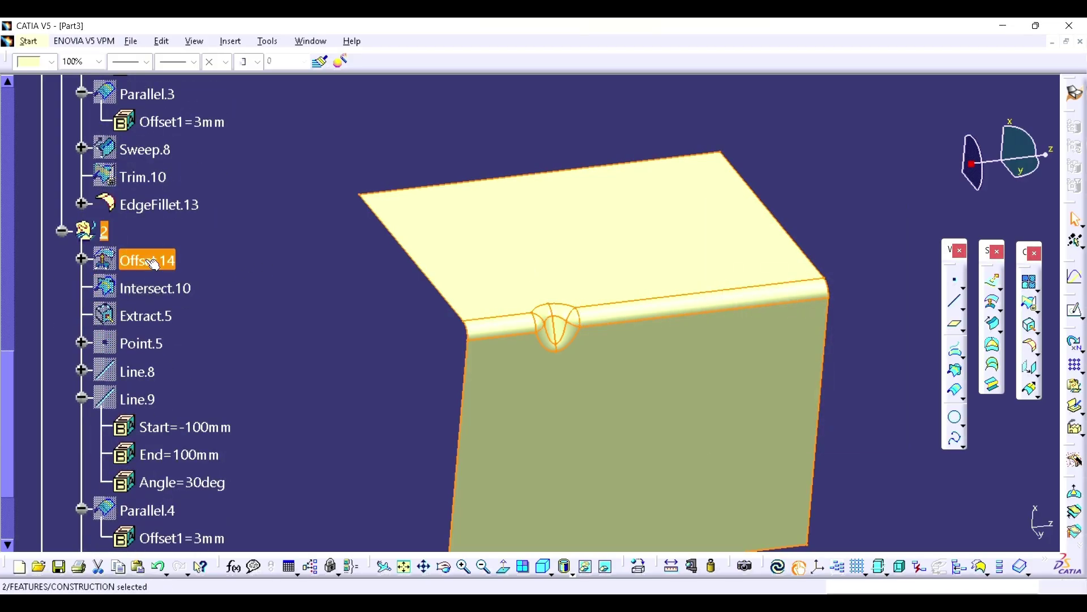
{"action": "double_click", "coordinate": [152, 264]}
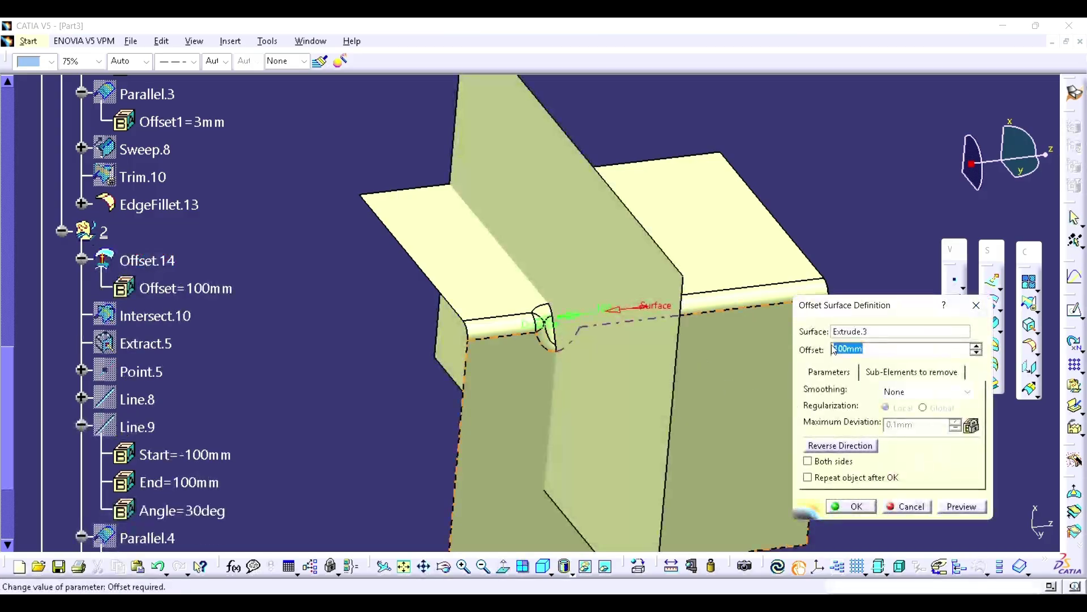
{"action": "left_click", "coordinate": [838, 447]}
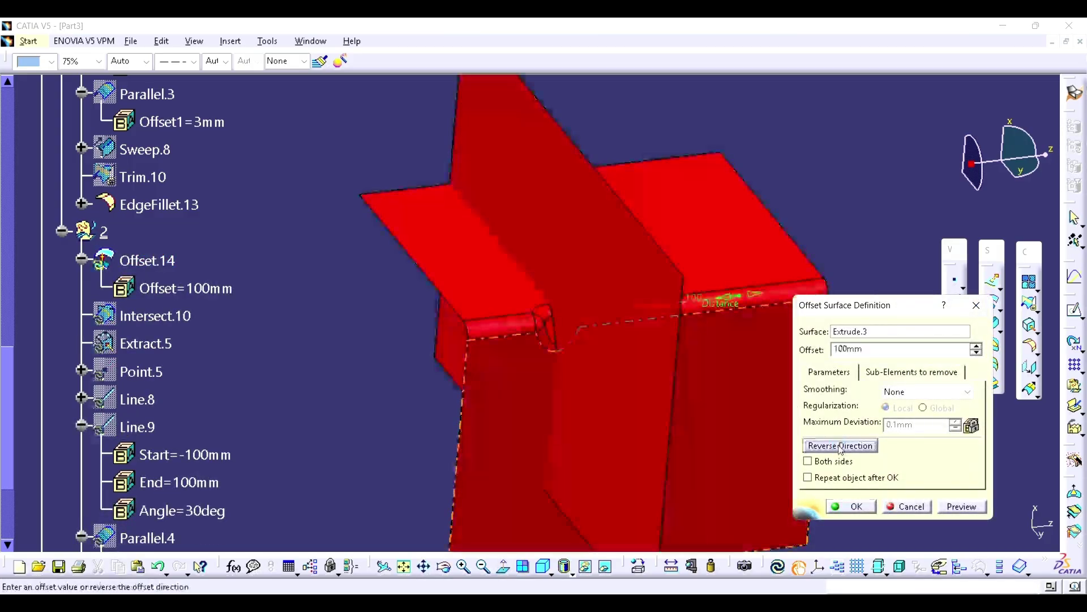
{"action": "left_click", "coordinate": [873, 509]}
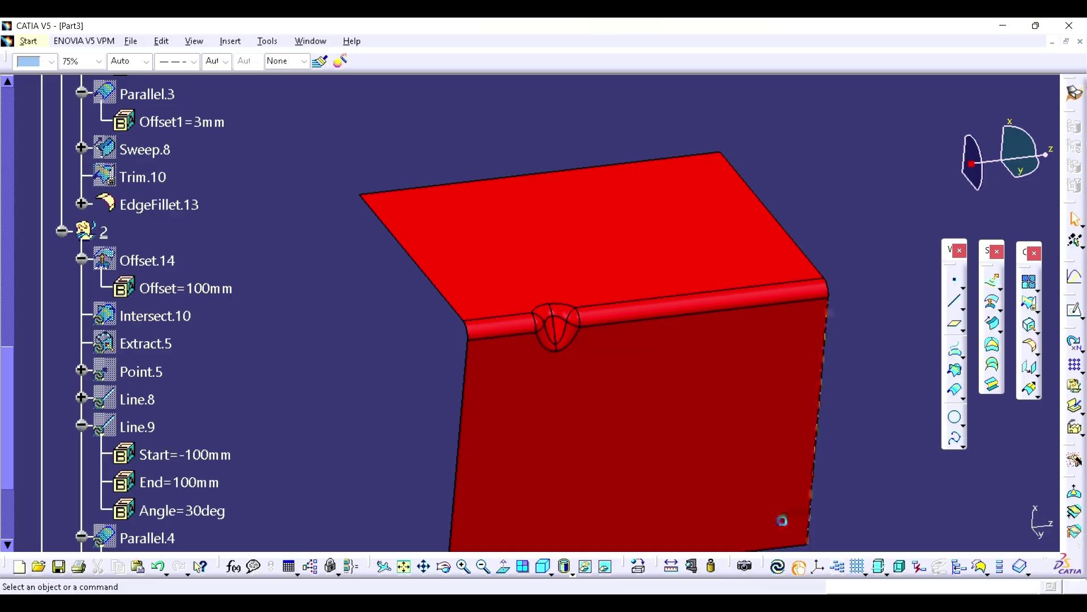
{"action": "left_click", "coordinate": [779, 568]}
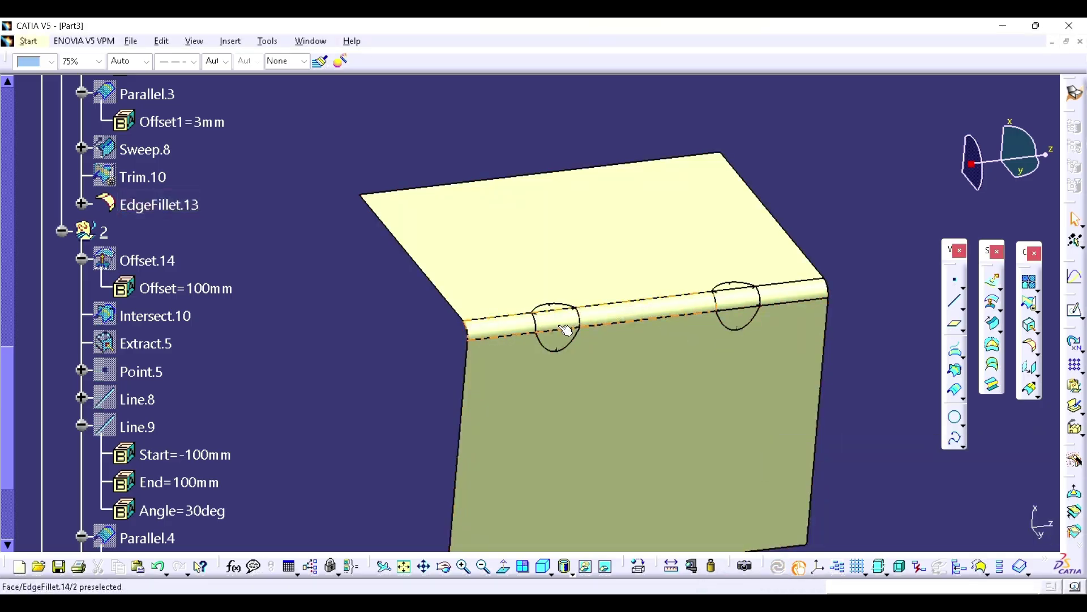
- Delete the Trim.11 and EdgeFillet.14 features from set 2
{"action": "scroll", "coordinate": [140, 396], "scroll_direction": "down", "scroll_amount": 2}
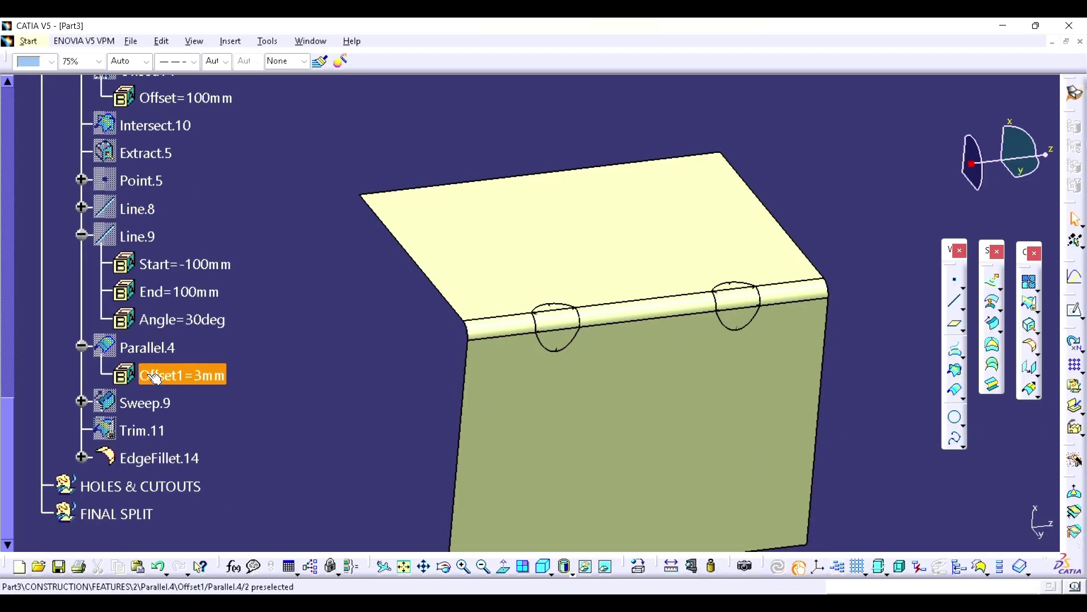
{"action": "right_click", "coordinate": [149, 432]}
{"action": "left_click", "coordinate": [175, 330]}
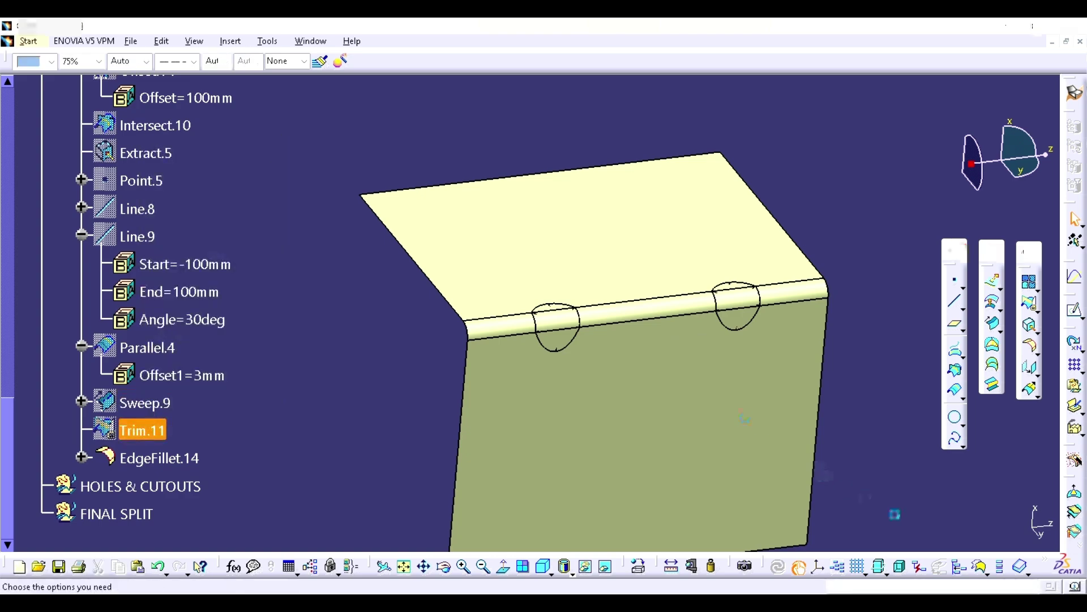
{"action": "left_click", "coordinate": [969, 528]}
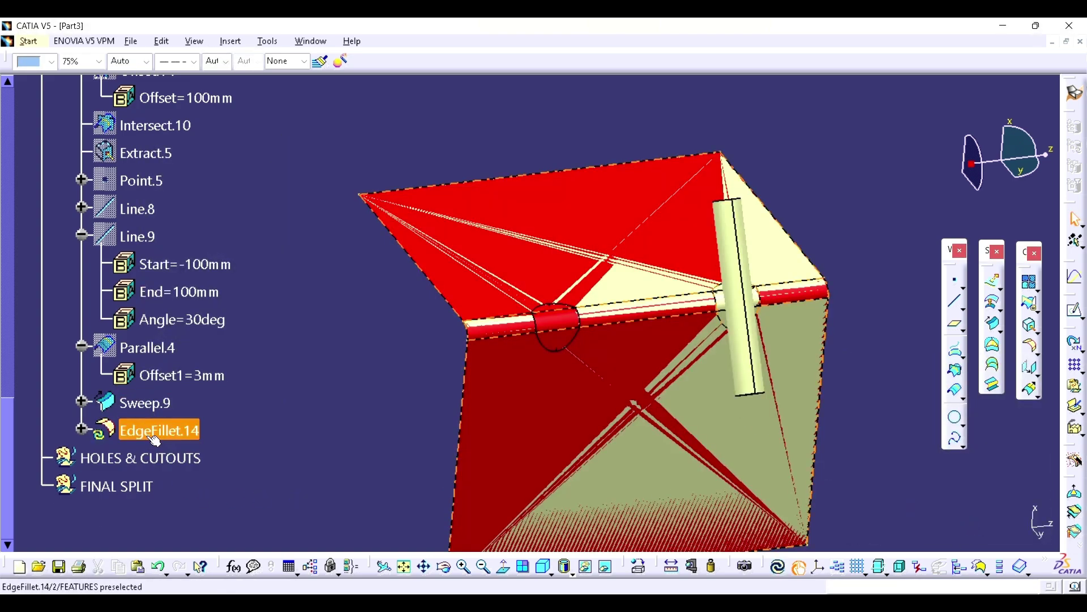
{"action": "right_click", "coordinate": [154, 440]}
{"action": "left_click", "coordinate": [175, 337]}
{"action": "left_click", "coordinate": [990, 525]}
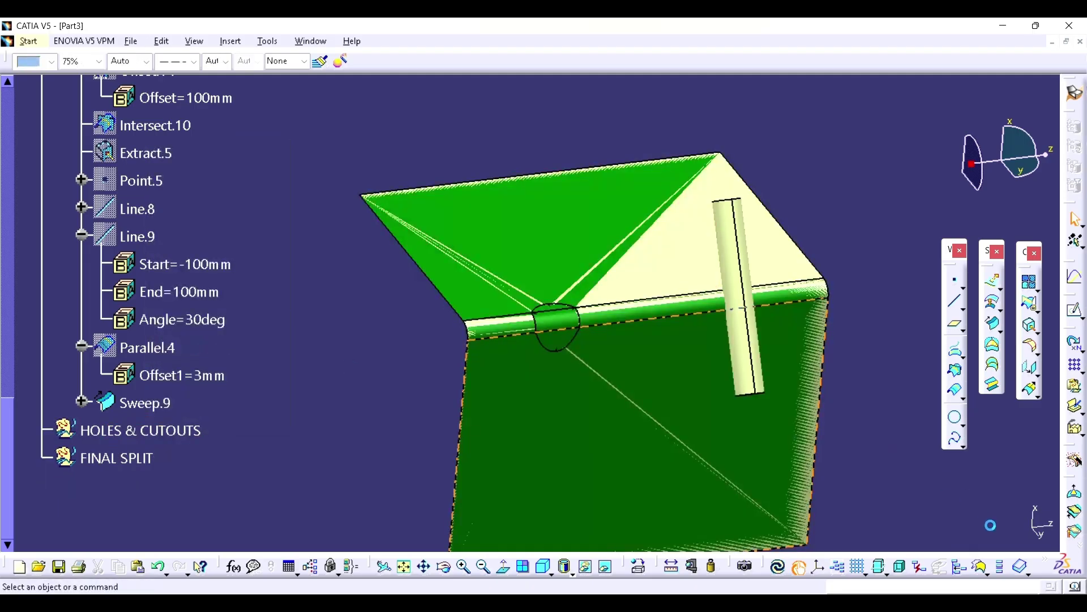
- Hide the EdgeFillet.11 surface in the BASIC FILLETS set
{"action": "scroll", "coordinate": [272, 359], "scroll_direction": "up", "scroll_amount": 5}
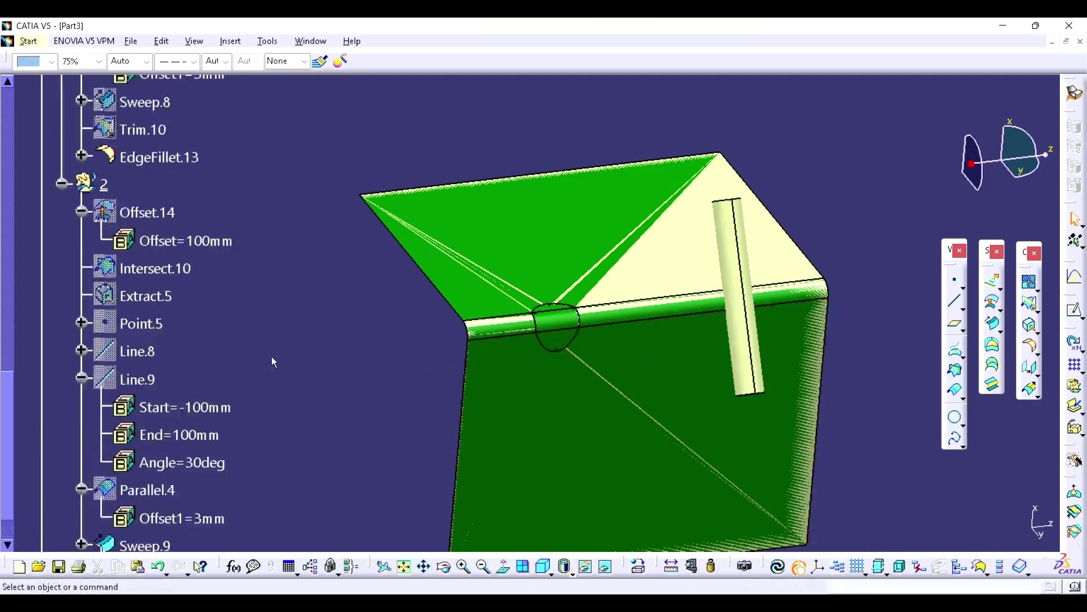
{"action": "scroll", "coordinate": [156, 170], "scroll_direction": "up", "scroll_amount": 14}
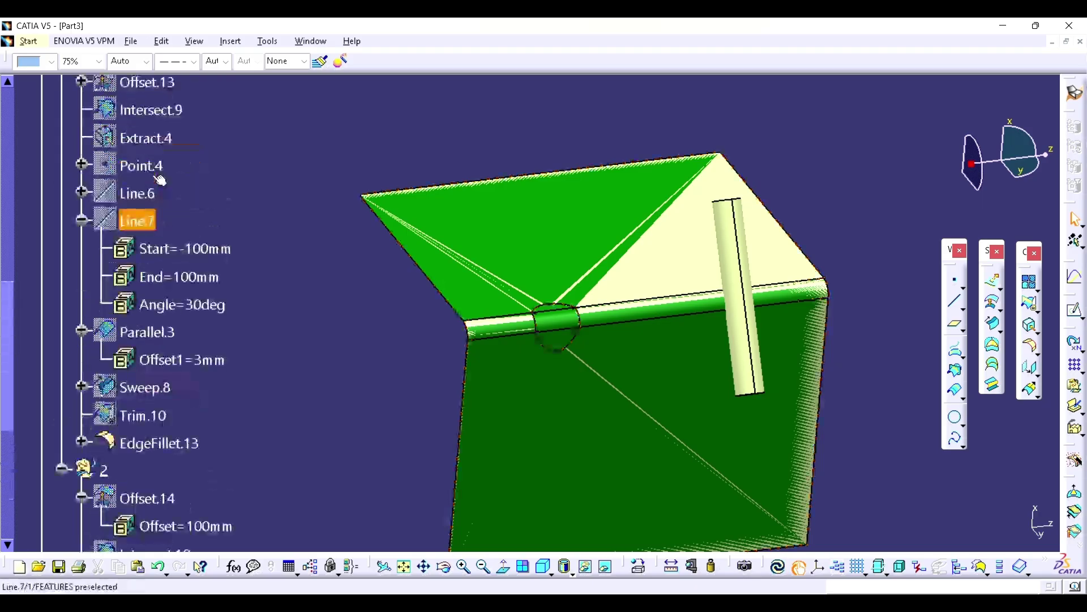
{"action": "scroll", "coordinate": [122, 254], "scroll_direction": "up", "scroll_amount": 5}
{"action": "right_click", "coordinate": [139, 237]}
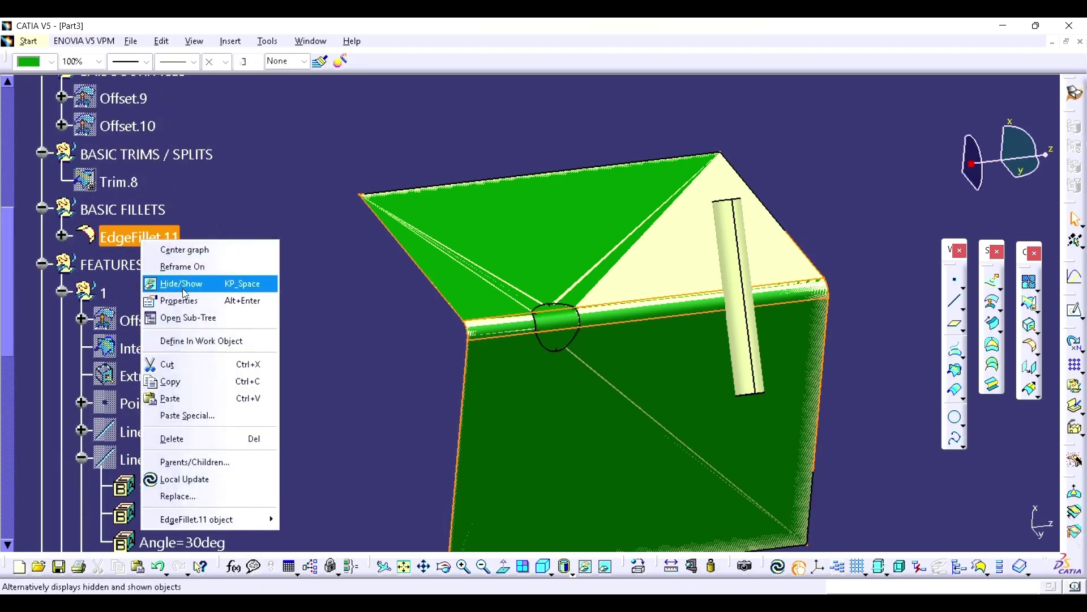
{"action": "left_click", "coordinate": [183, 288]}
- Delete the cylindrical Sweep.9 surface from set 2
{"action": "scroll", "coordinate": [295, 232], "scroll_direction": "down", "scroll_amount": 20}
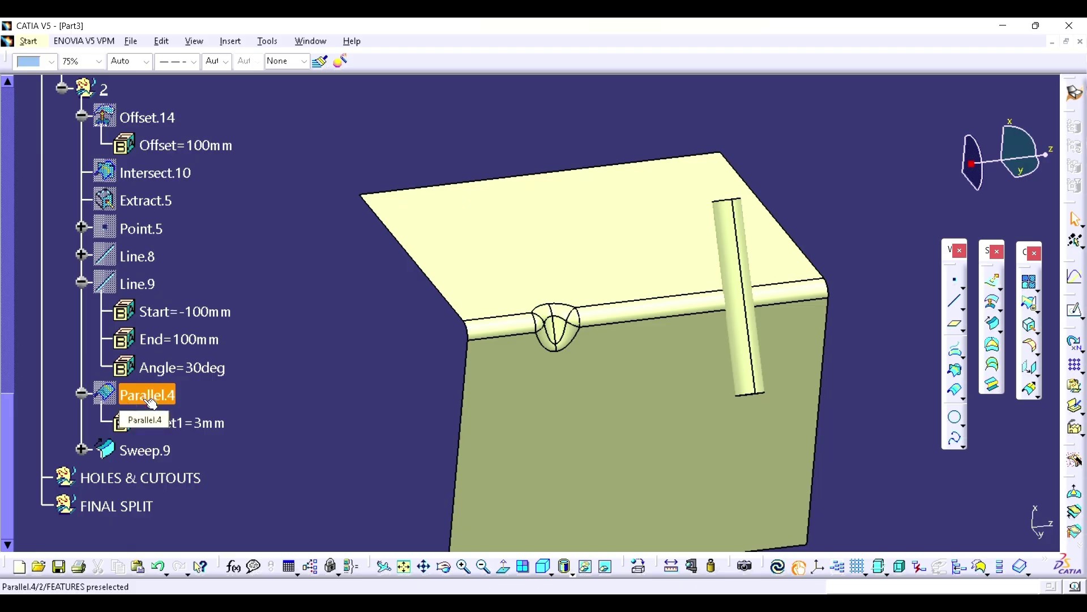
{"action": "right_click", "coordinate": [152, 452]}
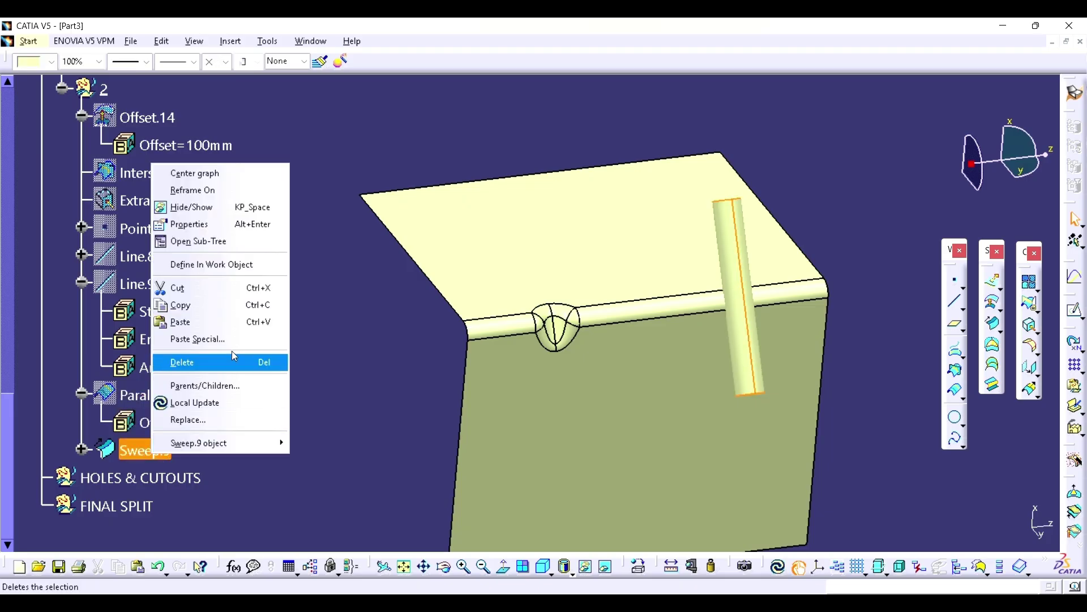
{"action": "left_click", "coordinate": [190, 367]}
{"action": "left_click", "coordinate": [968, 530]}
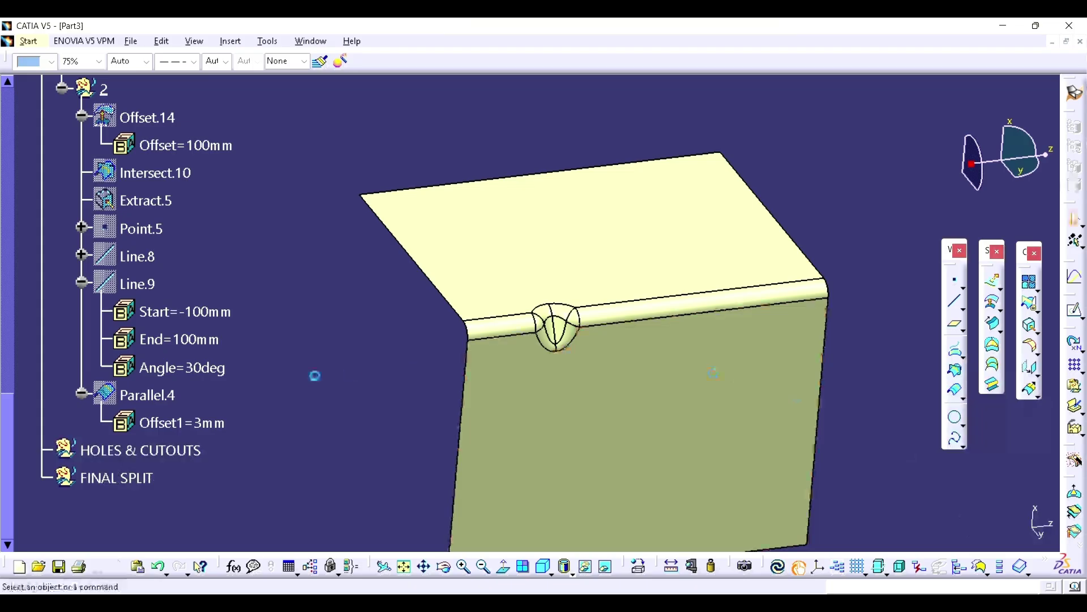
- Show Parallel.4 in set 2 and examine its position against the bracket corner in a side view
{"action": "right_click", "coordinate": [148, 395]}
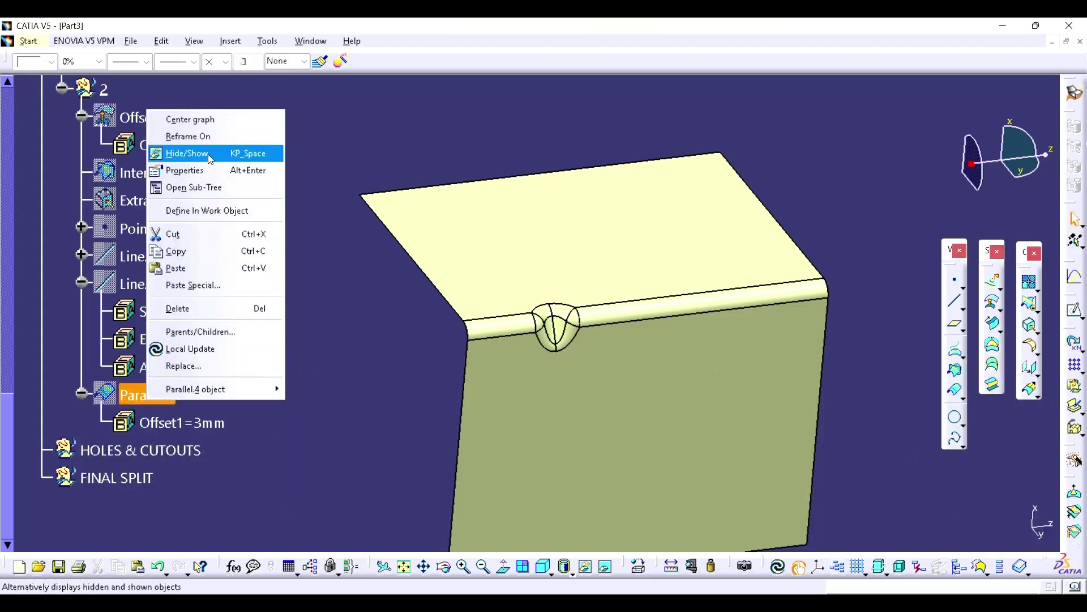
{"action": "left_click", "coordinate": [210, 159]}
{"action": "middle_click_drag", "start_coordinate": [466, 376], "coordinate": [566, 317]}
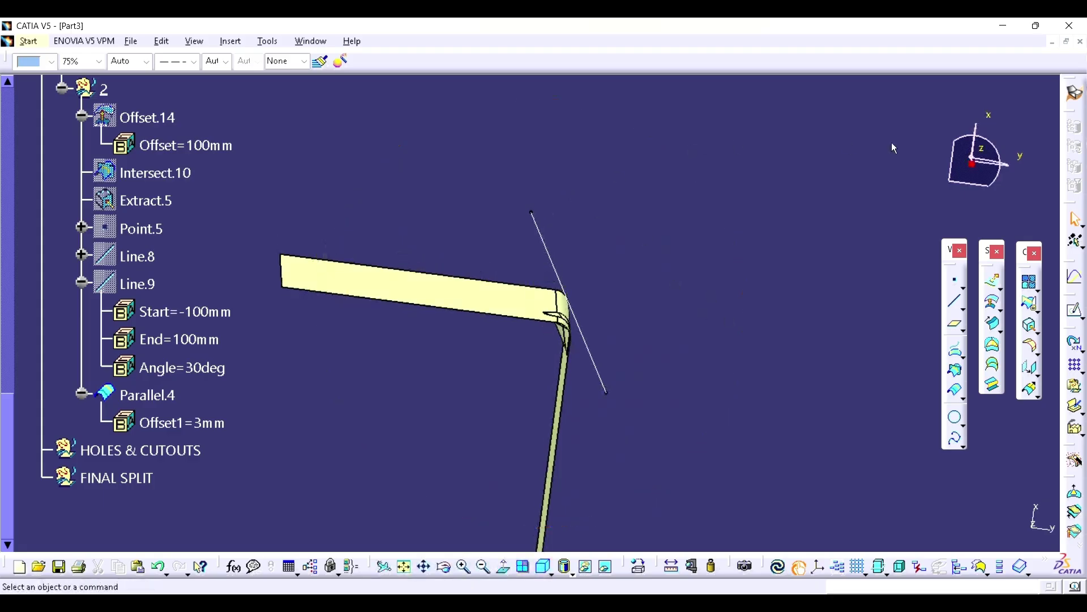
{"action": "left_click", "coordinate": [983, 156]}
{"action": "middle_click_drag", "start_coordinate": [636, 272], "coordinate": [660, 222]}
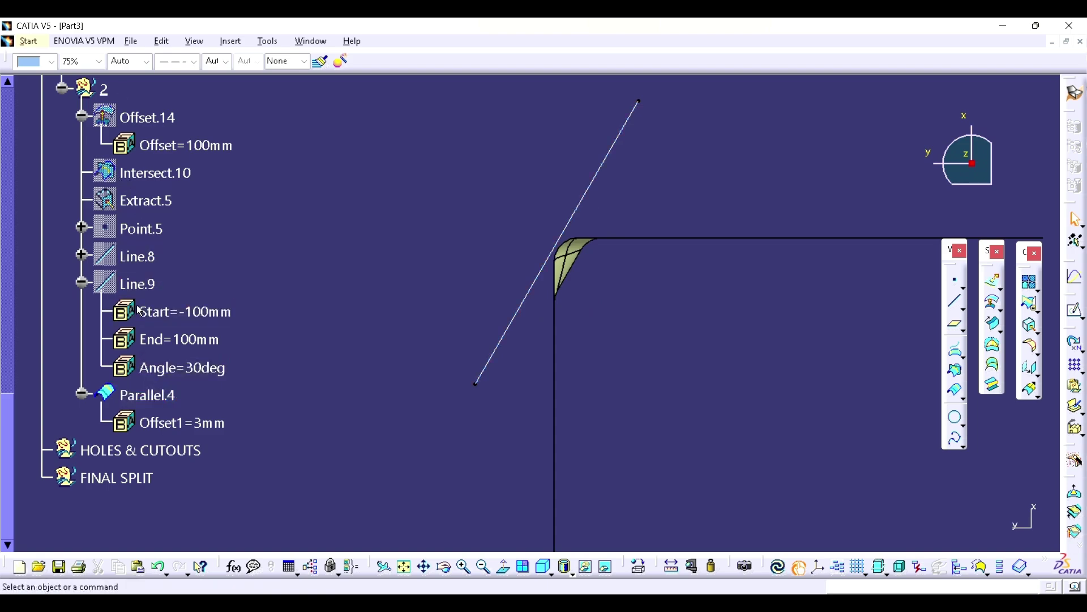
{"action": "middle_click_drag", "start_coordinate": [369, 247], "coordinate": [636, 359]}
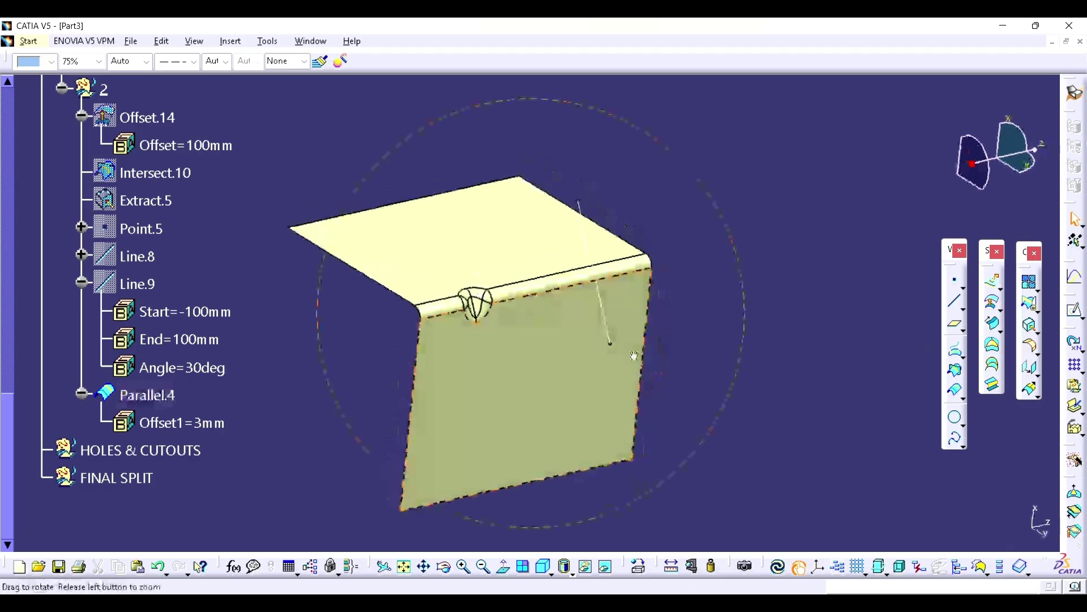
- Show the Offset.14 surface in set 2
{"action": "right_click", "coordinate": [148, 122]}
{"action": "left_click", "coordinate": [178, 165]}
{"action": "middle_click_drag", "start_coordinate": [415, 223], "coordinate": [612, 194]}
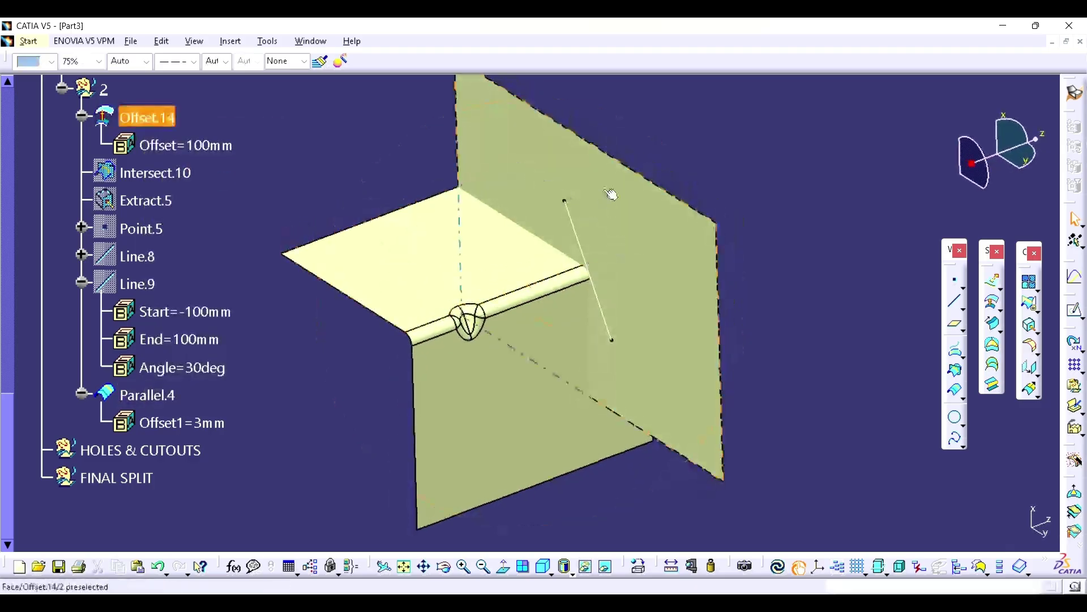
- Show Intersect.10 and Extract.5 to examine the section geometry on the offset surface, hiding Intersect.10 again
{"action": "right_click", "coordinate": [170, 172]}
{"action": "left_click", "coordinate": [210, 218]}
{"action": "middle_click_drag", "start_coordinate": [221, 218], "coordinate": [238, 207]}
{"action": "right_click", "coordinate": [164, 204]}
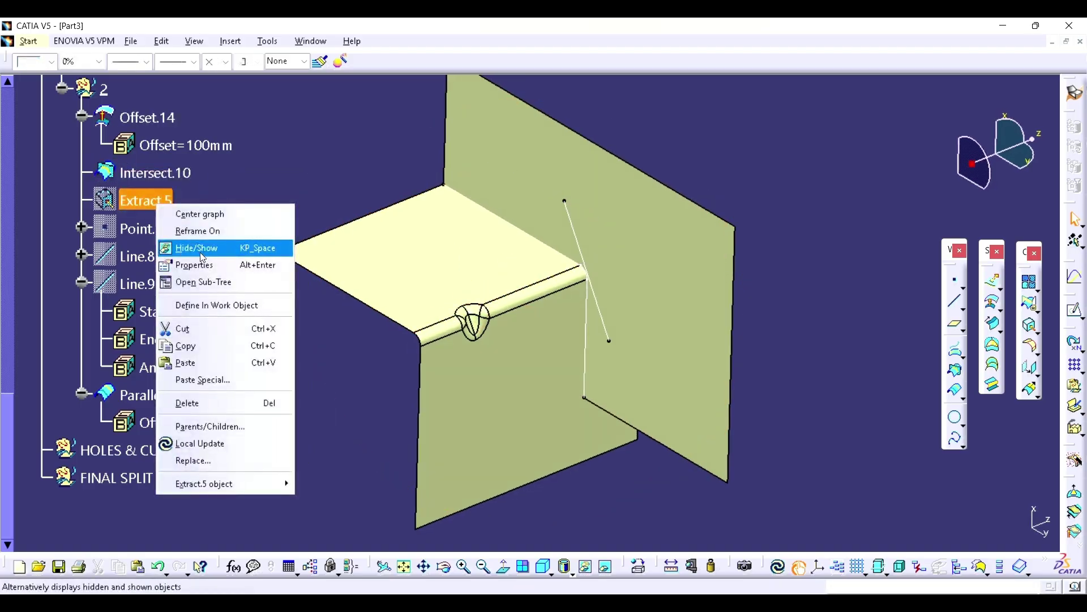
{"action": "left_click", "coordinate": [212, 253]}
{"action": "right_click", "coordinate": [156, 172]}
{"action": "left_click", "coordinate": [197, 214]}
{"action": "middle_click_drag", "start_coordinate": [524, 292], "coordinate": [615, 268]}
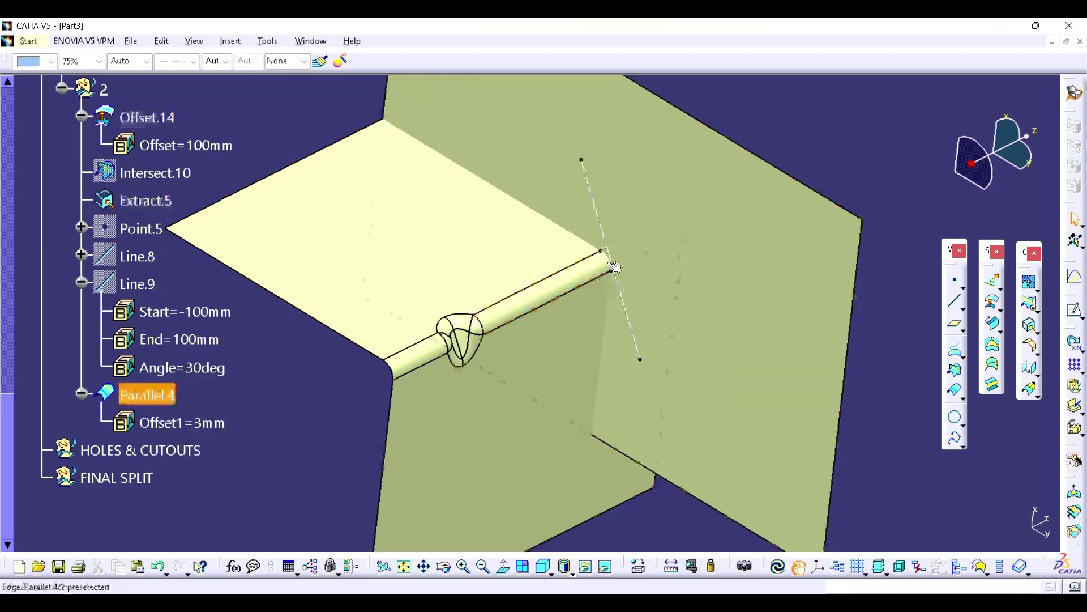
- Show Point.5 on the bracket corner and hide Extract.5
{"action": "right_click", "coordinate": [148, 228]}
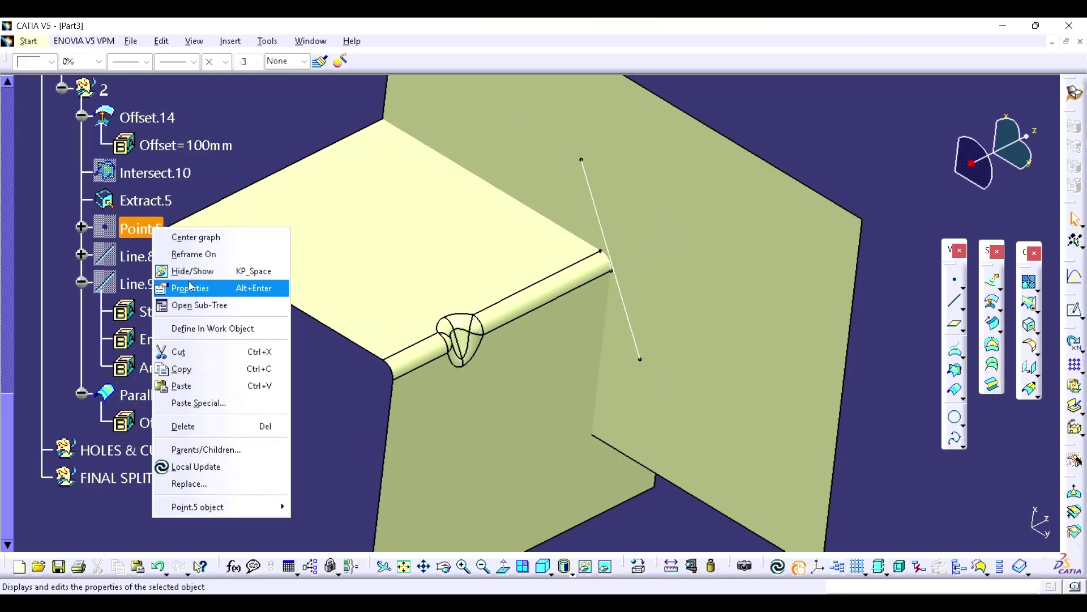
{"action": "left_click", "coordinate": [193, 272]}
{"action": "middle_click_drag", "start_coordinate": [619, 265], "coordinate": [666, 225]}
{"action": "right_click", "coordinate": [139, 201]}
{"action": "left_click", "coordinate": [170, 246]}
- Show Line.8 to examine its direction relative to Parallel.4, and hide it again
{"action": "right_click", "coordinate": [138, 256]}
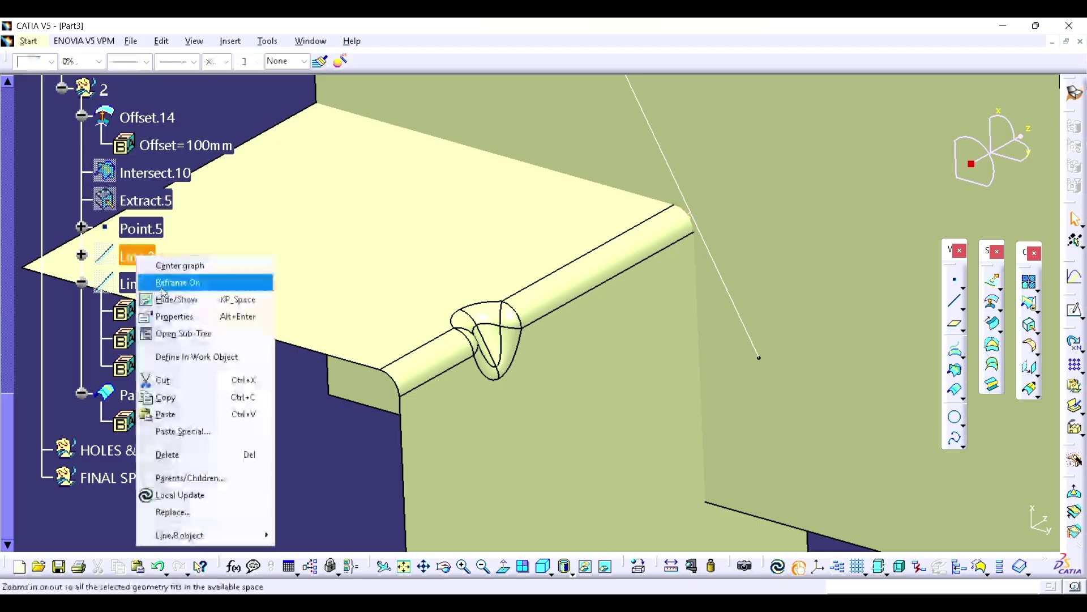
{"action": "left_click", "coordinate": [170, 301]}
{"action": "middle_click_drag", "start_coordinate": [687, 189], "coordinate": [678, 202]}
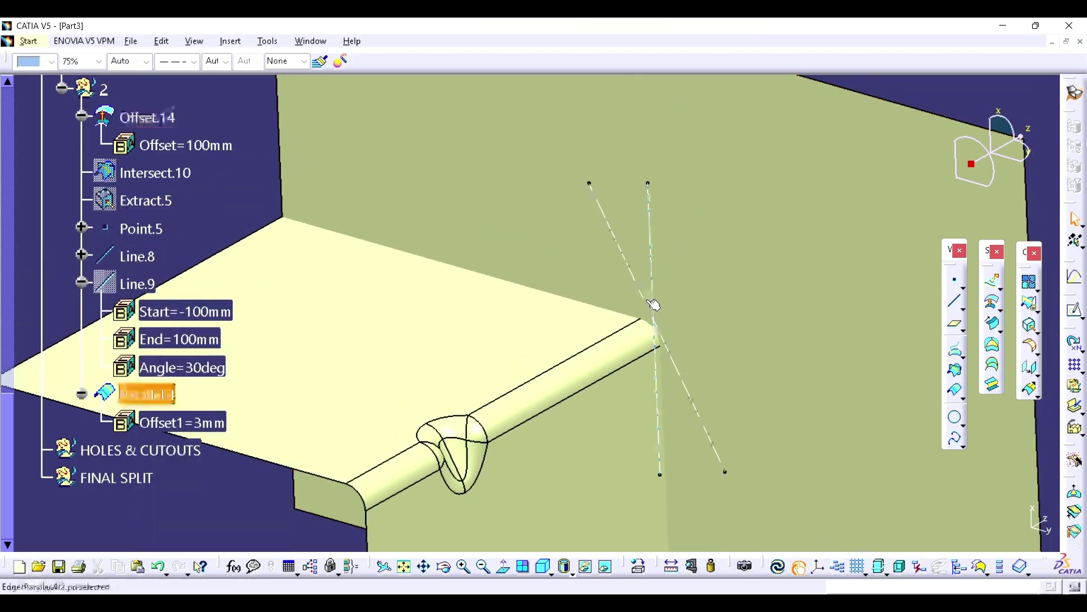
{"action": "right_click", "coordinate": [139, 256]}
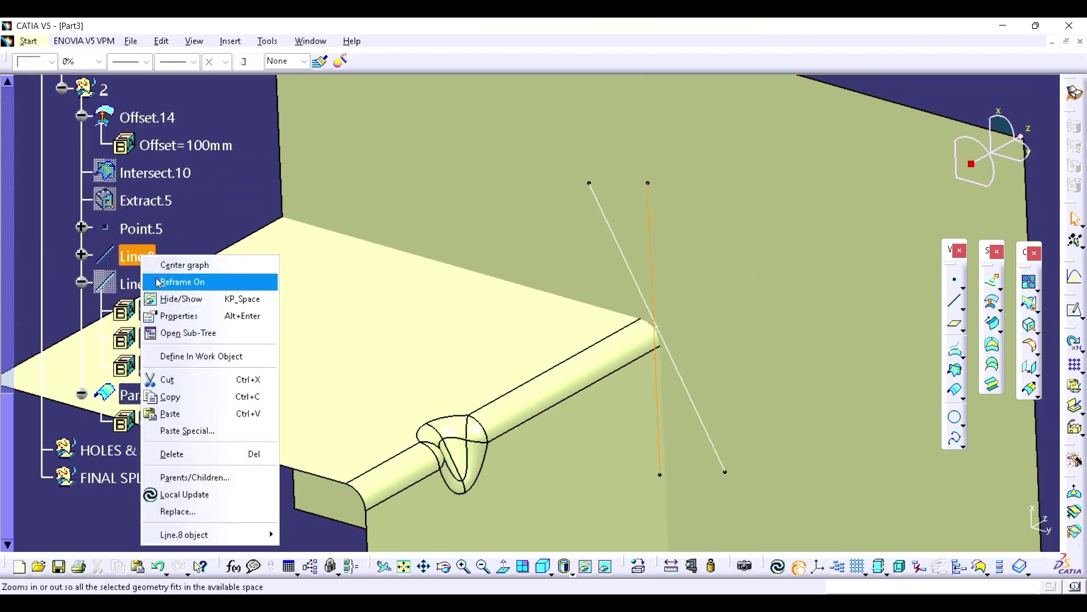
{"action": "left_click", "coordinate": [176, 306]}
- Show the angled Line.9 to compare it with Parallel.4, and hide it again
{"action": "right_click", "coordinate": [136, 283]}
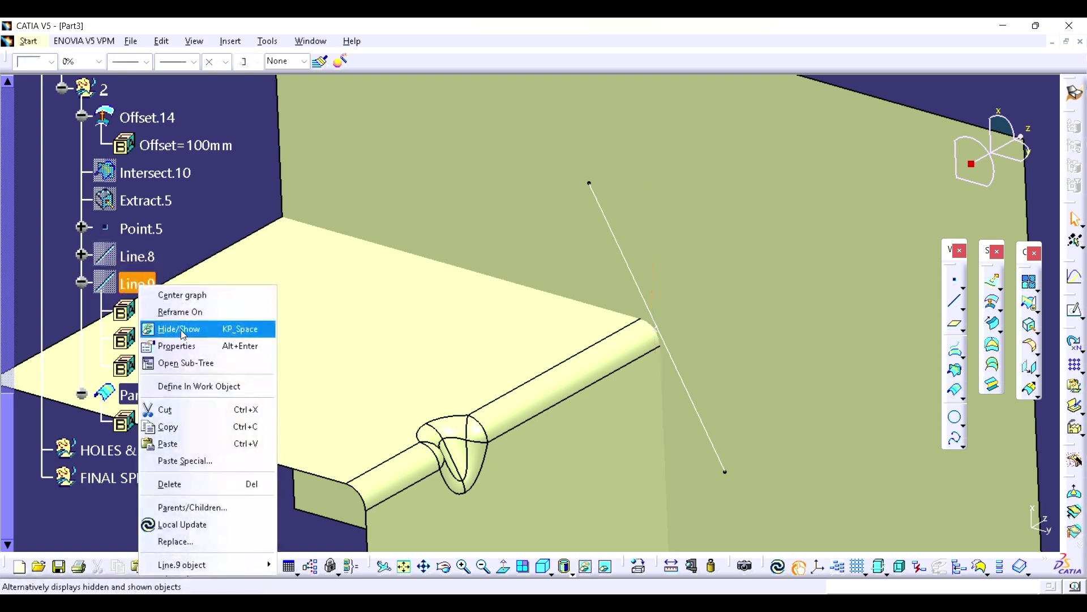
{"action": "left_click", "coordinate": [194, 328]}
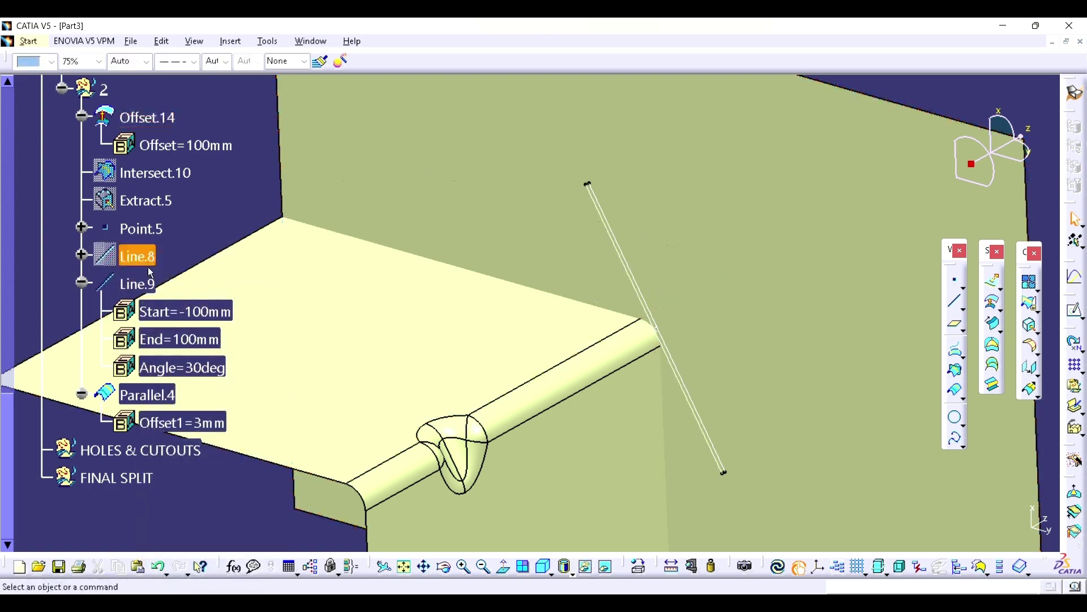
{"action": "right_click", "coordinate": [151, 289]}
{"action": "left_click", "coordinate": [188, 330]}
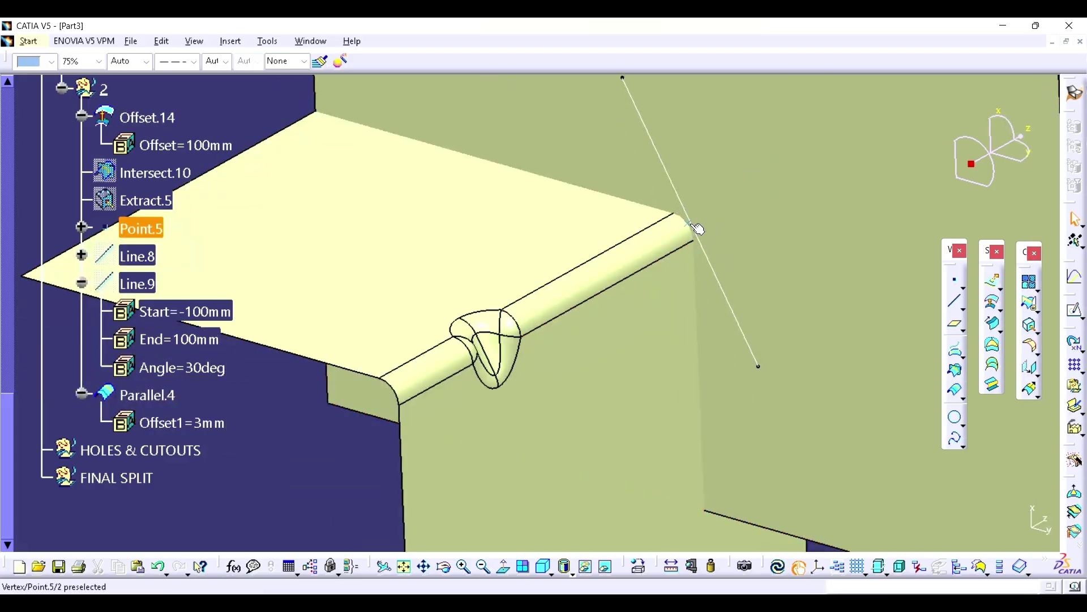
- Hide Point.5 at the bracket's rounded corner
{"action": "right_click", "coordinate": [688, 225]}
{"action": "left_click", "coordinate": [724, 278]}
{"action": "middle_click_drag", "start_coordinate": [519, 236], "coordinate": [529, 238]}
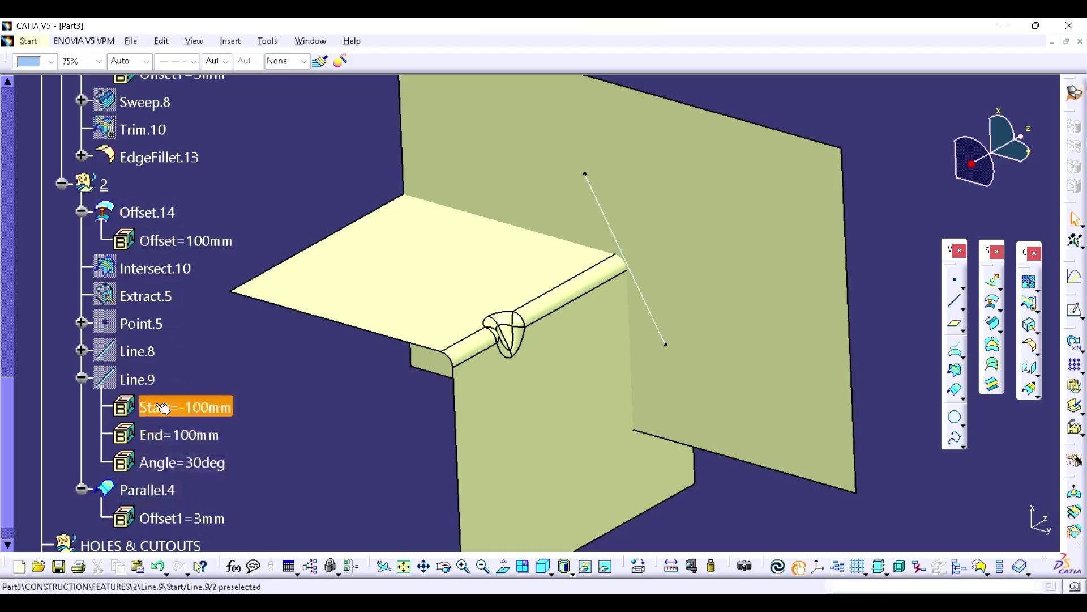
{"action": "middle_click_drag", "start_coordinate": [606, 325], "coordinate": [620, 349]}
{"action": "scroll", "coordinate": [189, 296], "scroll_direction": "up", "scroll_amount": 2}
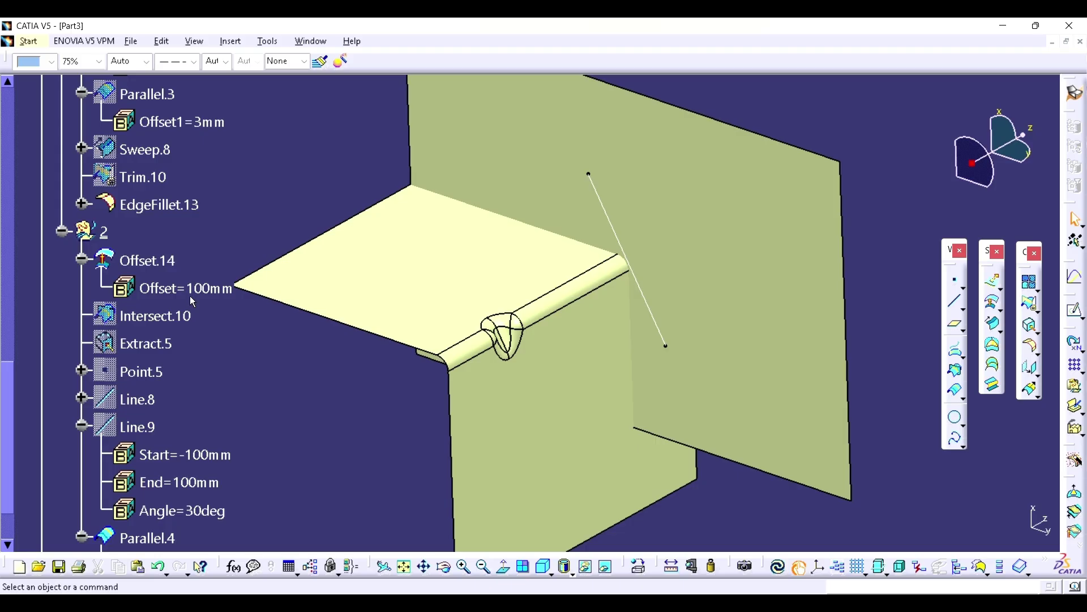
- Examine Parallel.4's position relative to the bracket's rounded corner, looking squarely along the Z axis
{"action": "scroll", "coordinate": [189, 296], "scroll_direction": "up", "scroll_amount": 5}
{"action": "scroll", "coordinate": [189, 295], "scroll_direction": "down", "scroll_amount": 7}
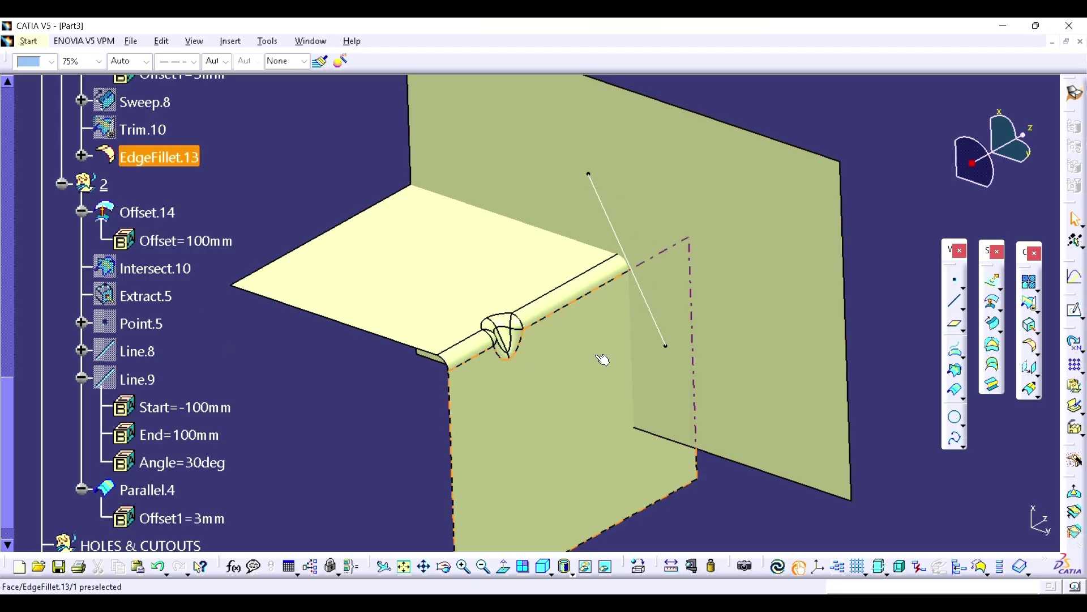
{"action": "left_click", "coordinate": [577, 334]}
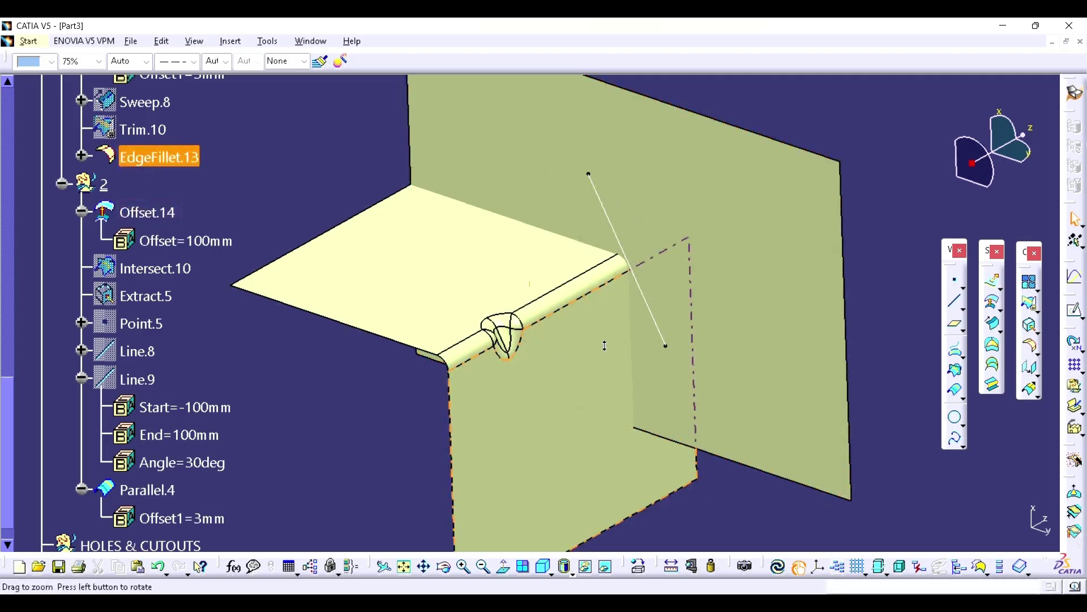
{"action": "middle_click_drag", "start_coordinate": [605, 346], "coordinate": [568, 324]}
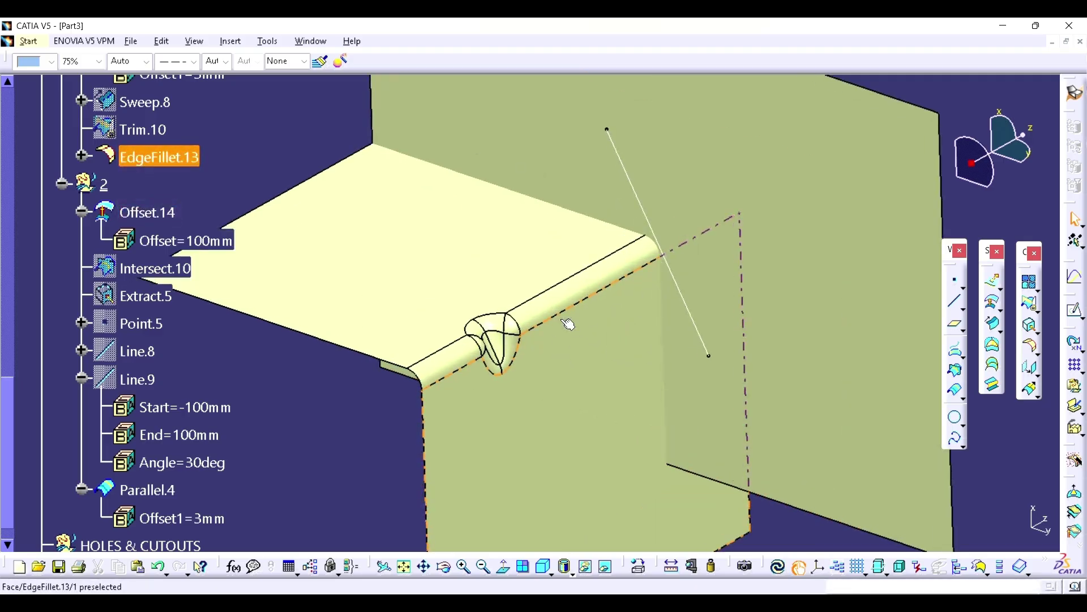
{"action": "middle_click_drag", "start_coordinate": [569, 324], "coordinate": [660, 309]}
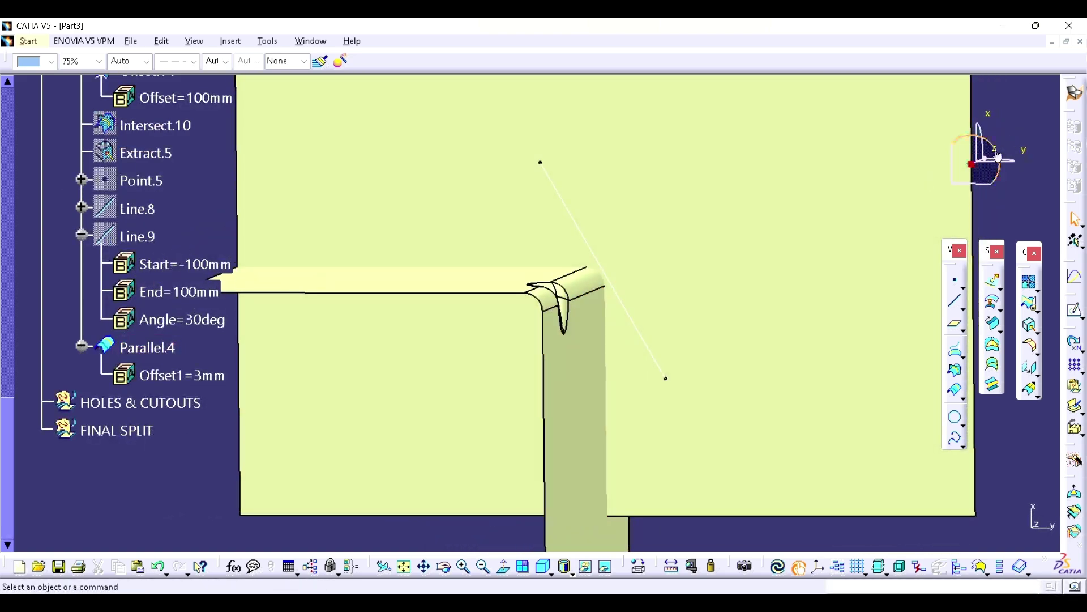
{"action": "middle_click_drag", "start_coordinate": [990, 123], "coordinate": [997, 149]}
{"action": "left_click", "coordinate": [1026, 158]}
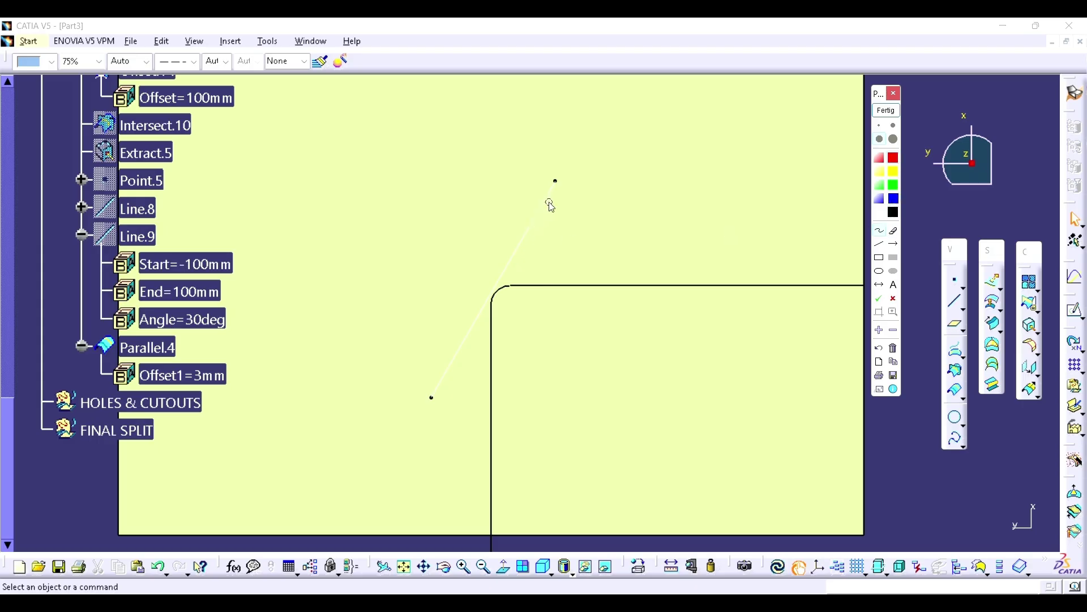
- Mark the current offset side of the angled curve and the bracket corner with freehand blue strokes, and clear the markup
{"action": "left_click_drag", "start_coordinate": [581, 177], "coordinate": [451, 434]}
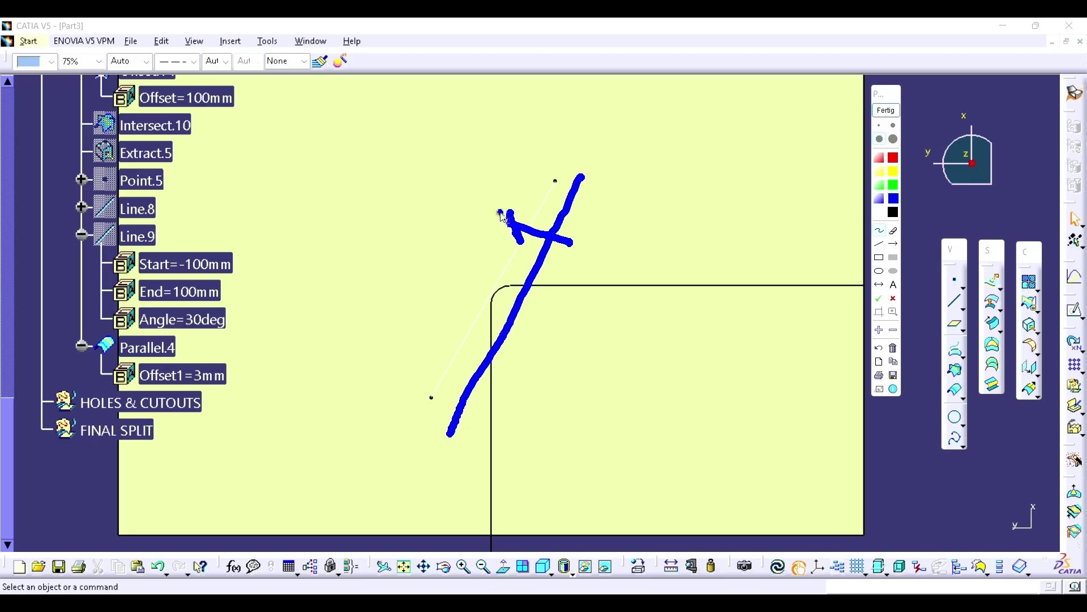
{"action": "left_click_drag", "start_coordinate": [521, 138], "coordinate": [396, 418]}
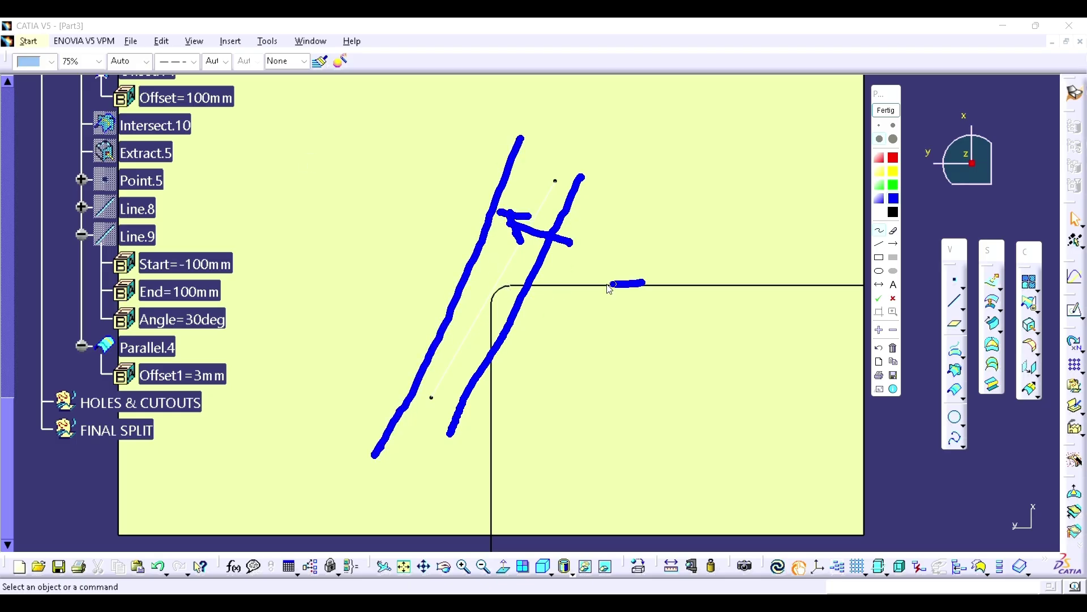
{"action": "left_click_drag", "start_coordinate": [501, 286], "coordinate": [491, 465]}
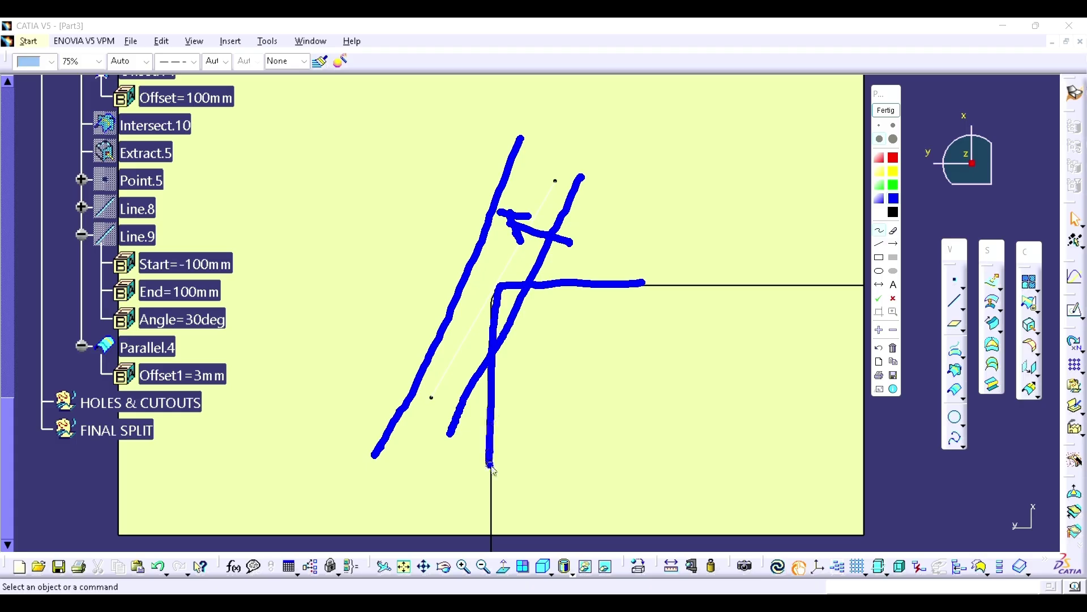
{"action": "left_click", "coordinate": [887, 111]}
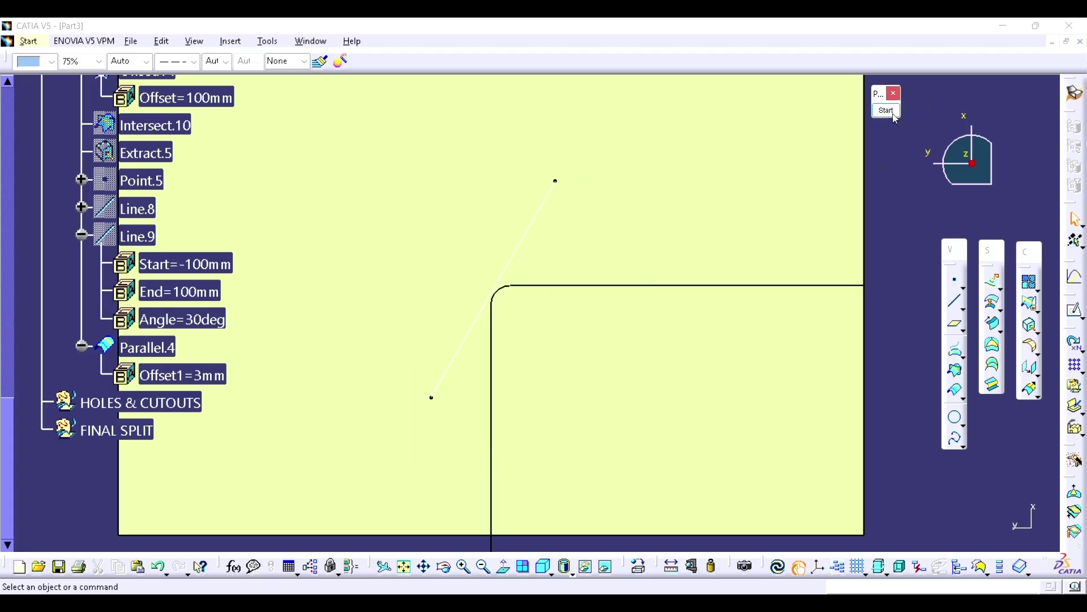
- Mark the required inward offset of the angled curve across the bracket corner with blue strokes, and clear the markup
{"action": "left_click", "coordinate": [887, 111]}
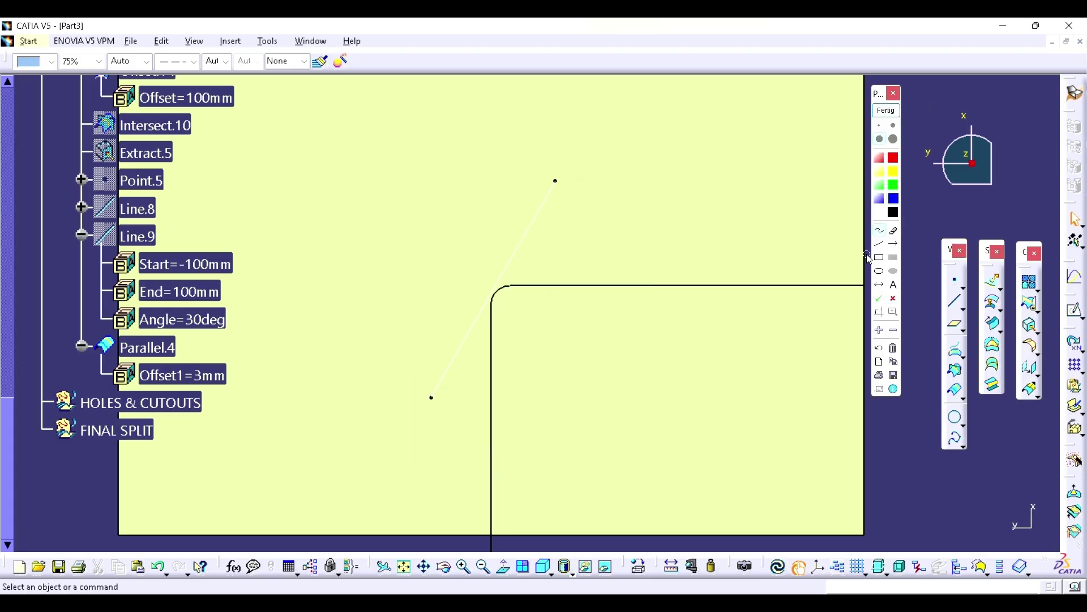
{"action": "mouse_move", "coordinate": [794, 286]}
{"action": "left_mouse_down"}
{"action": "mouse_move", "coordinate": [494, 298]}
{"action": "mouse_move", "coordinate": [485, 497]}
{"action": "left_mouse_up"}
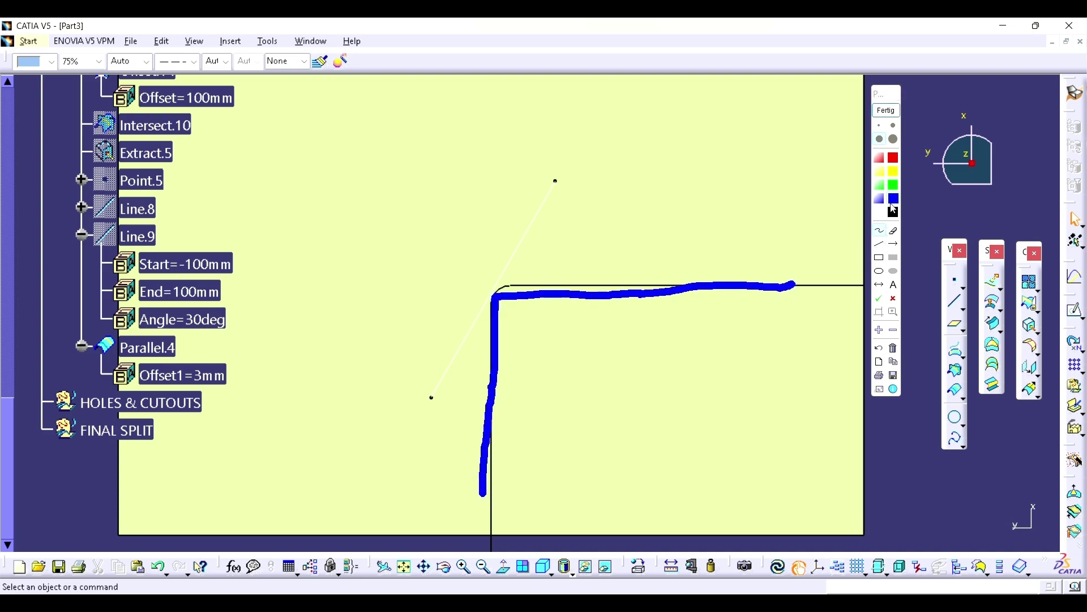
{"action": "left_click_drag", "start_coordinate": [559, 163], "coordinate": [426, 426]}
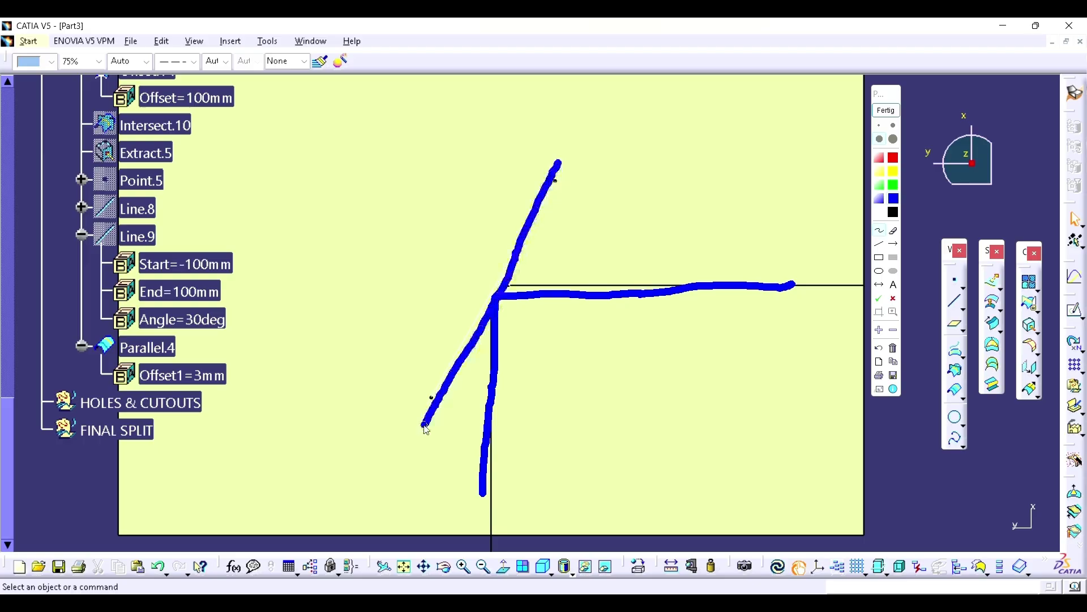
{"action": "left_click_drag", "start_coordinate": [494, 159], "coordinate": [593, 216]}
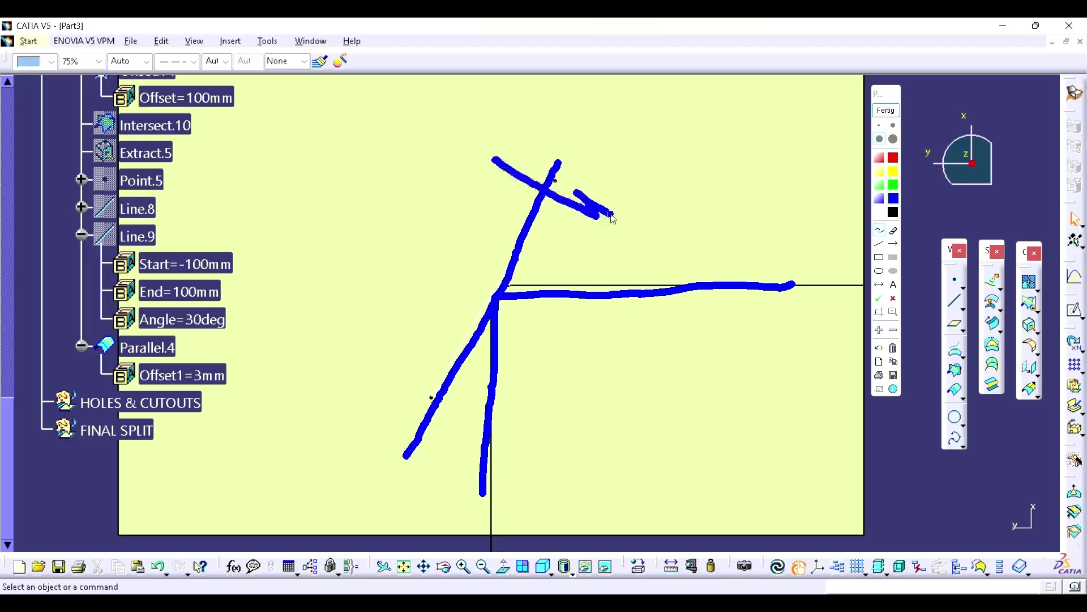
{"action": "mouse_move", "coordinate": [672, 139]}
{"action": "left_mouse_down"}
{"action": "mouse_move", "coordinate": [577, 311]}
{"action": "mouse_move", "coordinate": [470, 443]}
{"action": "left_mouse_up"}
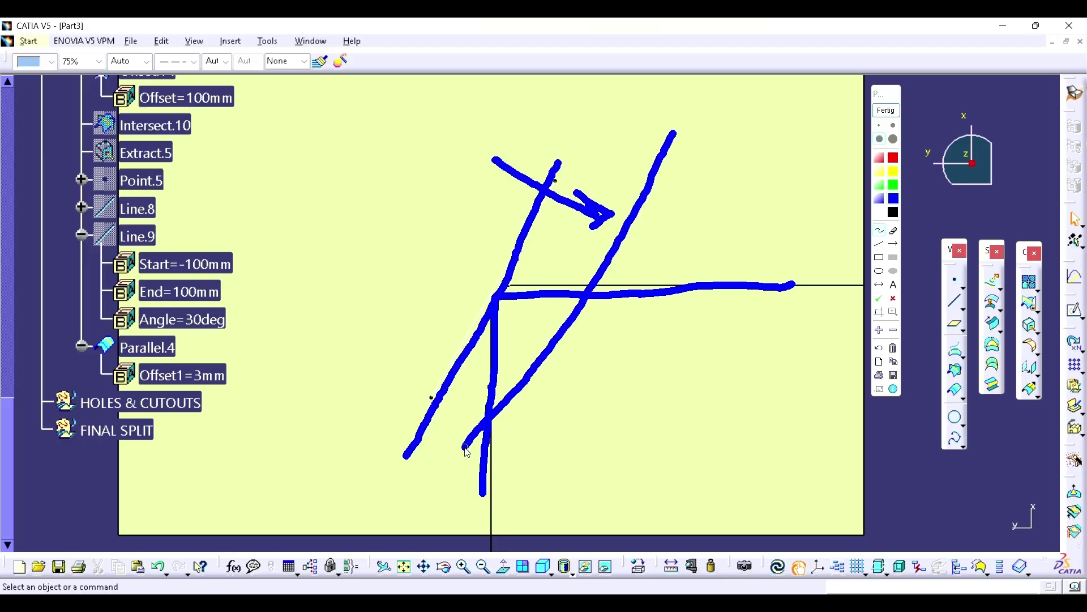
{"action": "left_click", "coordinate": [899, 117]}
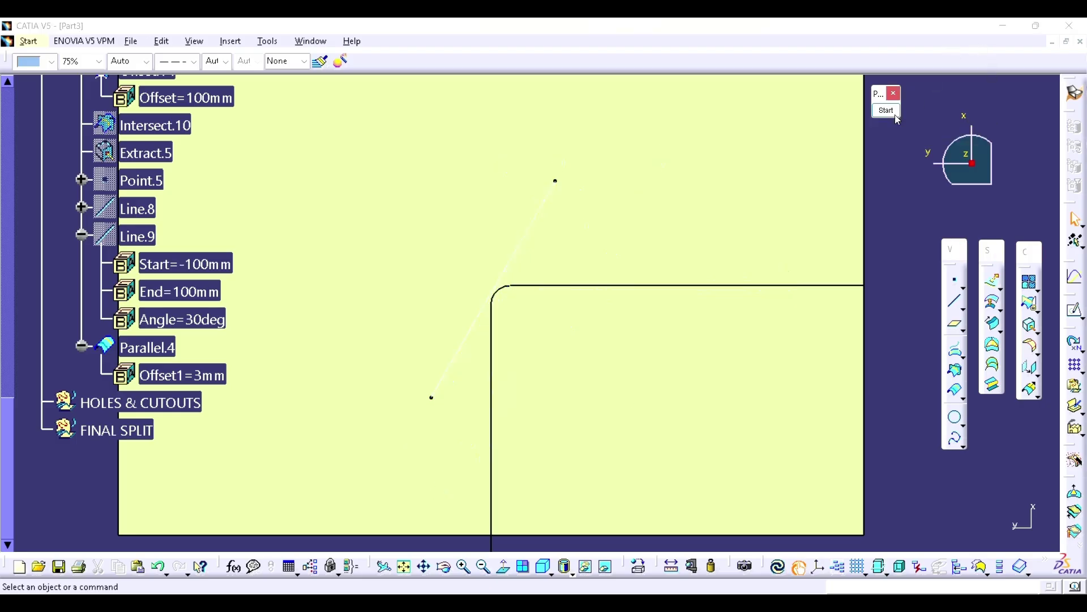
- Hide the Offset.14 surface behind the bracket corner
{"action": "mouse_move", "coordinate": [509, 255]}
{"action": "middle_mouse_down"}
{"action": "mouse_move", "coordinate": [478, 308]}
{"action": "mouse_move", "coordinate": [507, 239]}
{"action": "mouse_move", "coordinate": [497, 151]}
{"action": "middle_mouse_up"}
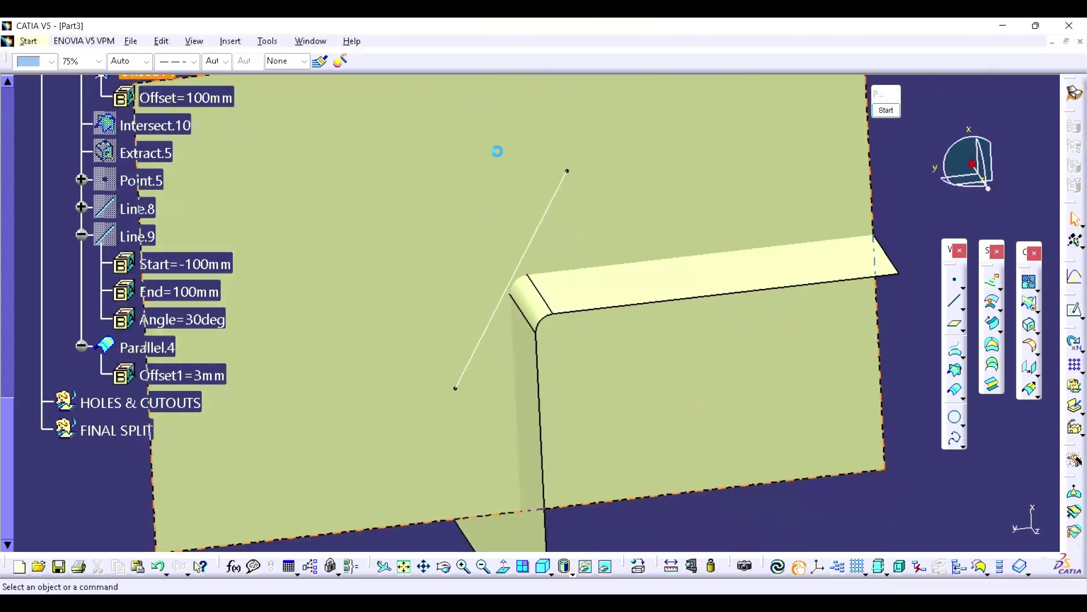
{"action": "right_click", "coordinate": [493, 149]}
{"action": "left_click", "coordinate": [533, 190]}
- Reverse the direction of Parallel.4 and set its constant offset to 10 mm
{"action": "mouse_move", "coordinate": [566, 195]}
{"action": "middle_mouse_down"}
{"action": "mouse_move", "coordinate": [583, 206]}
{"action": "mouse_move", "coordinate": [574, 213]}
{"action": "middle_mouse_up"}
{"action": "double_click", "coordinate": [565, 208]}
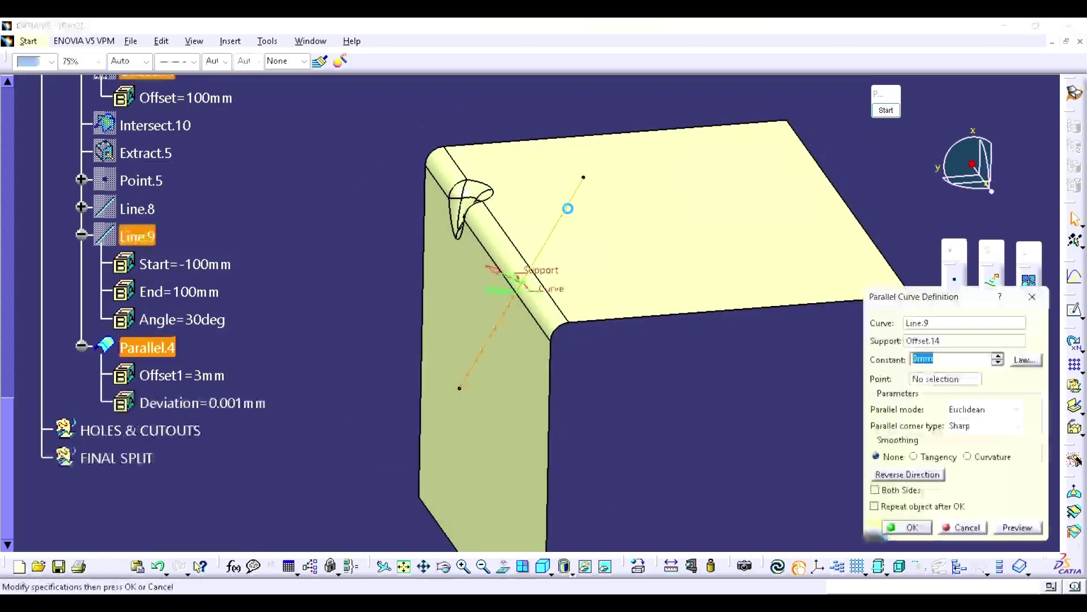
{"action": "left_click", "coordinate": [890, 475]}
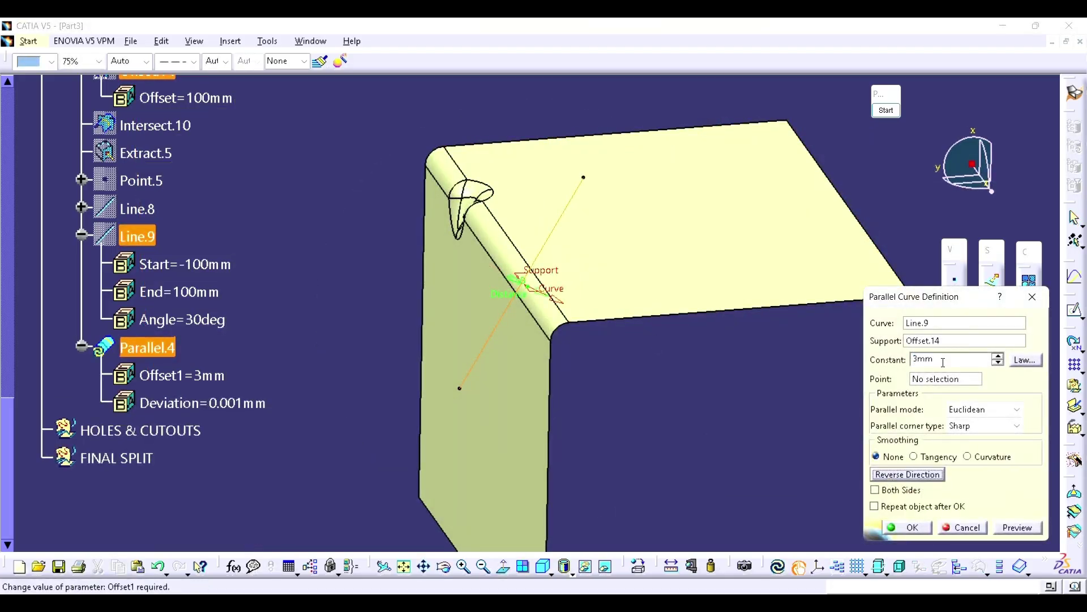
{"action": "type", "text": "10"}
{"action": "key", "text": "Return"}
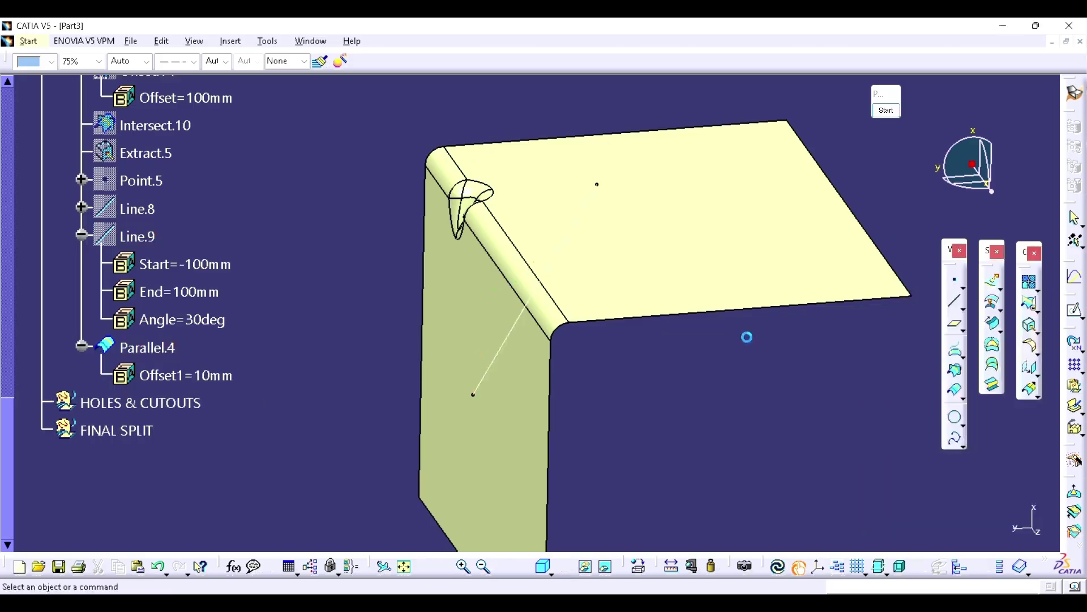
- Compare Parallel.4 with the existing corner bead along the Z axis, and set its constant offset to 15 mm
{"action": "middle_click_drag", "start_coordinate": [596, 361], "coordinate": [674, 250]}
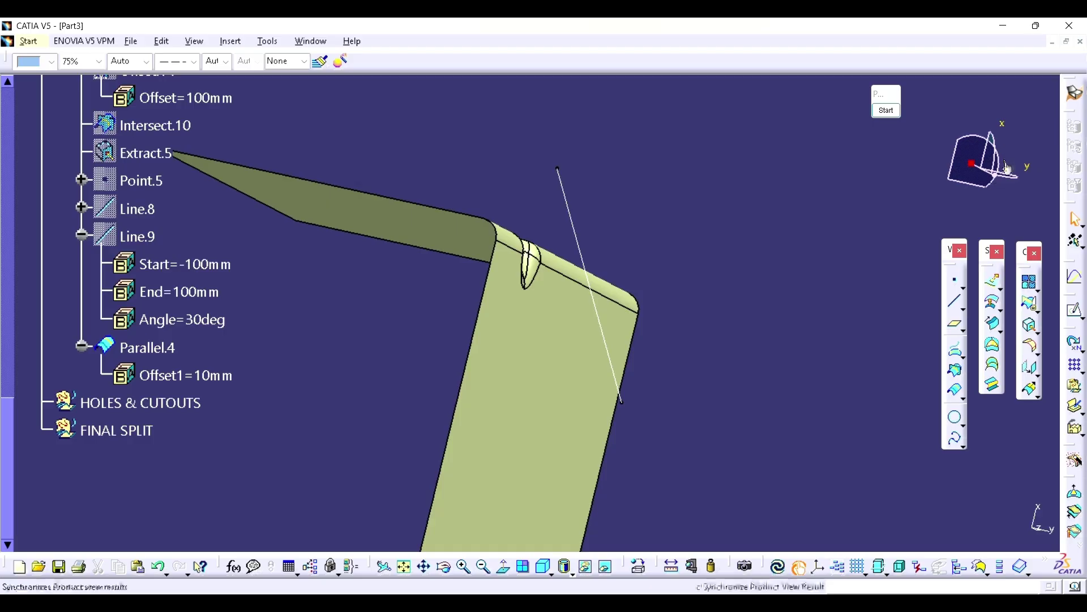
{"action": "left_click", "coordinate": [1007, 175]}
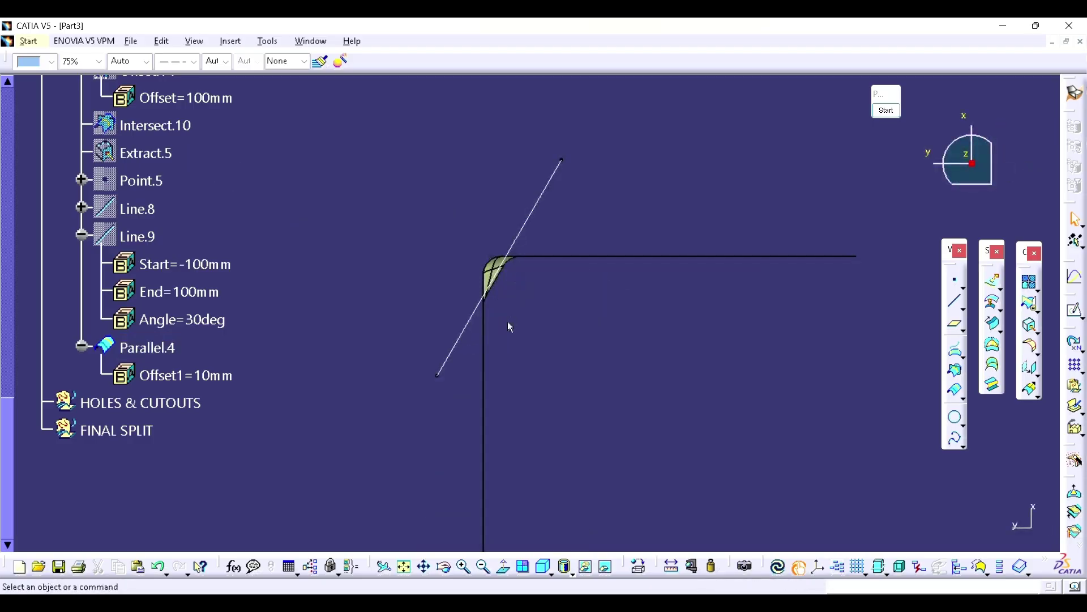
{"action": "scroll", "coordinate": [529, 311], "scroll_direction": "up", "scroll_amount": 3}
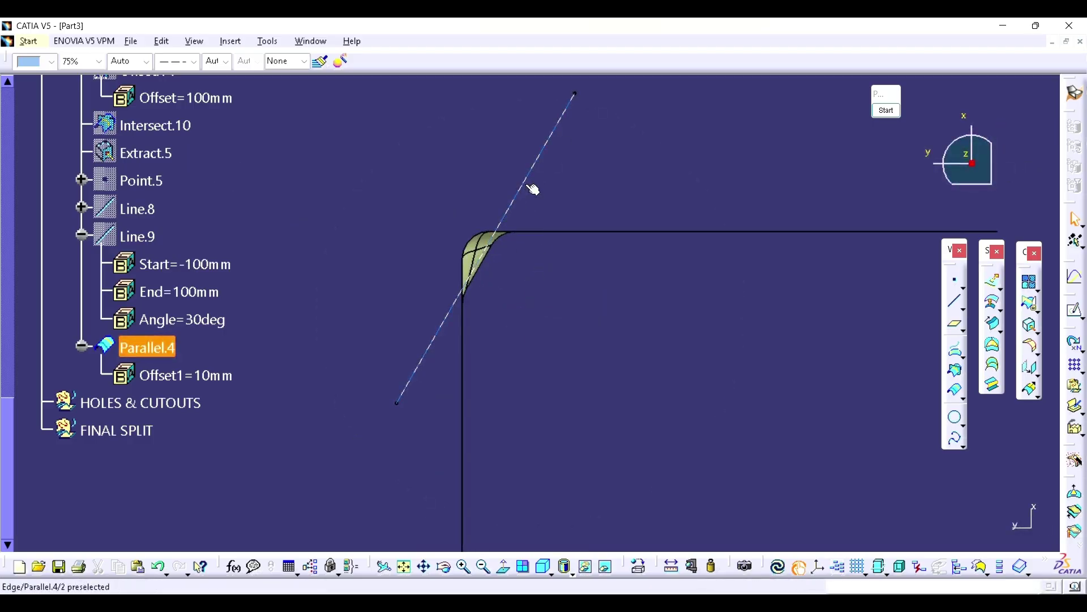
{"action": "double_click", "coordinate": [151, 360]}
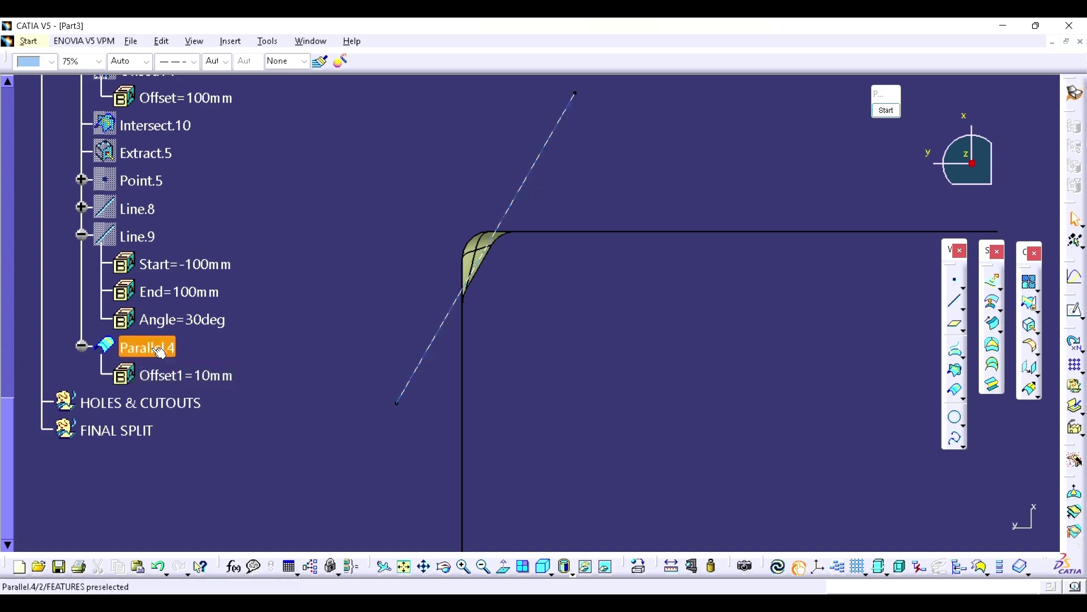
{"action": "type", "text": "15"}
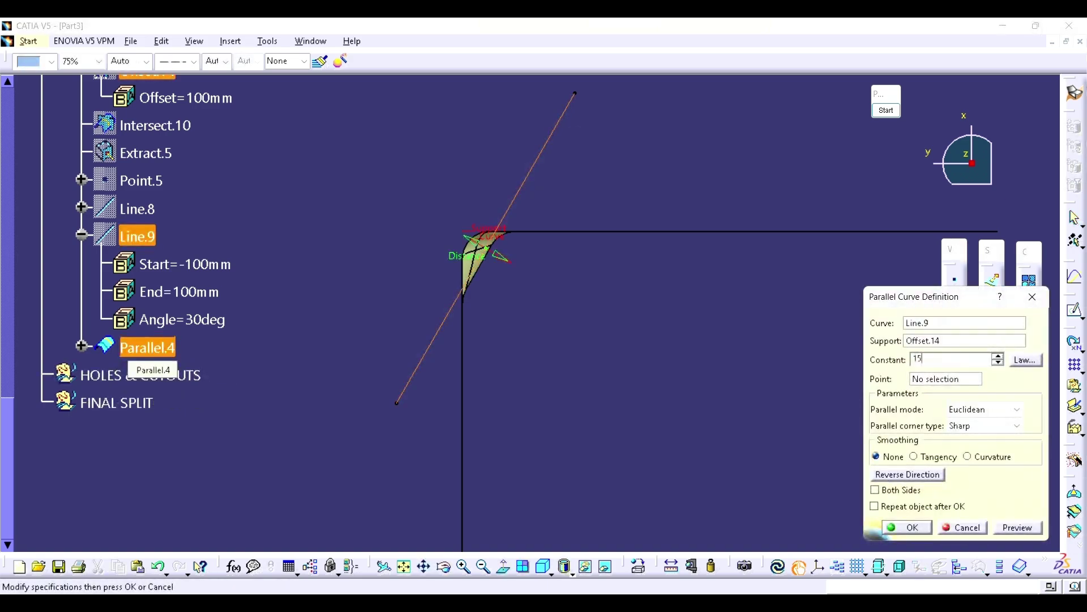
{"action": "key", "text": "Return"}
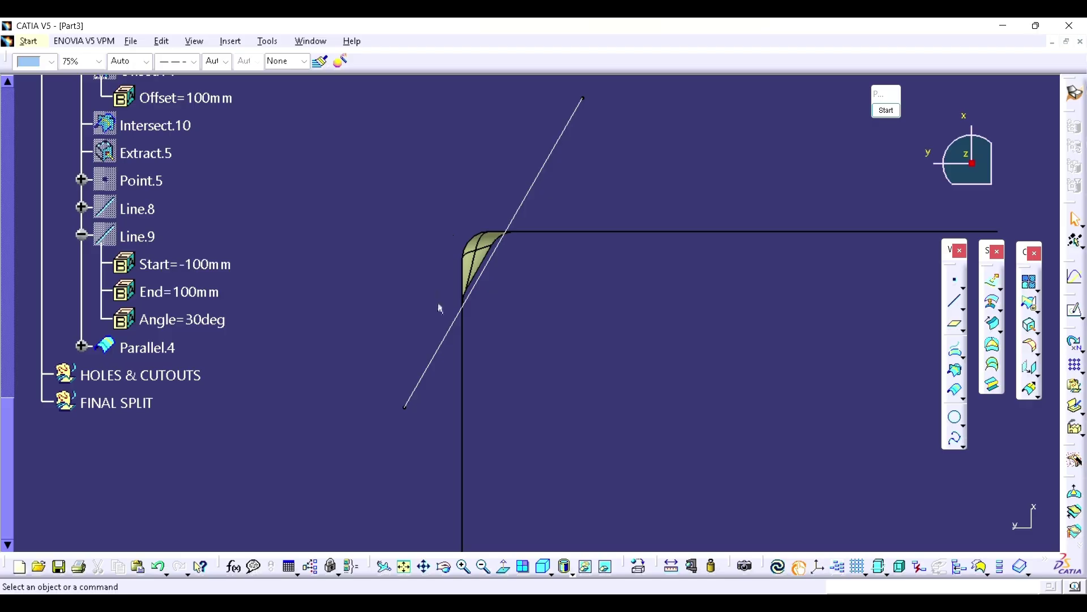
- Start a swept surface with a line profile and the With draft direction subtype
{"action": "middle_click_drag", "start_coordinate": [486, 260], "coordinate": [514, 320]}
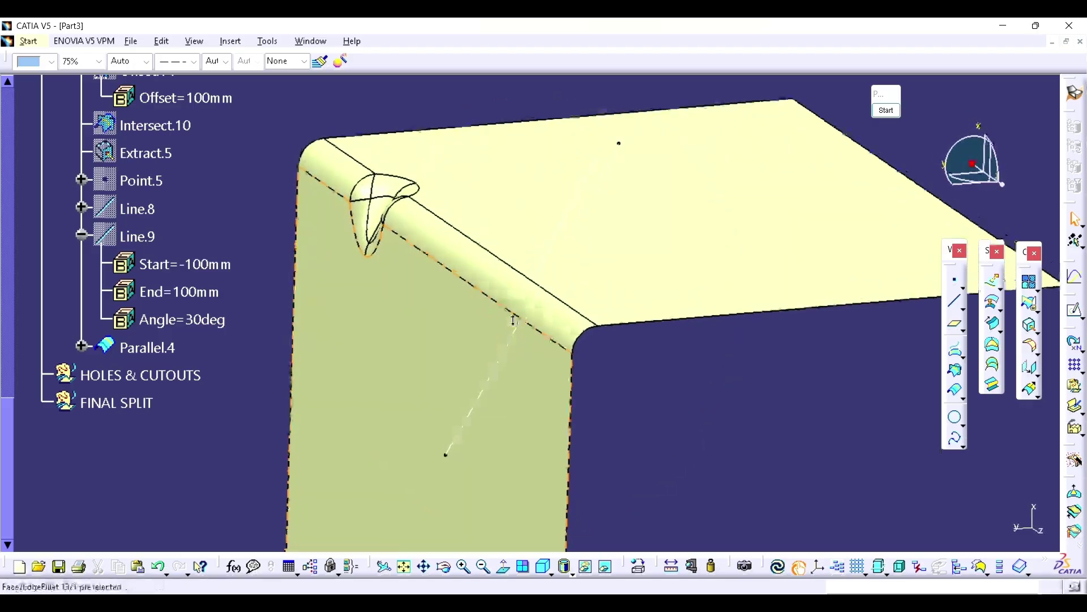
{"action": "left_click", "coordinate": [995, 327]}
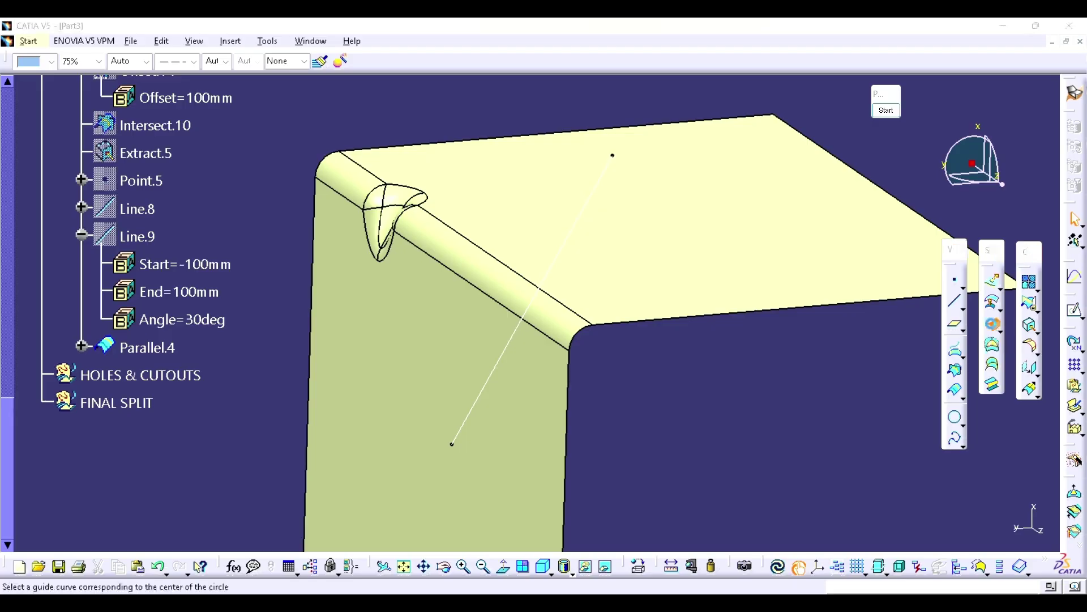
{"action": "middle_click_drag", "start_coordinate": [553, 291], "coordinate": [442, 290]}
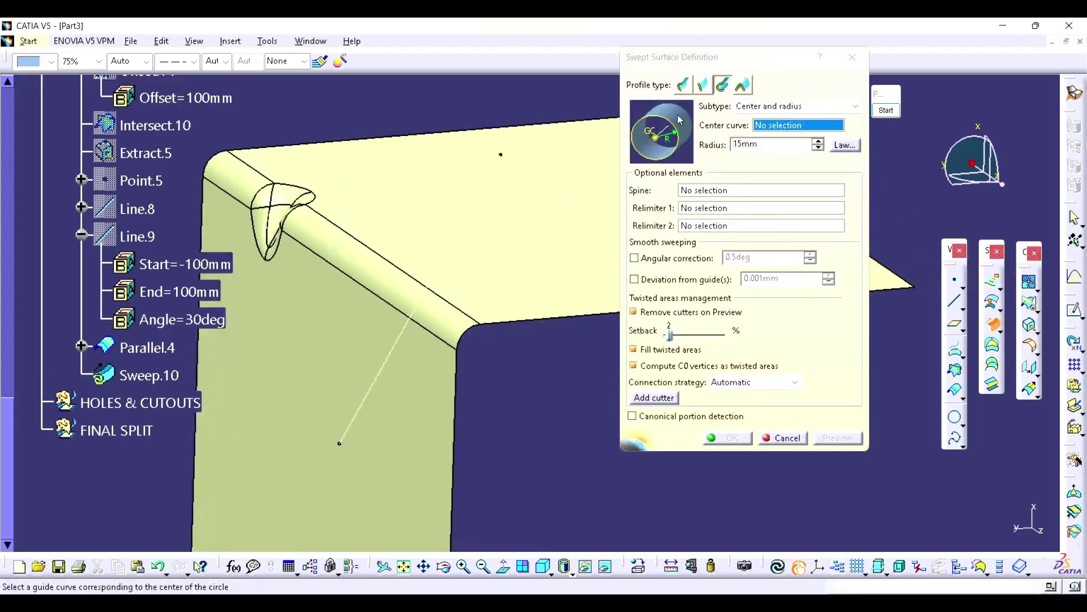
{"action": "left_click", "coordinate": [704, 86]}
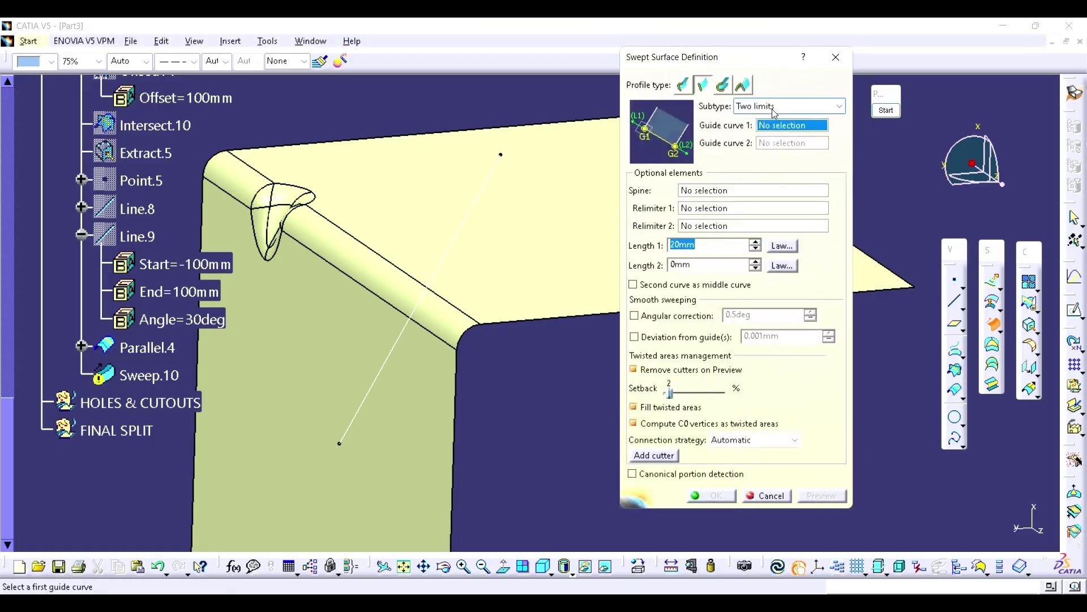
{"action": "left_click", "coordinate": [777, 108]}
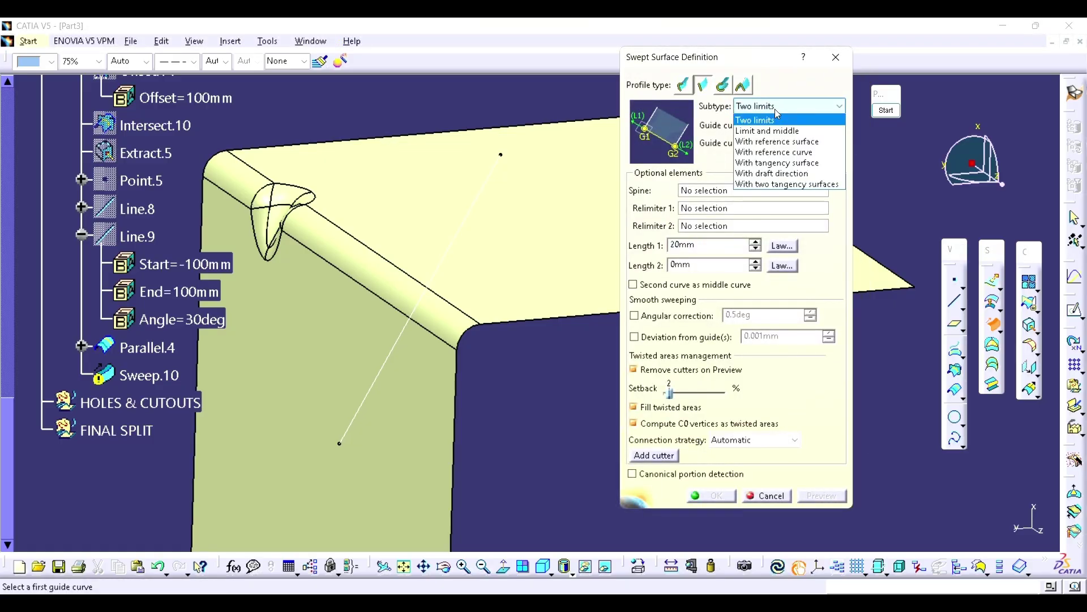
{"action": "left_click", "coordinate": [776, 172]}
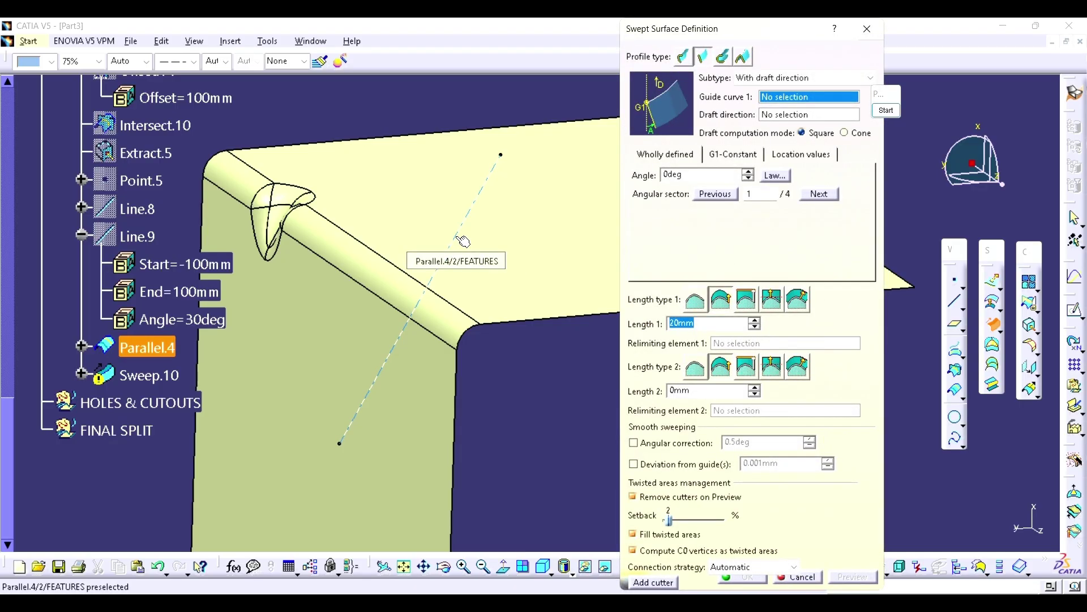
- Use Parallel.4 as the sweep's guide curve 1 and the Y Component as its draft direction
{"action": "left_click", "coordinate": [464, 241]}
{"action": "middle_click_drag", "start_coordinate": [447, 283], "coordinate": [460, 304]}
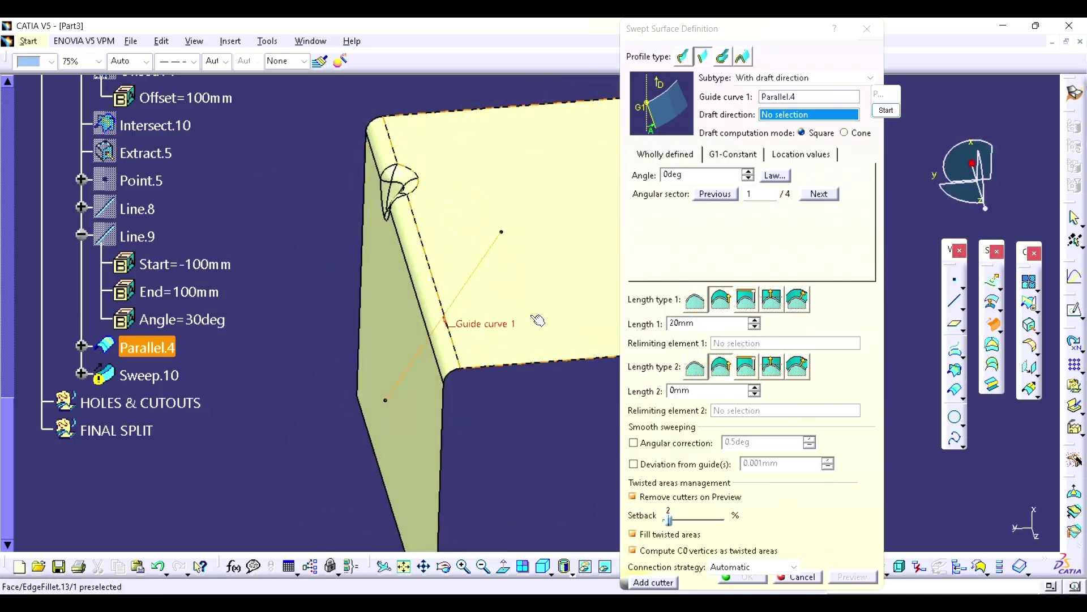
{"action": "right_click", "coordinate": [811, 118]}
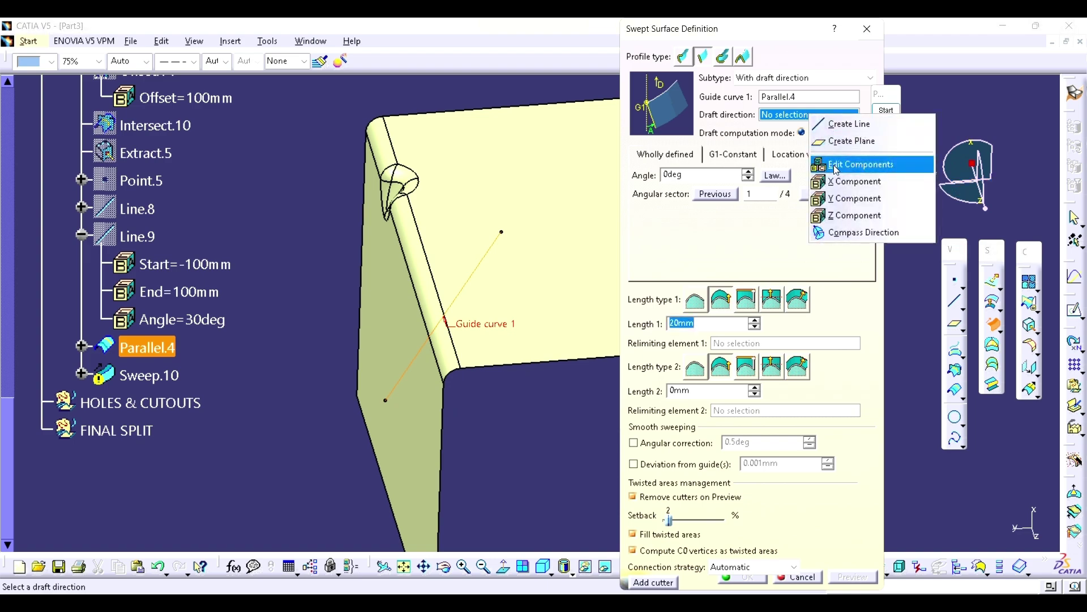
{"action": "left_click", "coordinate": [850, 198]}
- Set the swept surface's angle to 45deg and preview the result along Parallel.4
{"action": "middle_click_drag", "start_coordinate": [317, 317], "coordinate": [442, 319]}
{"action": "double_click", "coordinate": [711, 171]}
{"action": "type", "text": "4"}
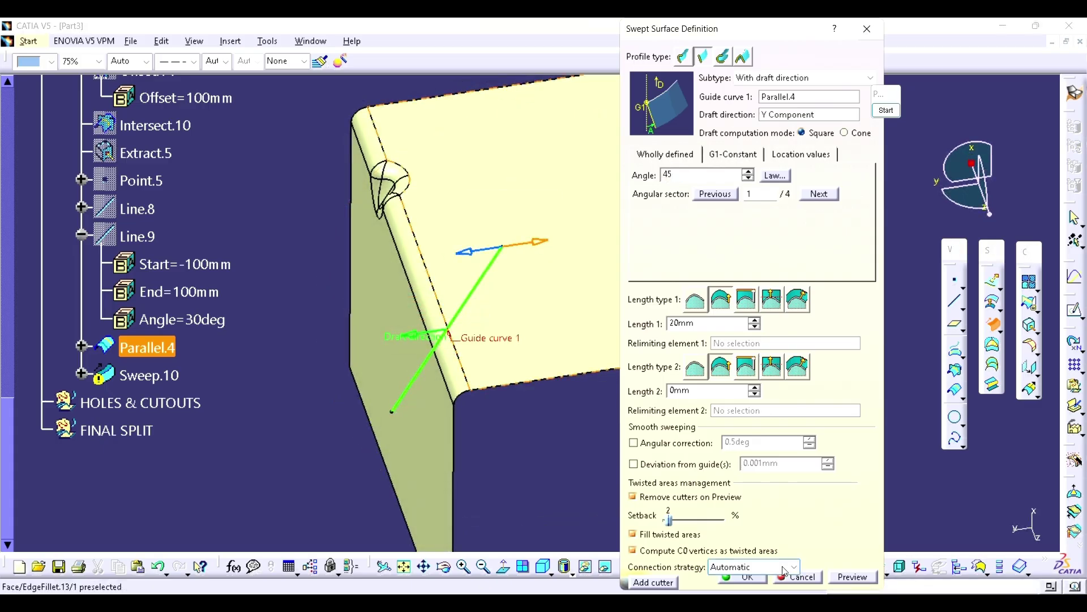
{"action": "type", "text": "5"}
{"action": "left_click", "coordinate": [852, 576]}
- Set the sweep's length 1 and length 2 to 100mm each, preview it and create the surface
{"action": "middle_click_drag", "start_coordinate": [487, 317], "coordinate": [467, 317]}
{"action": "double_click", "coordinate": [682, 323]}
{"action": "type", "text": "100"}
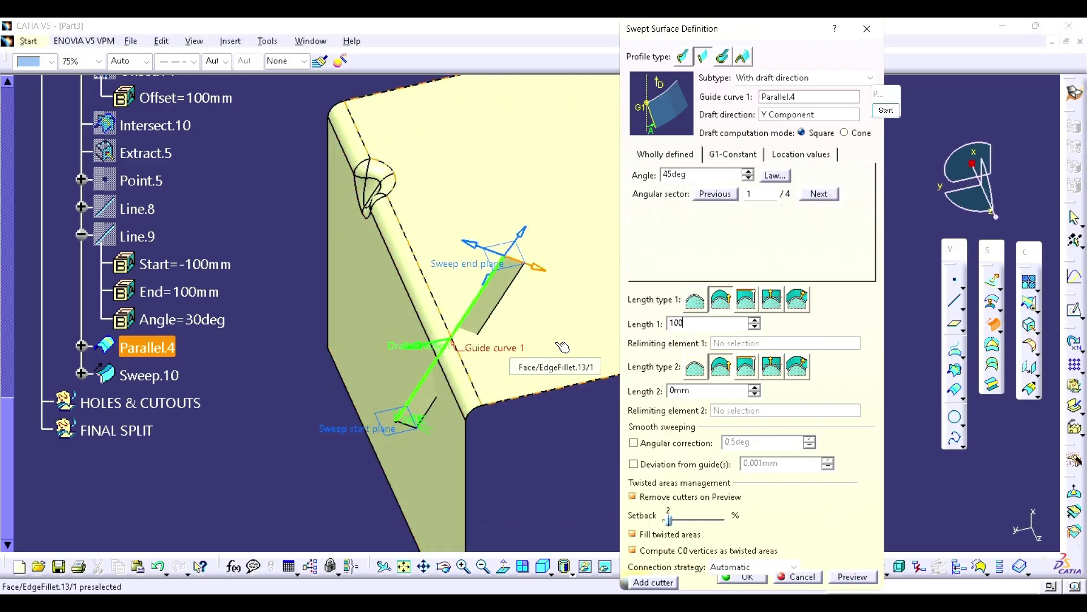
{"action": "key", "text": "Tab"}
{"action": "type", "text": "10"}
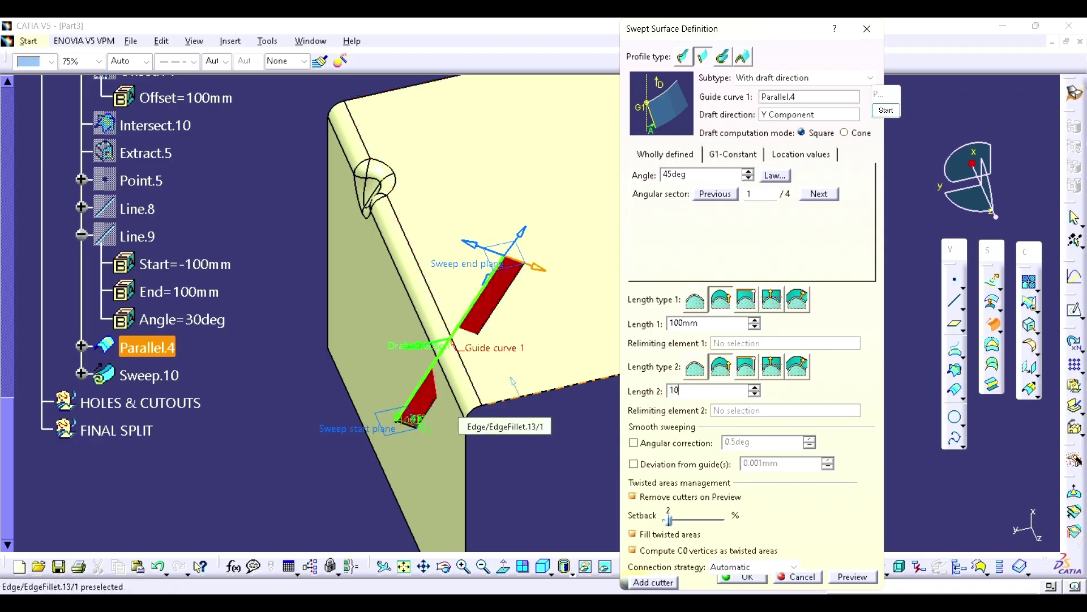
{"action": "type", "text": "0"}
{"action": "left_click", "coordinate": [854, 576]}
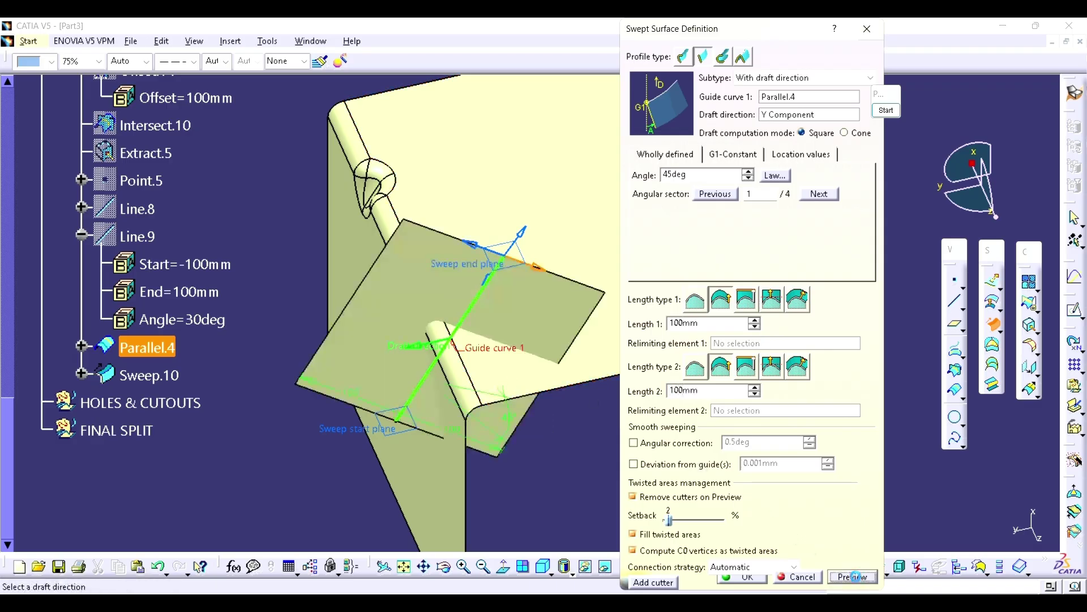
{"action": "left_click", "coordinate": [754, 577]}
- Mark the guide line and the Y draft direction on the model with blue pen strokes, and clear the annotations
{"action": "middle_click_drag", "start_coordinate": [468, 371], "coordinate": [496, 315]}
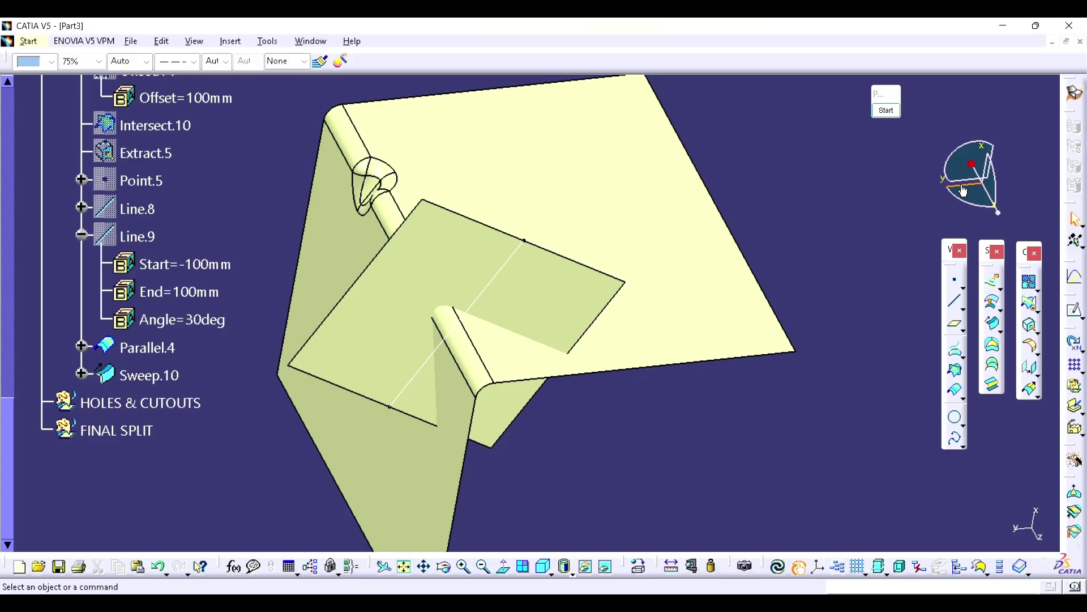
{"action": "left_click", "coordinate": [886, 110]}
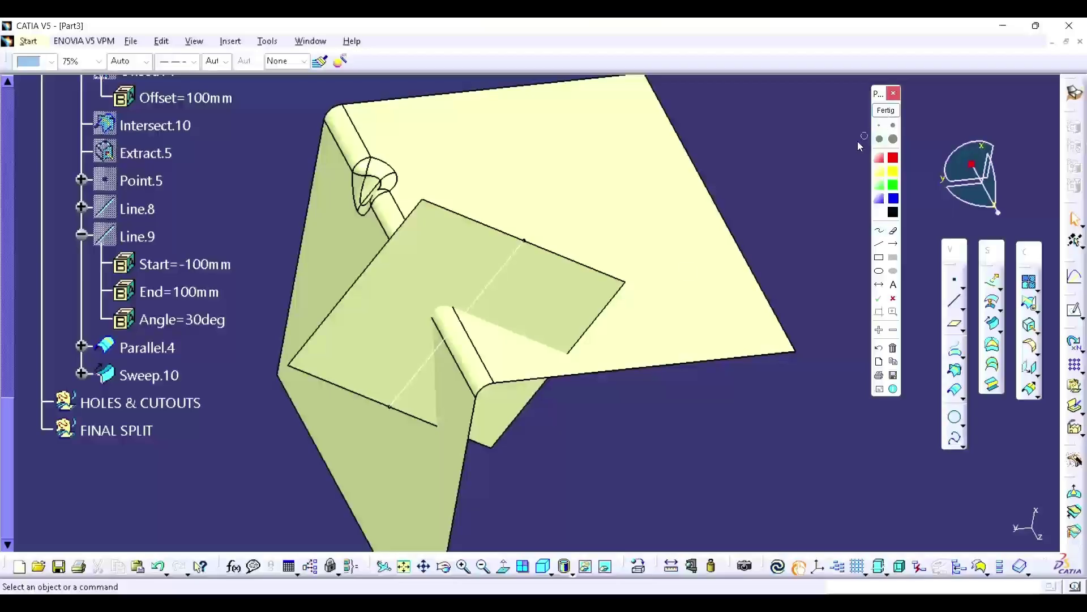
{"action": "left_click_drag", "start_coordinate": [524, 243], "coordinate": [417, 393]}
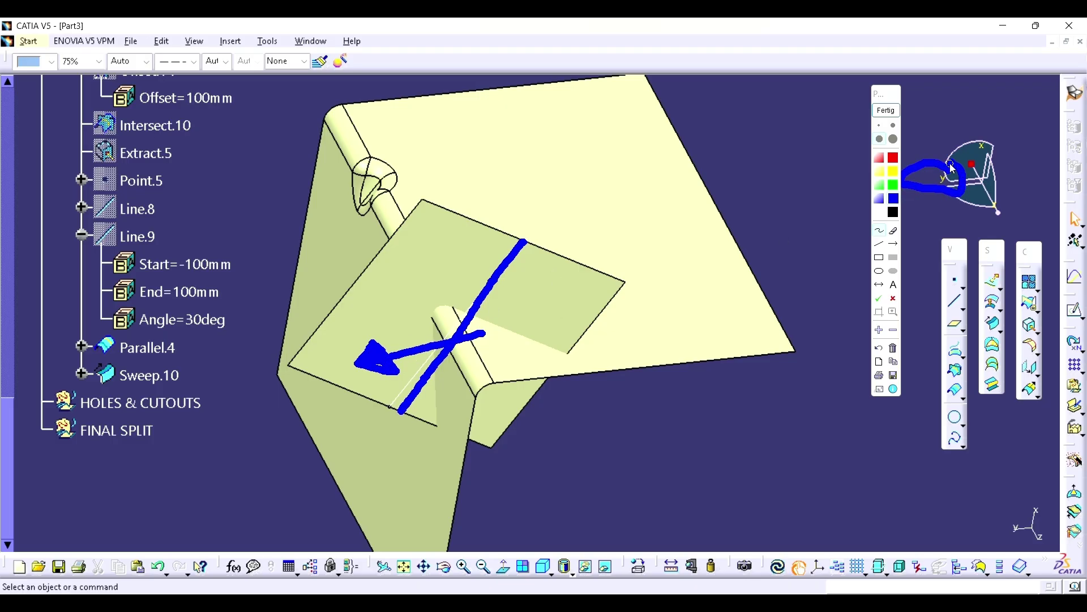
{"action": "left_click", "coordinate": [892, 115]}
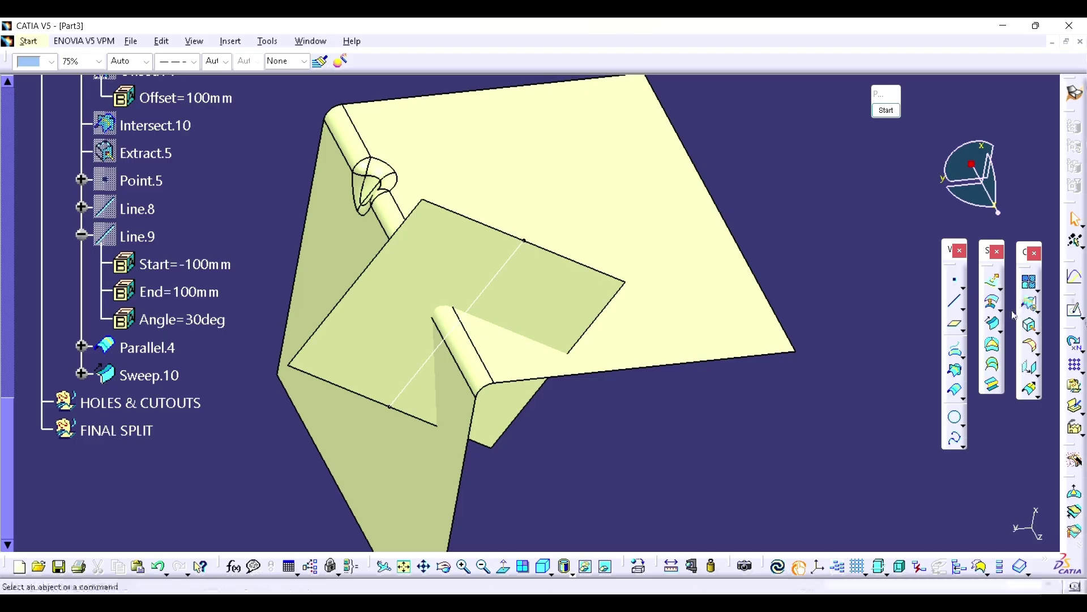
- Start a second swept surface with Parallel.4 as guide curve 1 and the Y Component as draft direction
{"action": "left_click", "coordinate": [993, 324]}
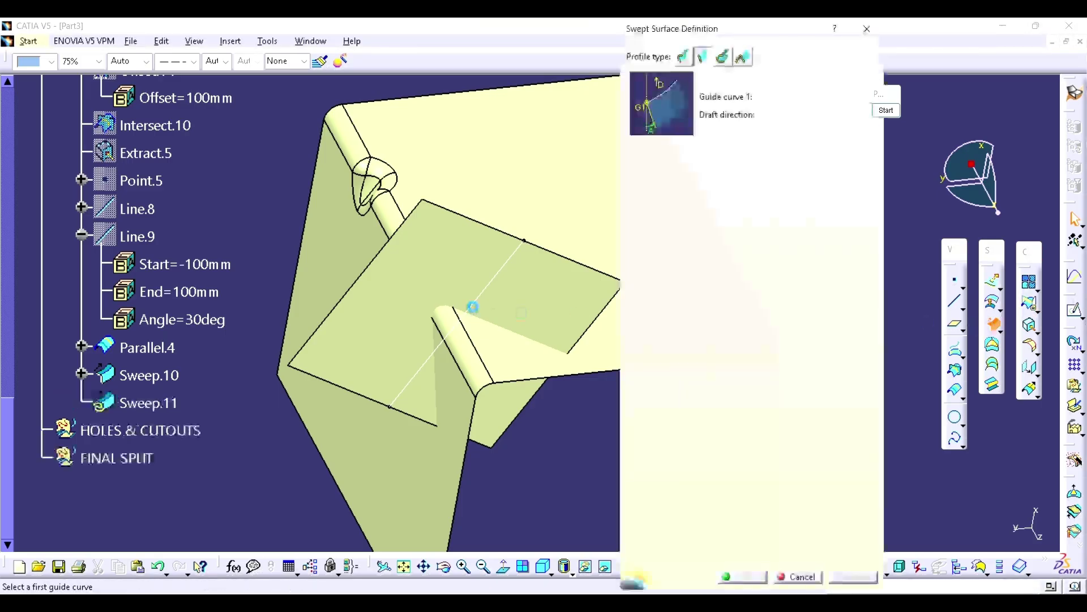
{"action": "left_click", "coordinate": [490, 300]}
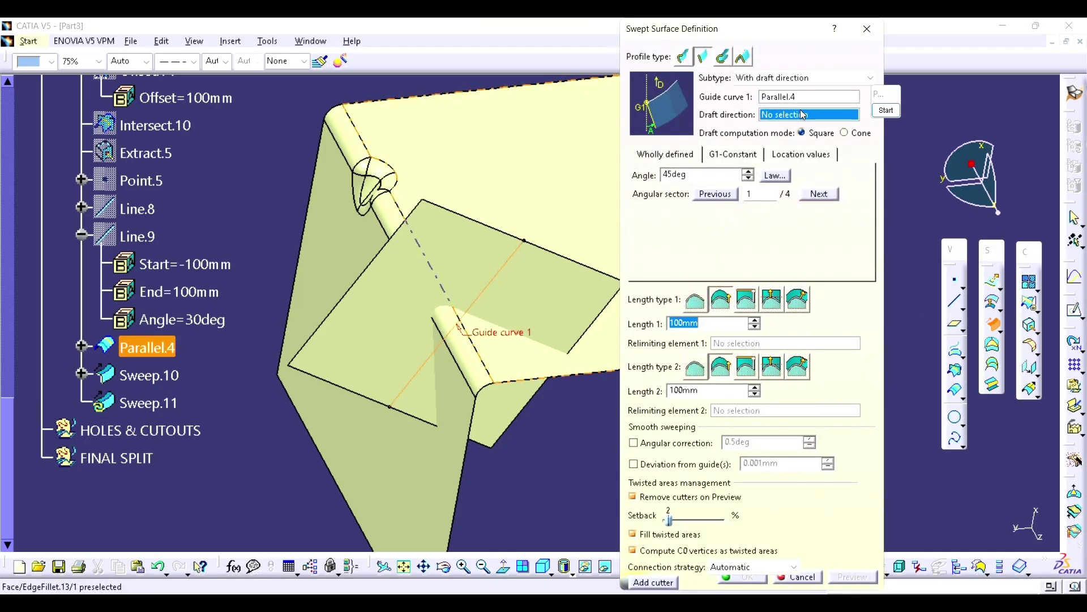
{"action": "right_click", "coordinate": [800, 115]}
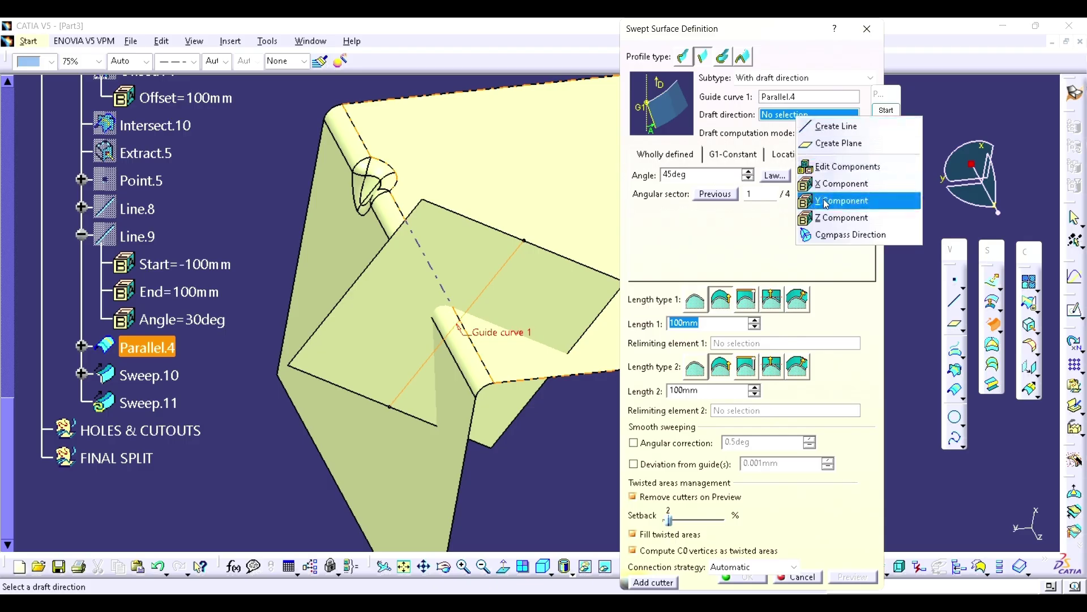
{"action": "left_click", "coordinate": [826, 204]}
- Choose angular sector 4 for the second 45deg sweep, preview it and create the surface crossing the first one
{"action": "middle_click_drag", "start_coordinate": [499, 339], "coordinate": [524, 352]}
{"action": "left_click", "coordinate": [520, 306]}
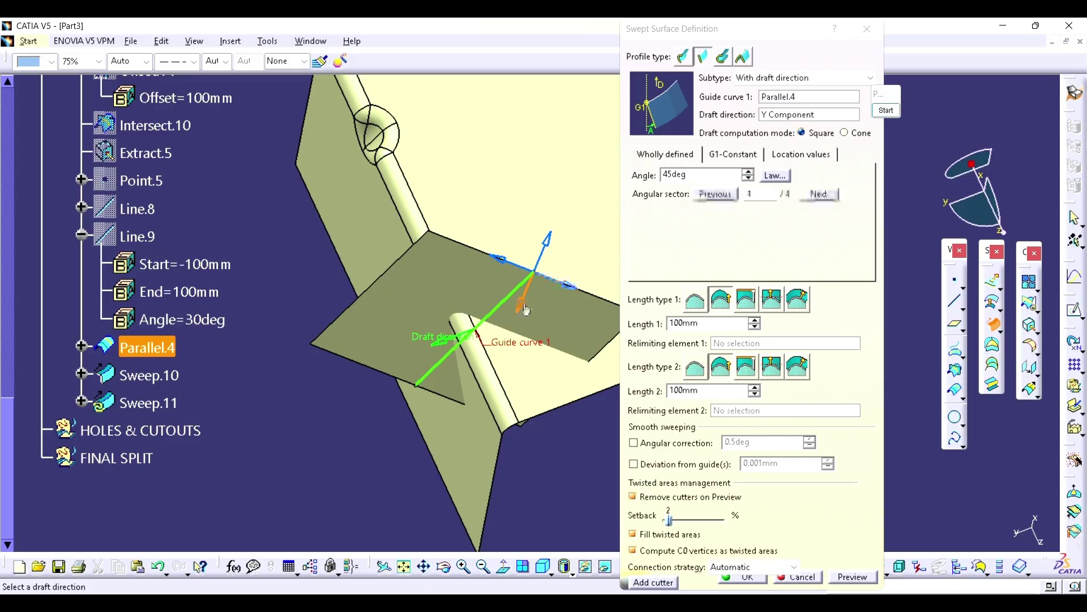
{"action": "left_click", "coordinate": [837, 576]}
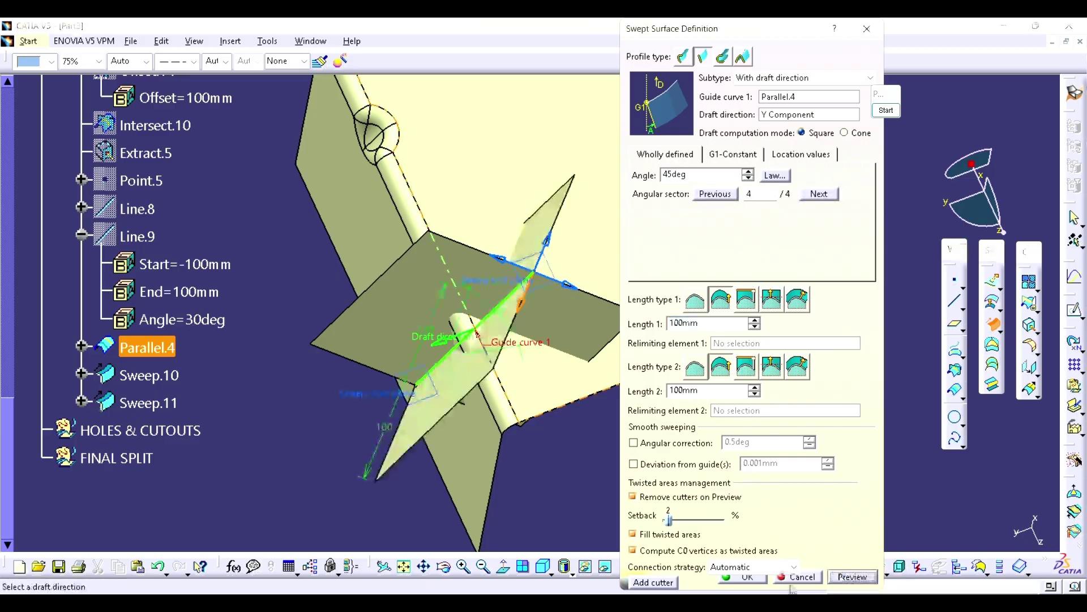
{"action": "left_click", "coordinate": [744, 576]}
- Trim Sweep.10 and Sweep.11 against each other into one V-shaped surface
{"action": "middle_click_drag", "start_coordinate": [330, 376], "coordinate": [534, 262]}
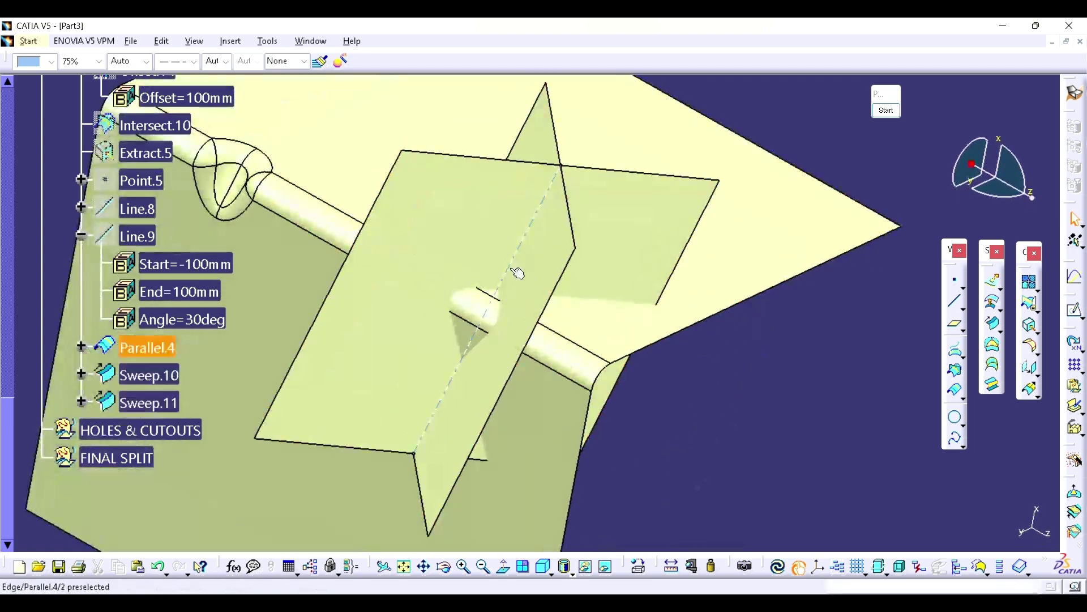
{"action": "left_click", "coordinate": [1029, 304]}
{"action": "left_click", "coordinate": [491, 233]}
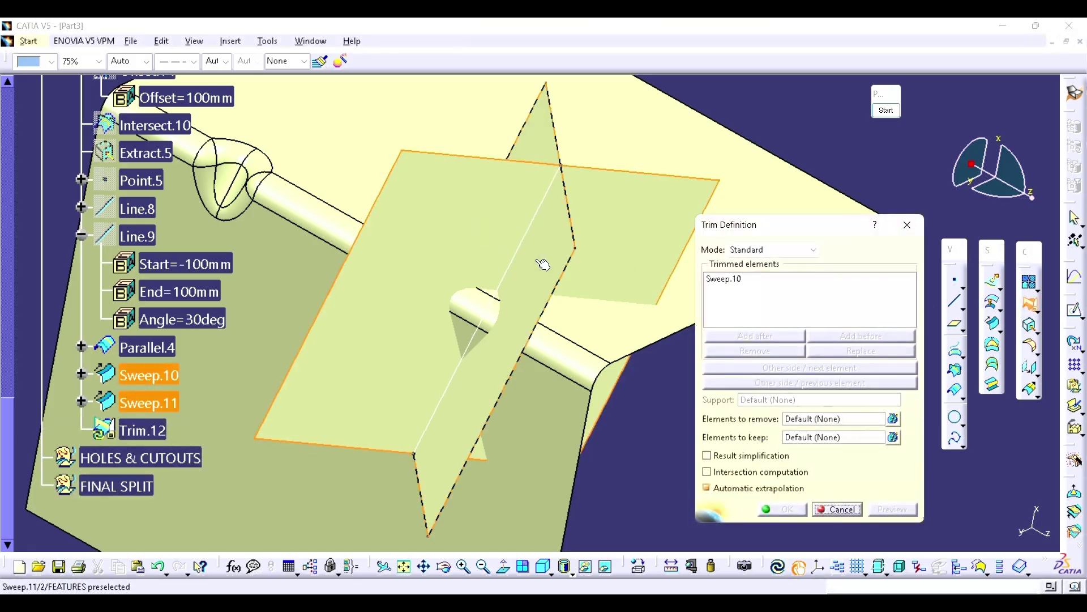
{"action": "left_click", "coordinate": [553, 267]}
{"action": "left_click", "coordinate": [781, 509]}
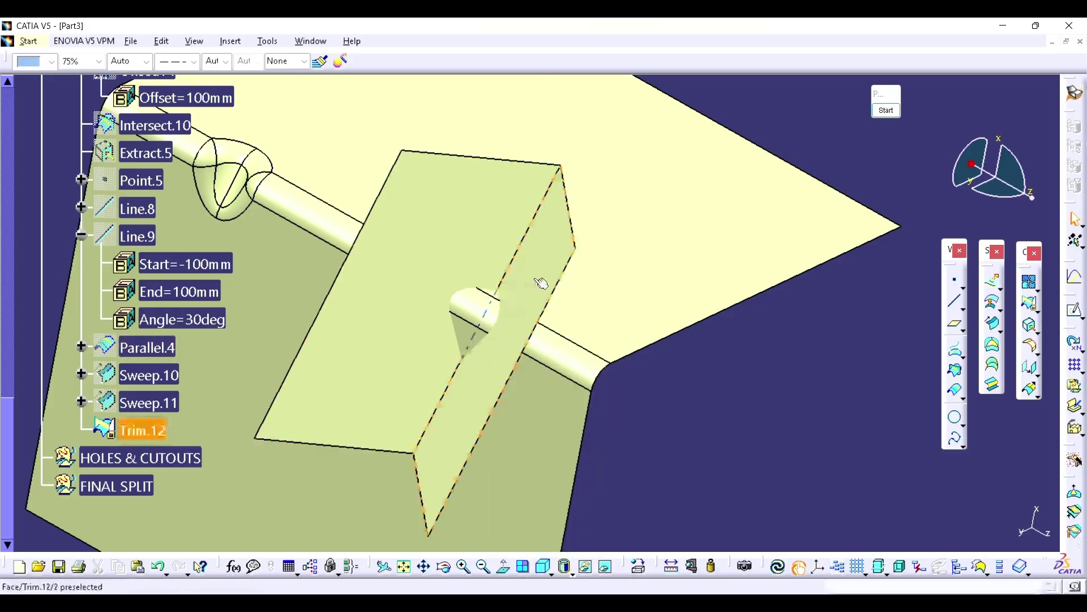
- Apply a 15mm edge fillet to the sharp intersection edge of Trim.12
{"action": "left_click", "coordinate": [1034, 350]}
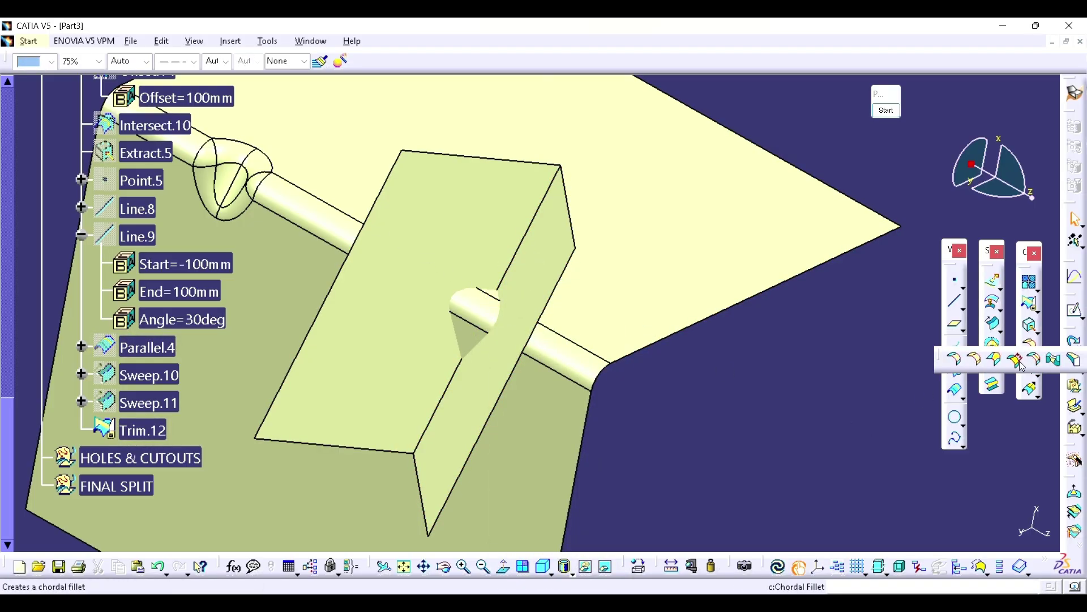
{"action": "left_click", "coordinate": [978, 363]}
{"action": "left_click", "coordinate": [515, 258]}
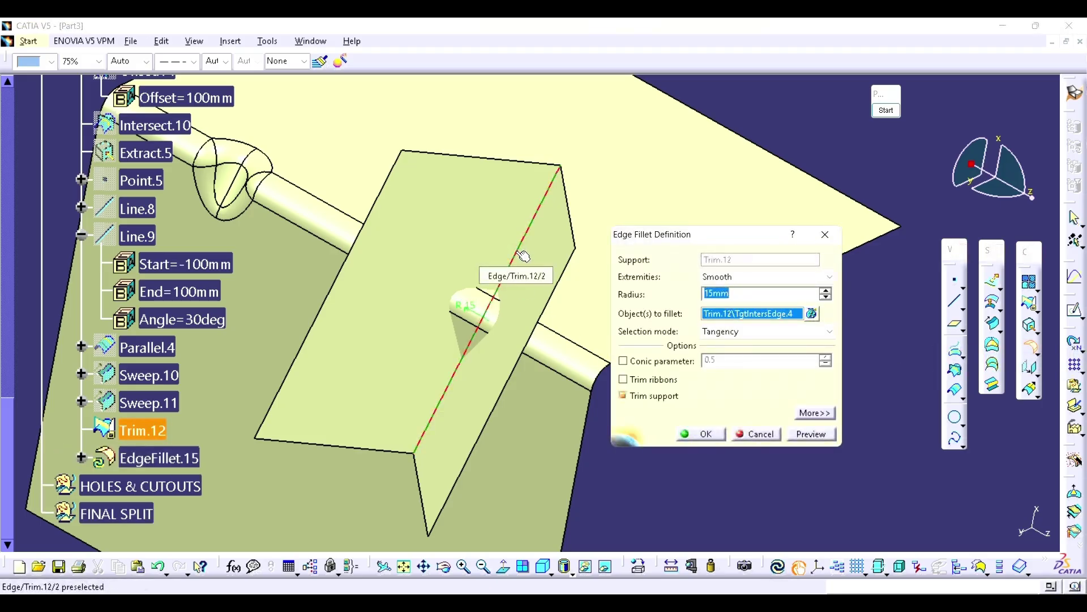
{"action": "key", "text": "Return"}
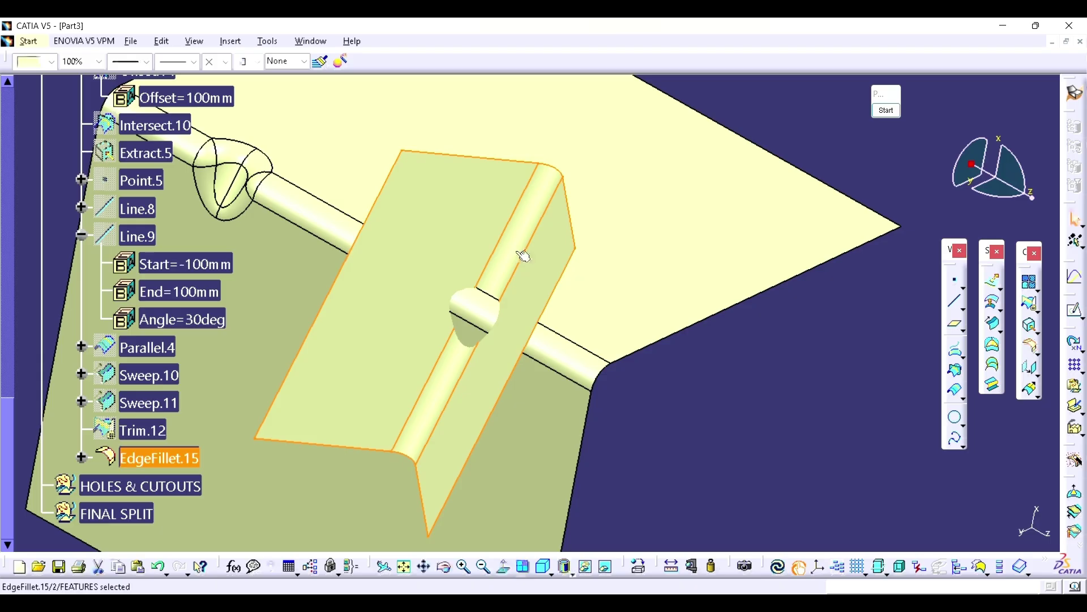
{"action": "left_click", "coordinate": [794, 433]}
- Trim the bracket surface EdgeFillet.13 with the filleted V-shaped surface, switching the kept side so that only the bead pocket remains
{"action": "left_click", "coordinate": [1031, 303]}
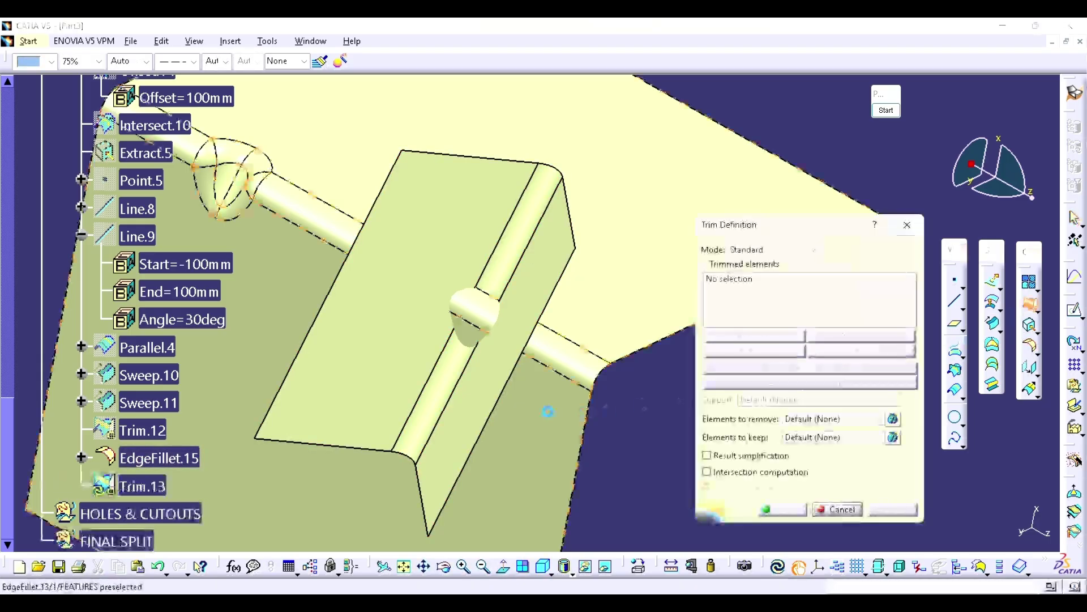
{"action": "left_click", "coordinate": [547, 412]}
{"action": "left_click", "coordinate": [537, 258]}
{"action": "left_click", "coordinate": [772, 370]}
{"action": "left_click", "coordinate": [782, 509]}
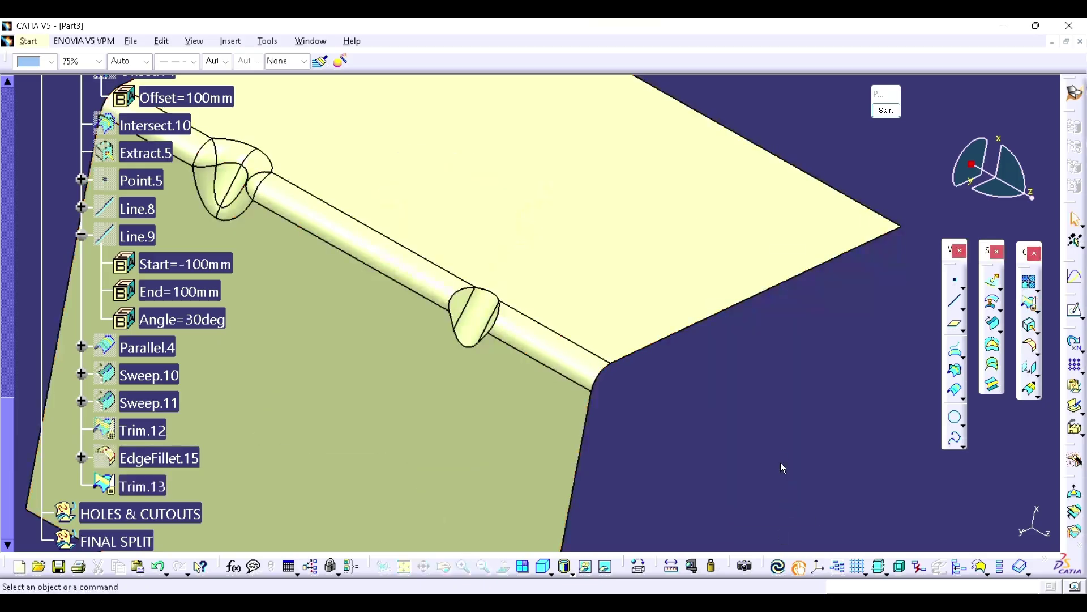
- Apply an edge fillet to the intersection edge around the second bead on the bracket corner
{"action": "left_click", "coordinate": [1033, 348]}
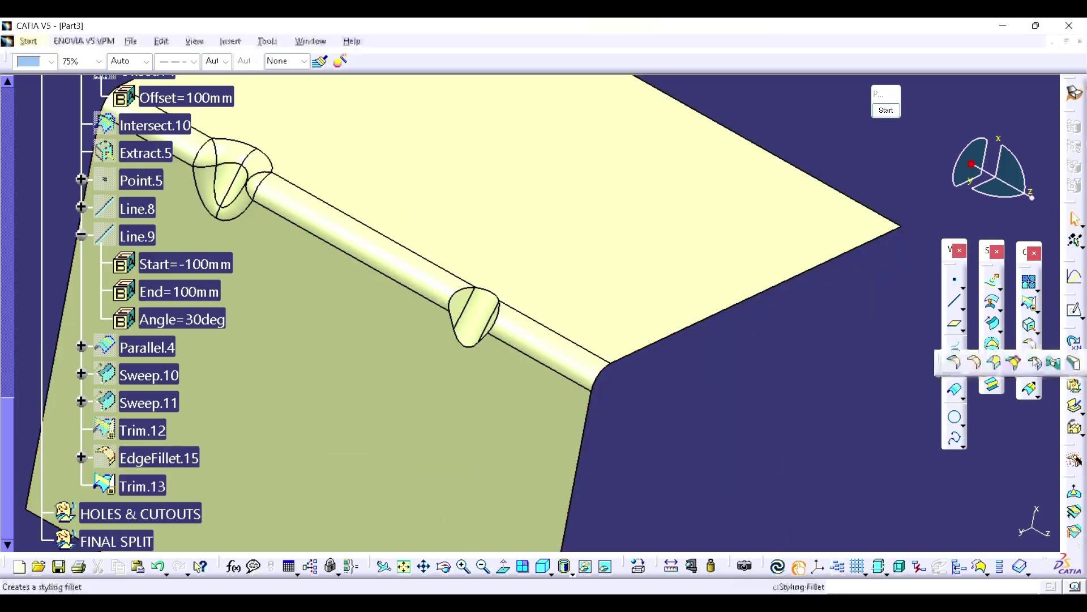
{"action": "left_click", "coordinate": [996, 365]}
{"action": "left_click", "coordinate": [454, 296]}
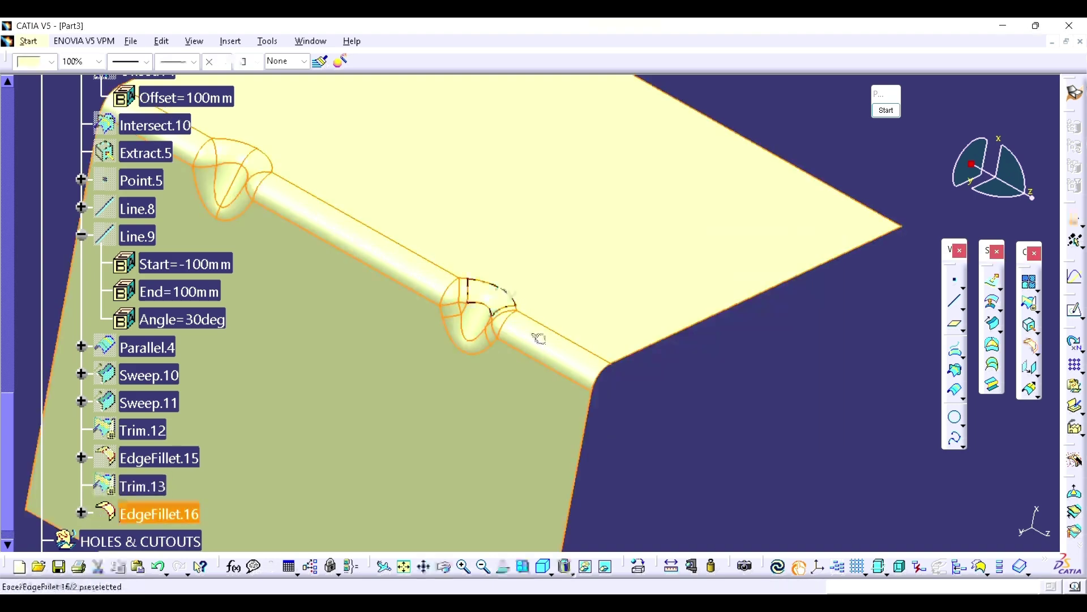
{"action": "middle_click_drag", "start_coordinate": [696, 440], "coordinate": [649, 304]}
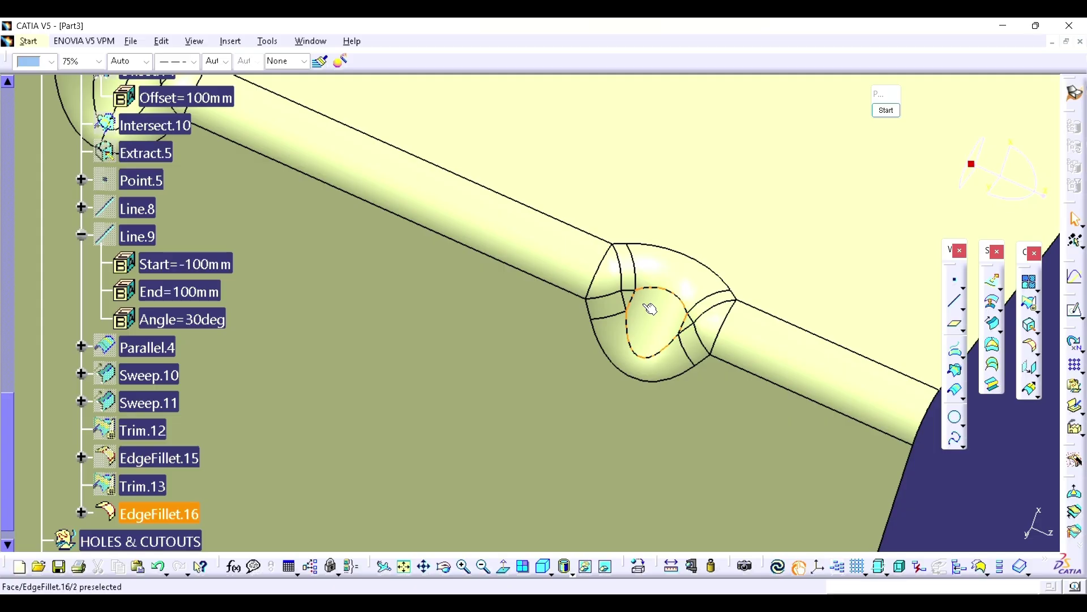
- Set Line.9's angle parameter to 45deg and update the second bead's geometry
{"action": "double_click", "coordinate": [217, 321]}
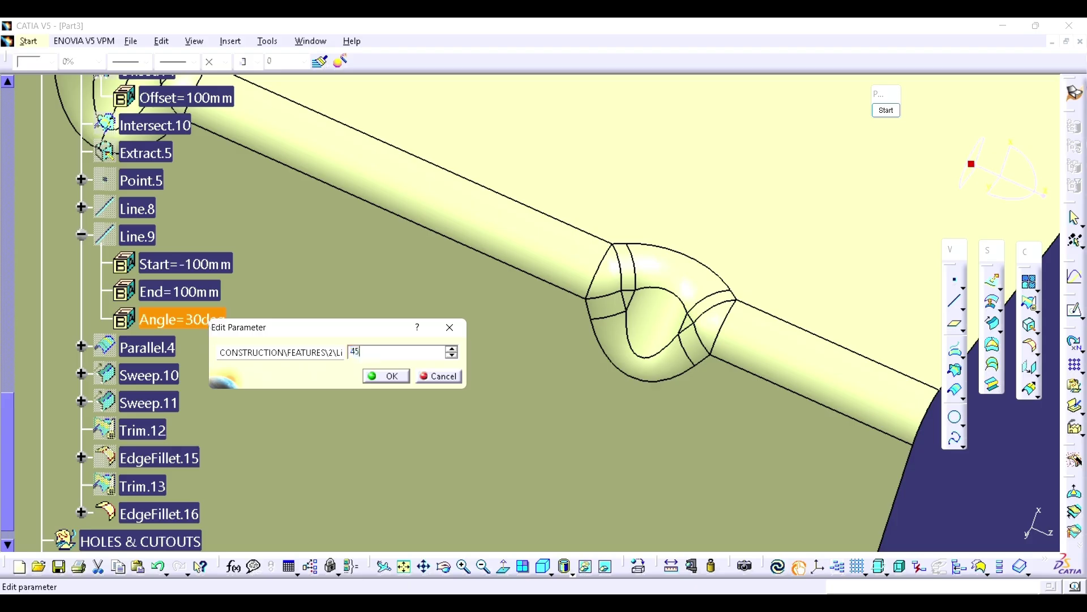
{"action": "key", "text": "Return"}
{"action": "right_click", "coordinate": [527, 385]}
{"action": "left_click", "coordinate": [584, 329]}
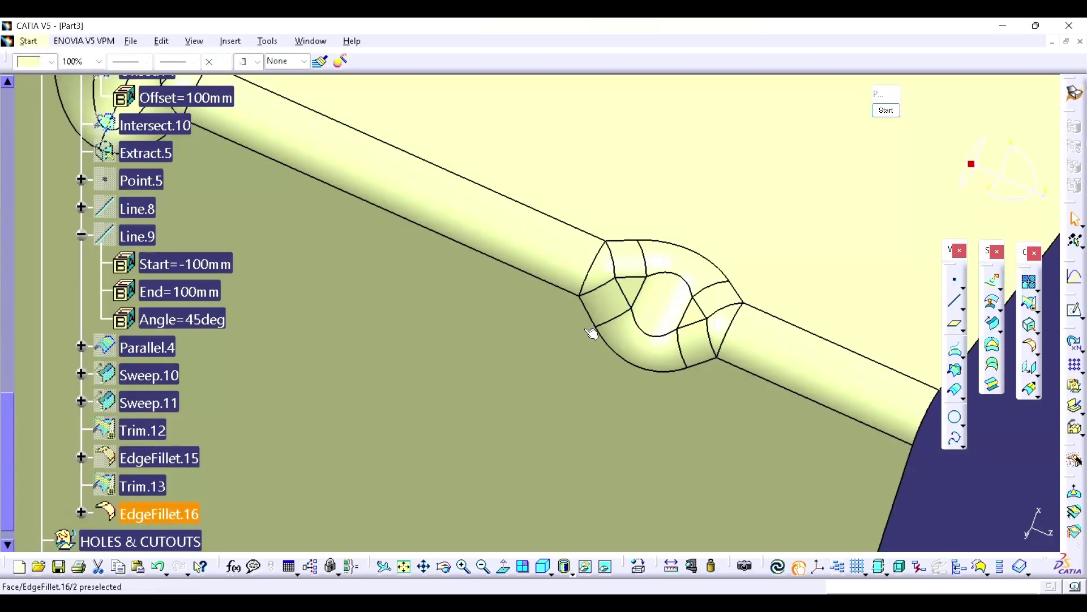
- Set the angle parameter of Line.7 in set 1 to 45deg and update the first bead
{"action": "middle_click_drag", "start_coordinate": [595, 333], "coordinate": [503, 323]}
{"action": "scroll", "coordinate": [281, 270], "scroll_direction": "up", "scroll_amount": 3}
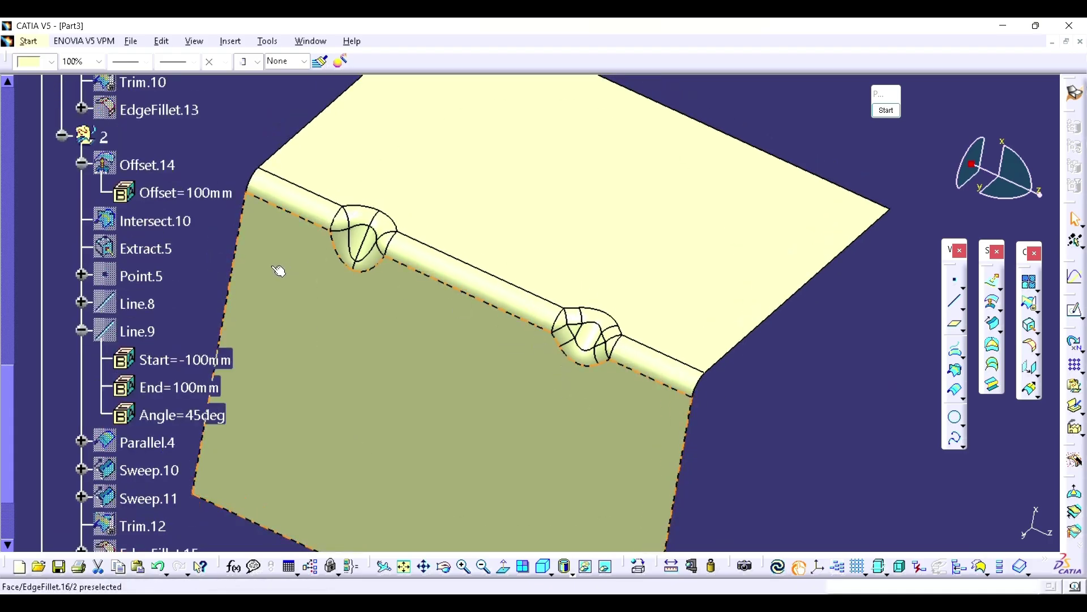
{"action": "scroll", "coordinate": [106, 294], "scroll_direction": "up", "scroll_amount": 5}
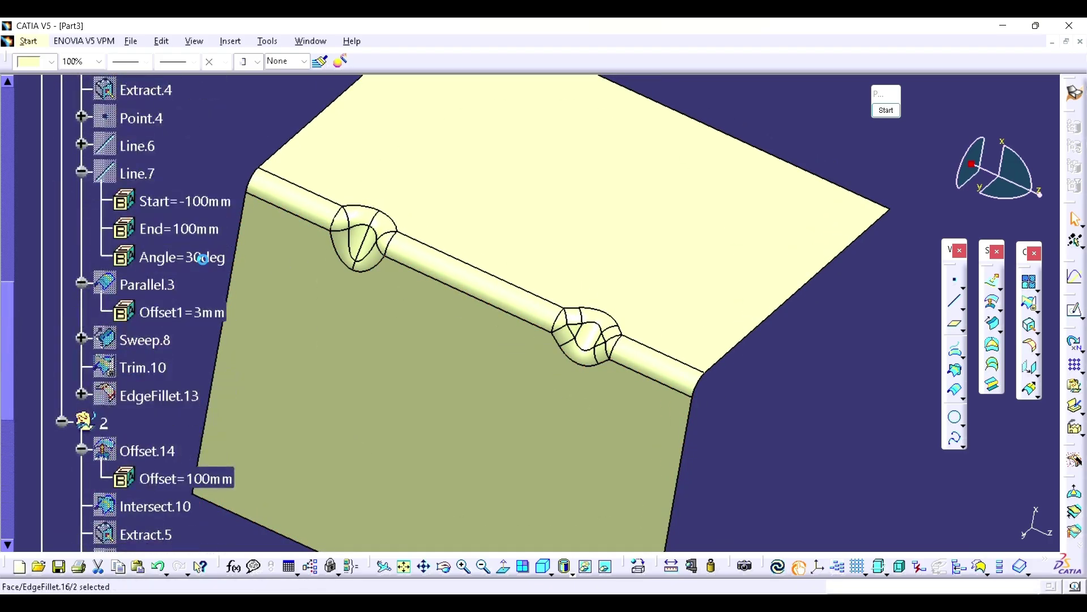
{"action": "double_click", "coordinate": [194, 256]}
{"action": "type", "text": "4"}
{"action": "key", "text": "Return"}
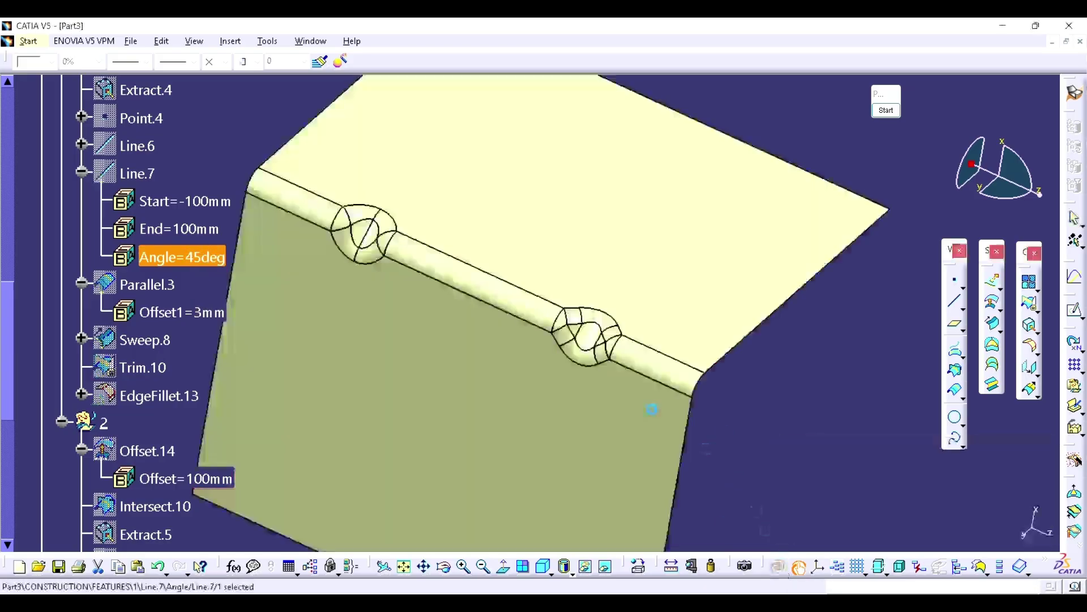
- Set the Offset1 parameter of Parallel.4 in set 2 to 20 mm and update the second bead
{"action": "scroll", "coordinate": [590, 305], "scroll_direction": "up", "scroll_amount": 2}
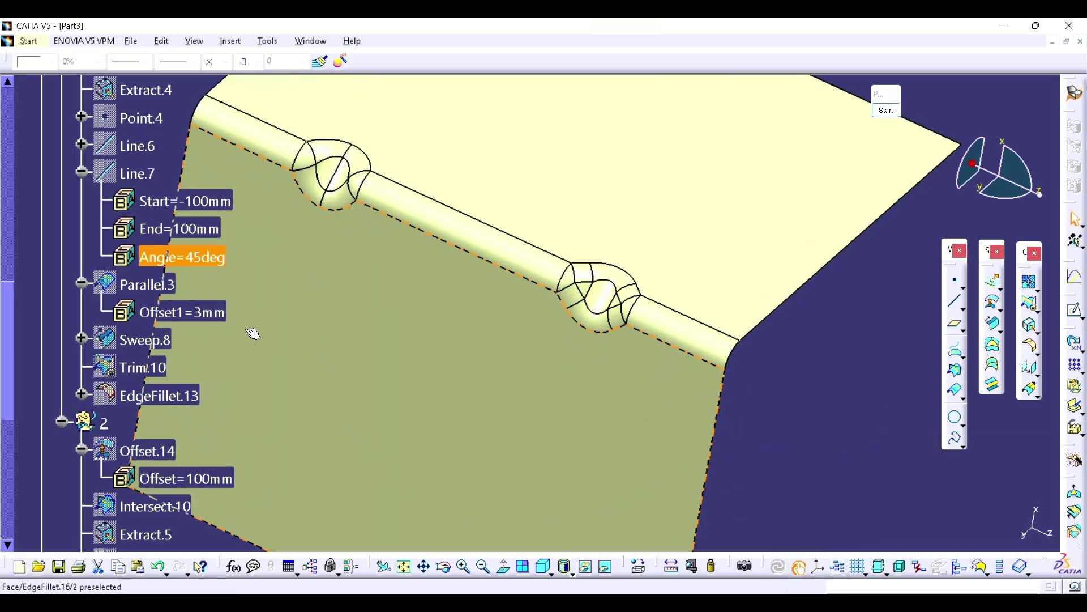
{"action": "scroll", "coordinate": [252, 334], "scroll_direction": "down", "scroll_amount": 4}
{"action": "scroll", "coordinate": [623, 309], "scroll_direction": "down", "scroll_amount": 3}
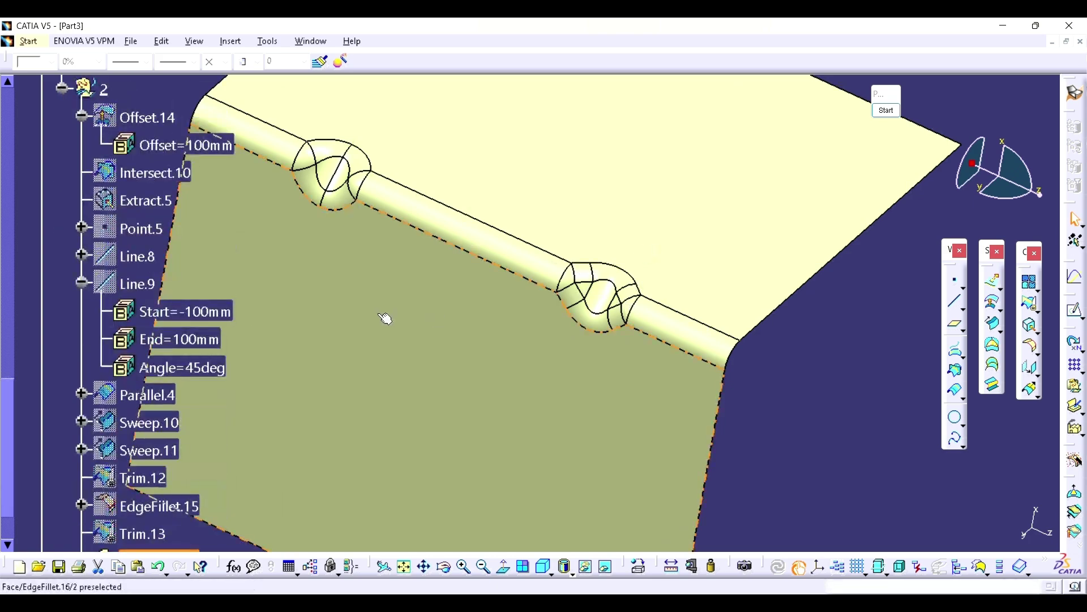
{"action": "scroll", "coordinate": [386, 318], "scroll_direction": "up", "scroll_amount": 7}
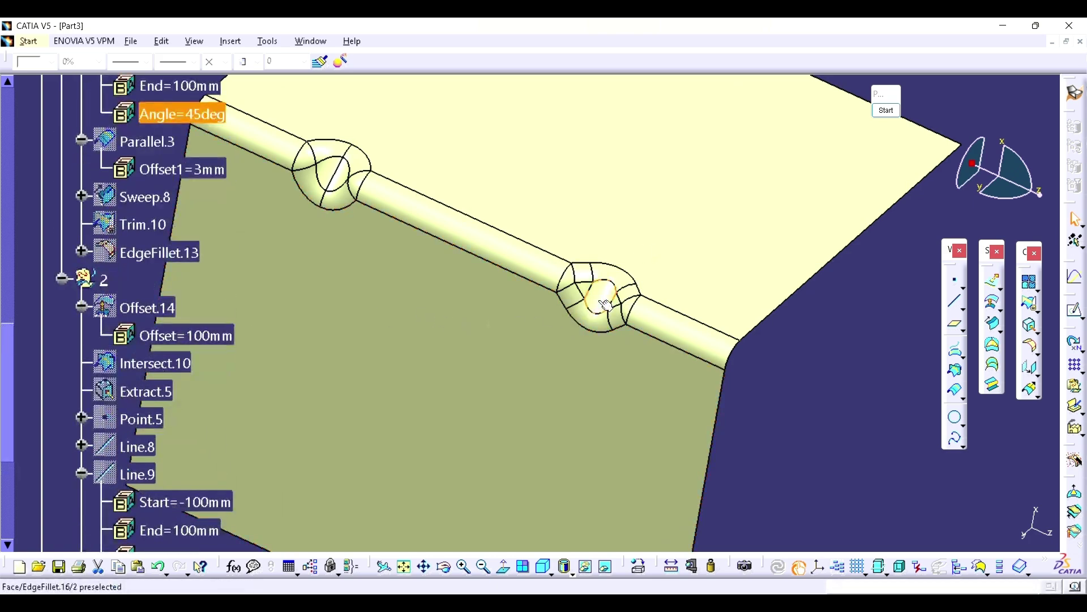
{"action": "scroll", "coordinate": [246, 311], "scroll_direction": "down", "scroll_amount": 6}
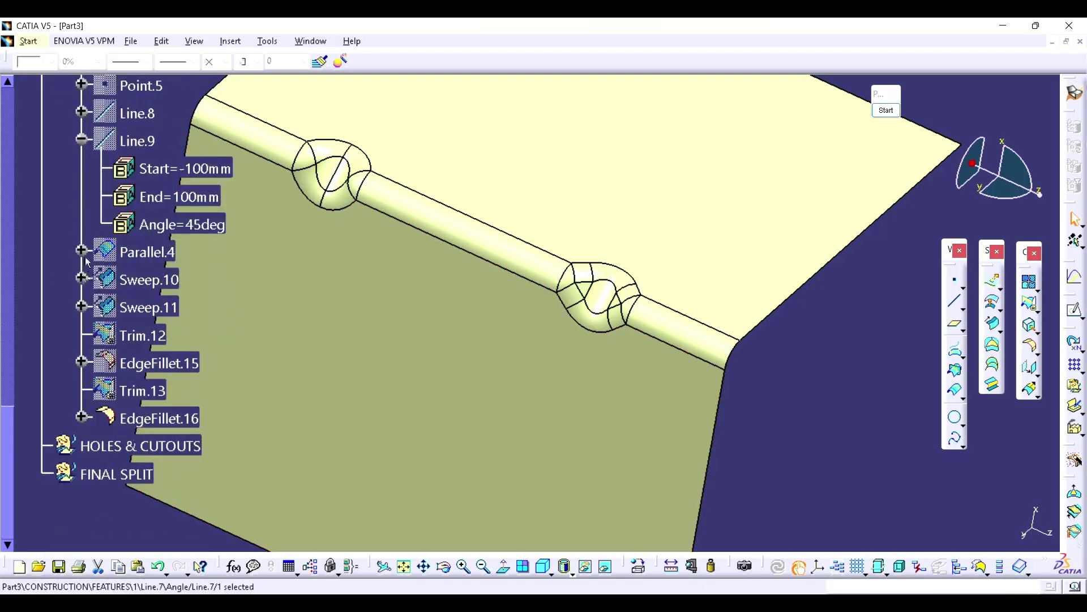
{"action": "left_click", "coordinate": [82, 250]}
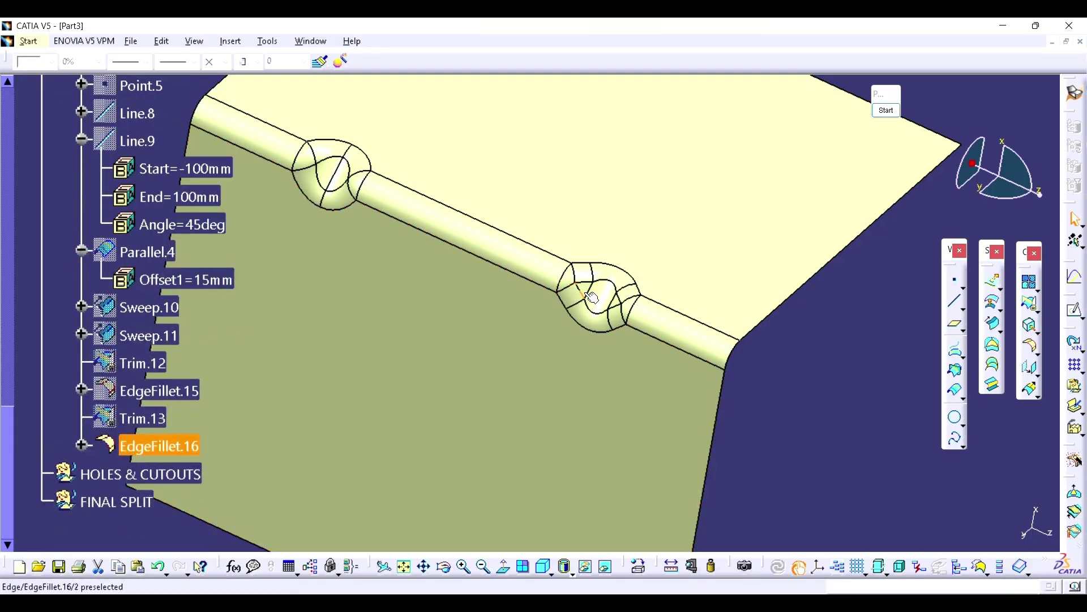
{"action": "double_click", "coordinate": [221, 284]}
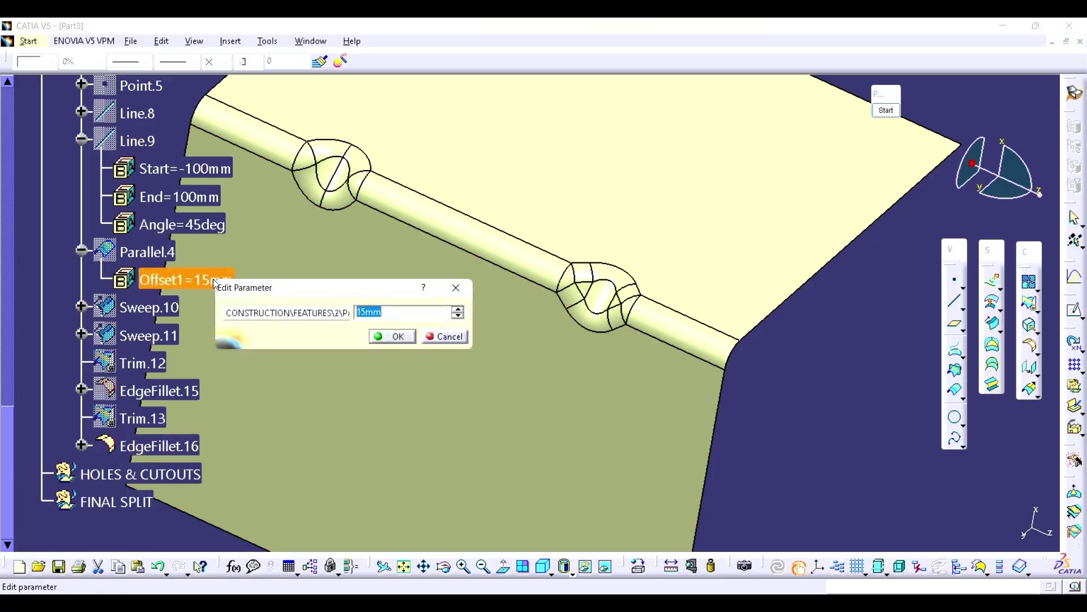
{"action": "type", "text": "20"}
{"action": "key", "text": "Return"}
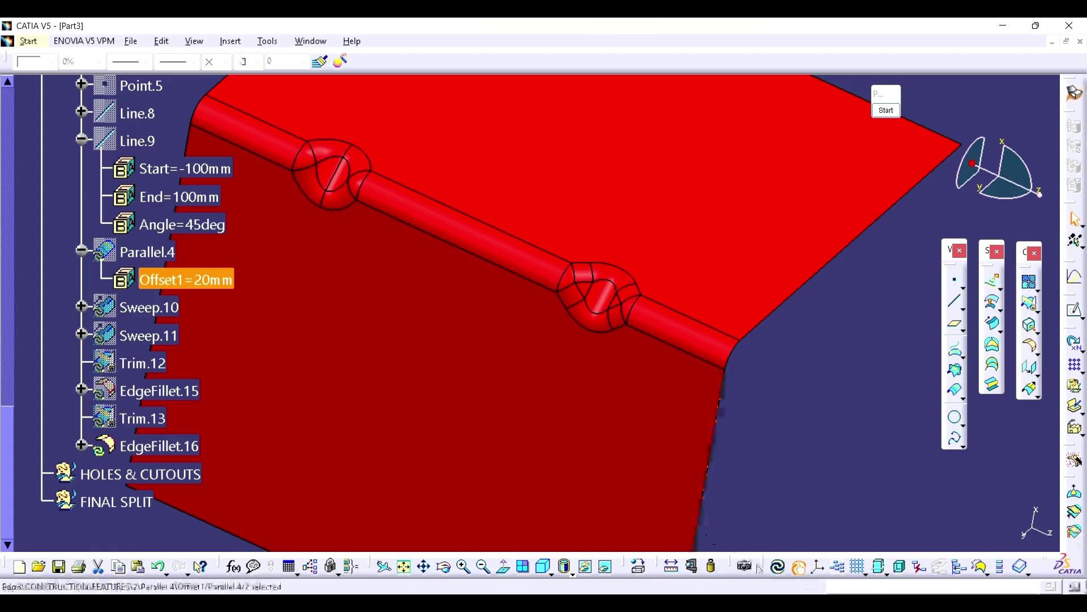
{"action": "left_click", "coordinate": [780, 568]}
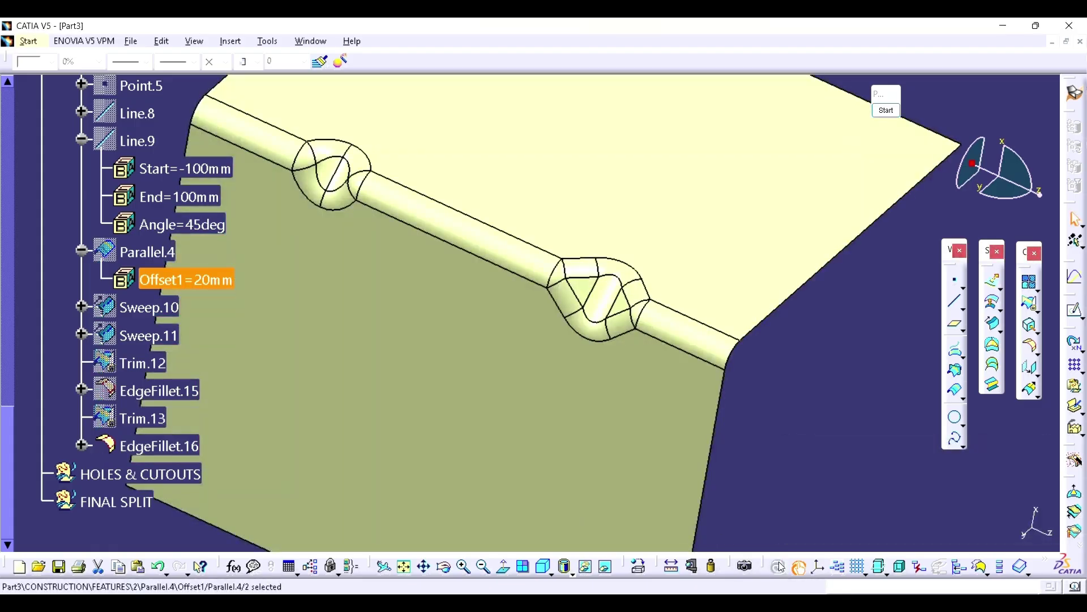
{"action": "middle_click_drag", "start_coordinate": [607, 359], "coordinate": [605, 339]}
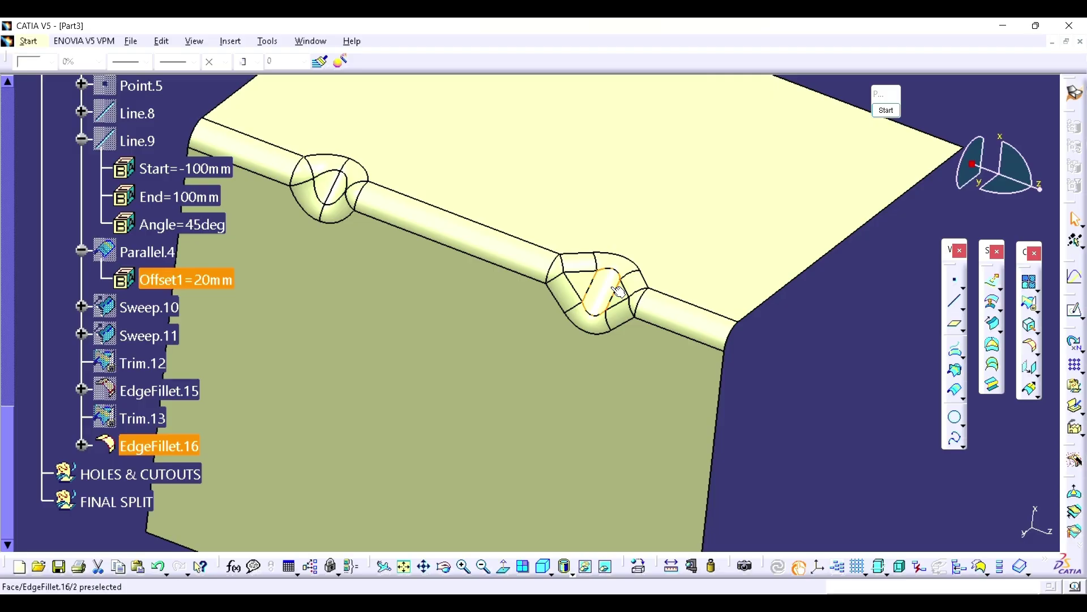
- Set the radius parameter of EdgeFillet.15 in set 2 to 20 mm and update the second bead's geometry
{"action": "double_click", "coordinate": [165, 446]}
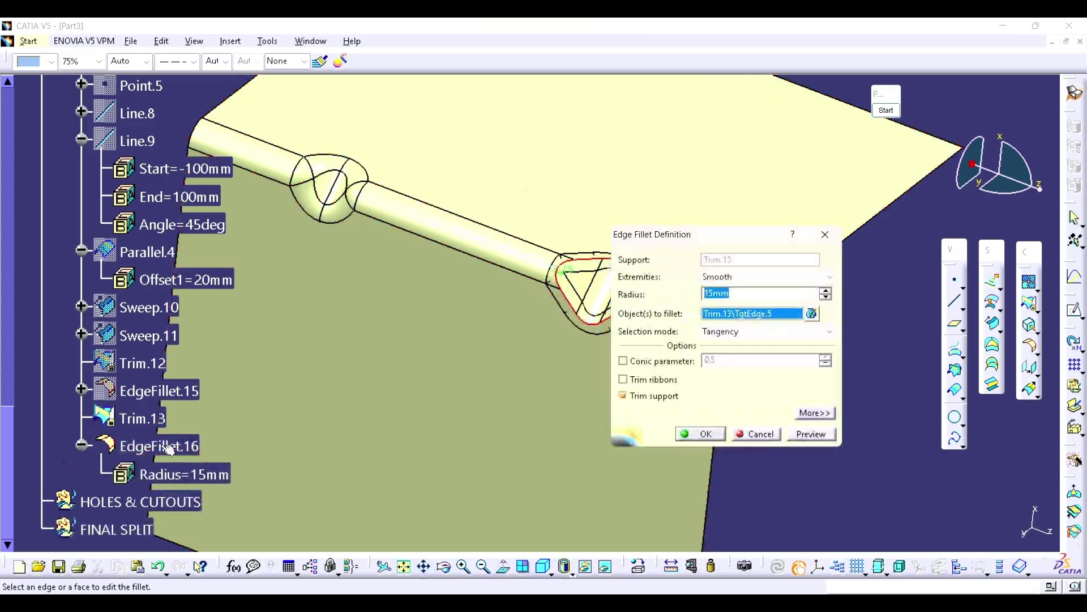
{"action": "left_click", "coordinate": [825, 234]}
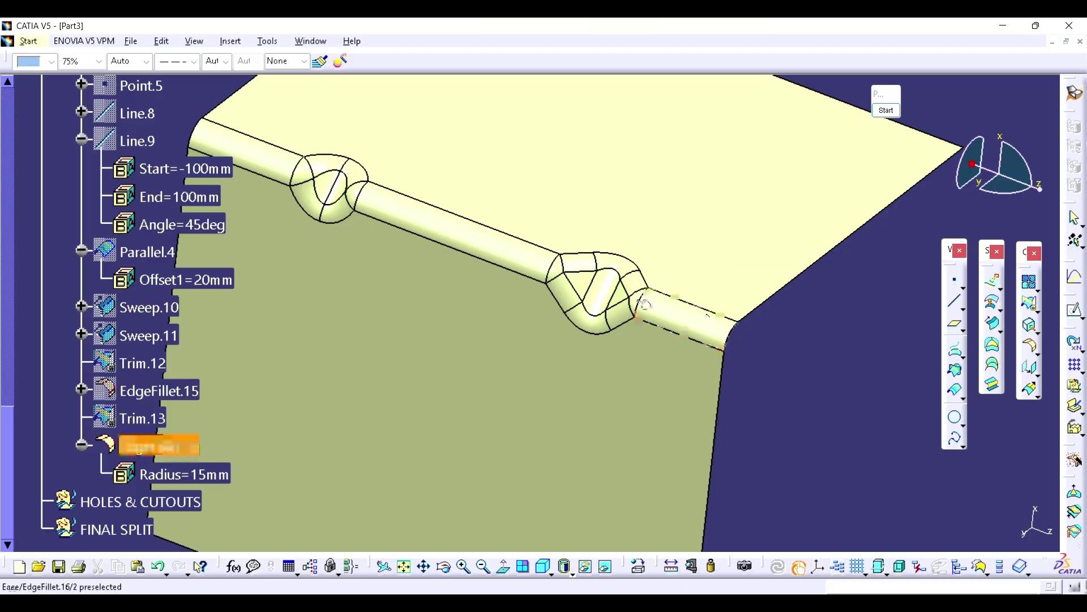
{"action": "left_click", "coordinate": [81, 389]}
{"action": "left_click", "coordinate": [206, 419]}
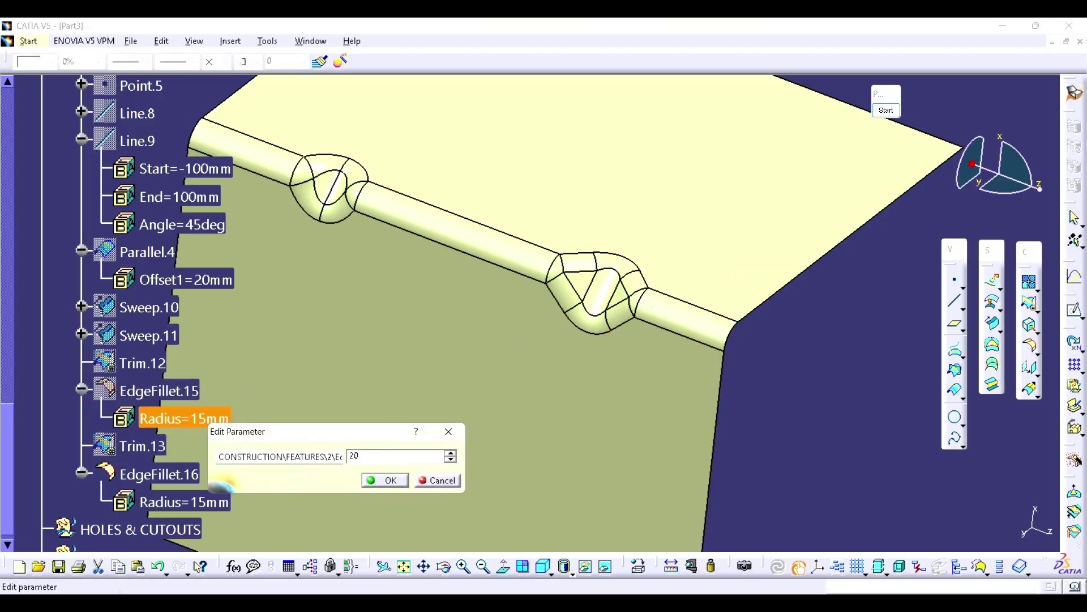
{"action": "type", "text": "20"}
{"action": "key", "text": "Return"}
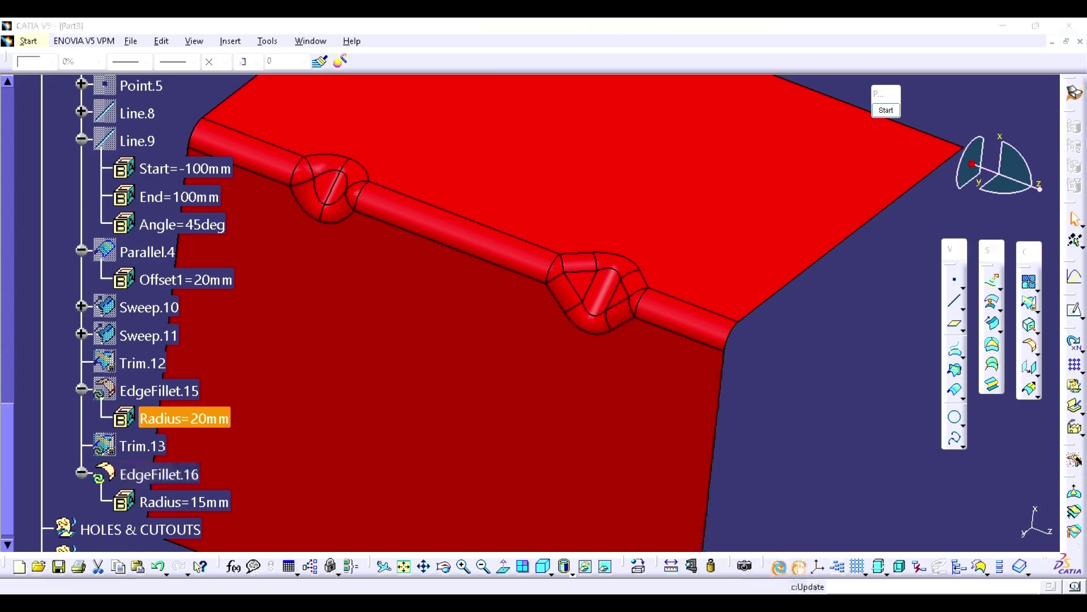
{"action": "left_click", "coordinate": [779, 567]}
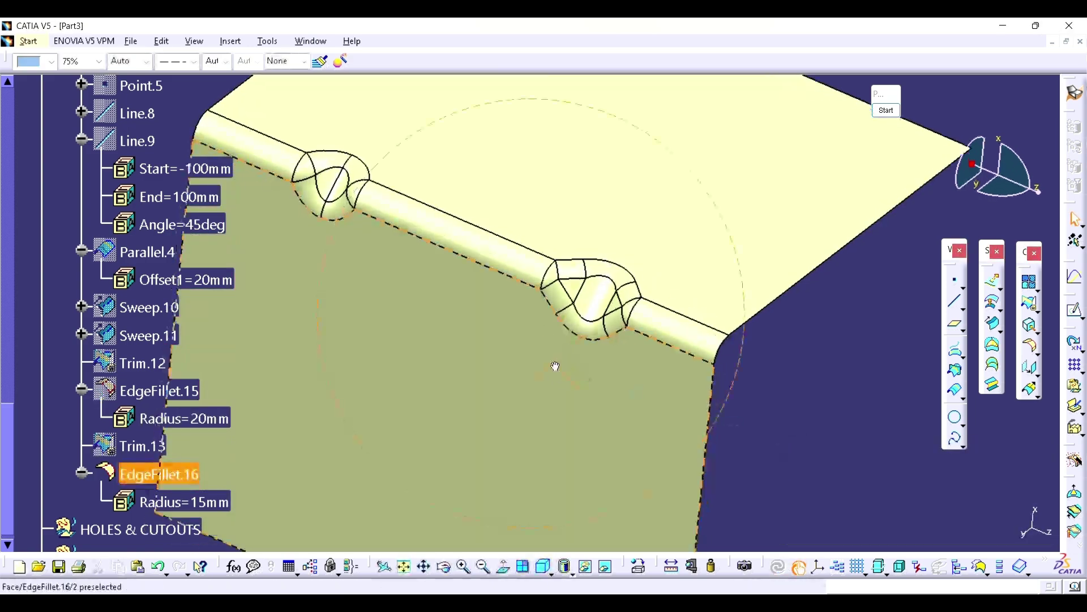
{"action": "mouse_move", "coordinate": [555, 367]}
{"action": "middle_mouse_down", "text": "ctrl"}
{"action": "mouse_move", "coordinate": [575, 410]}
{"action": "mouse_move", "coordinate": [565, 418]}
{"action": "middle_mouse_up", "text": "ctrl"}
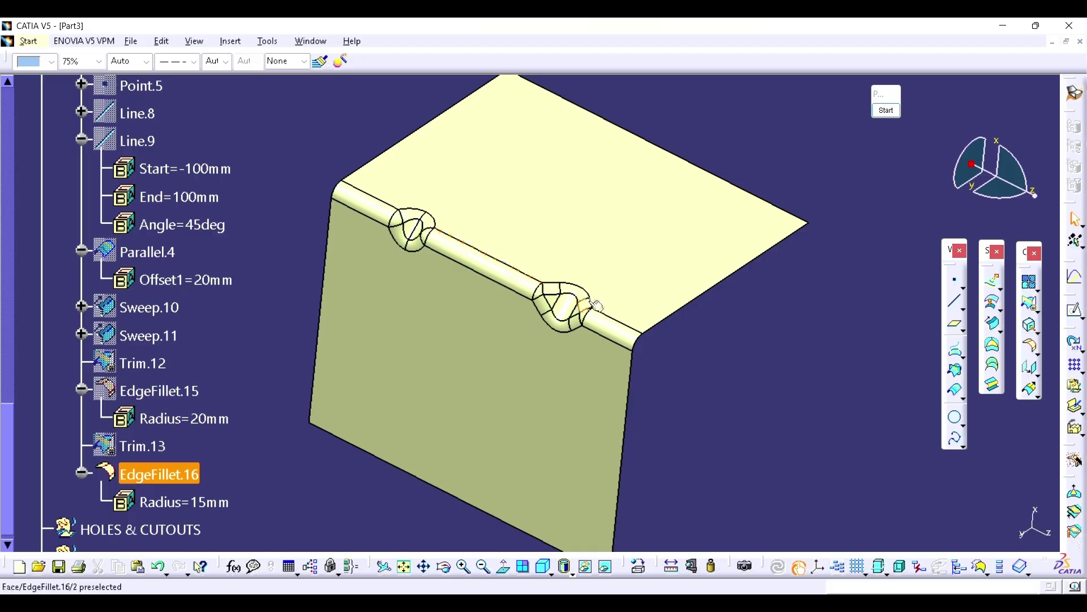
{"action": "middle_click_drag", "start_coordinate": [594, 270], "coordinate": [629, 298]}
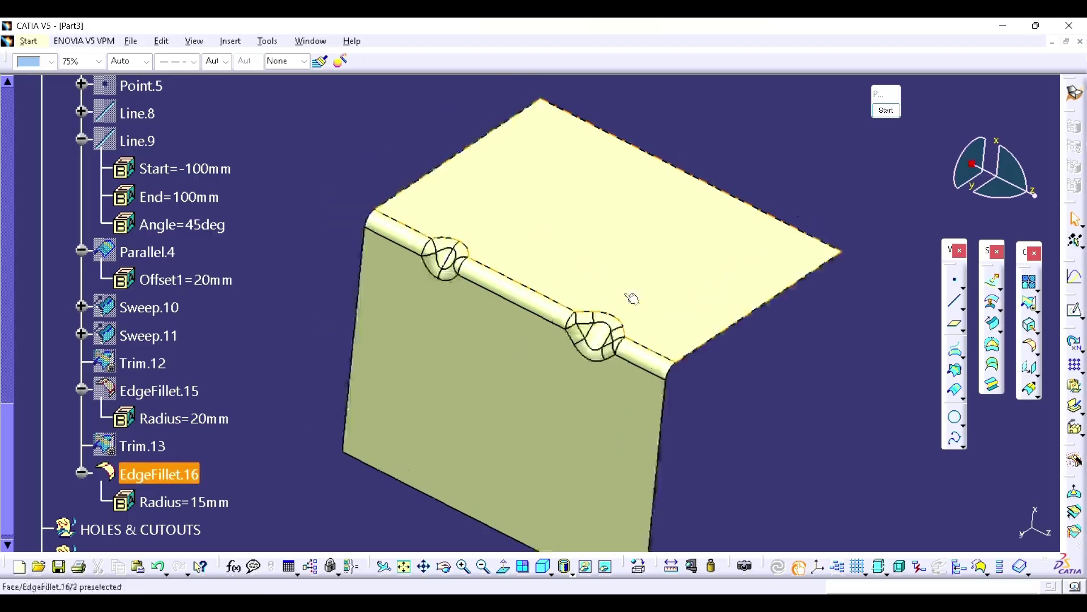